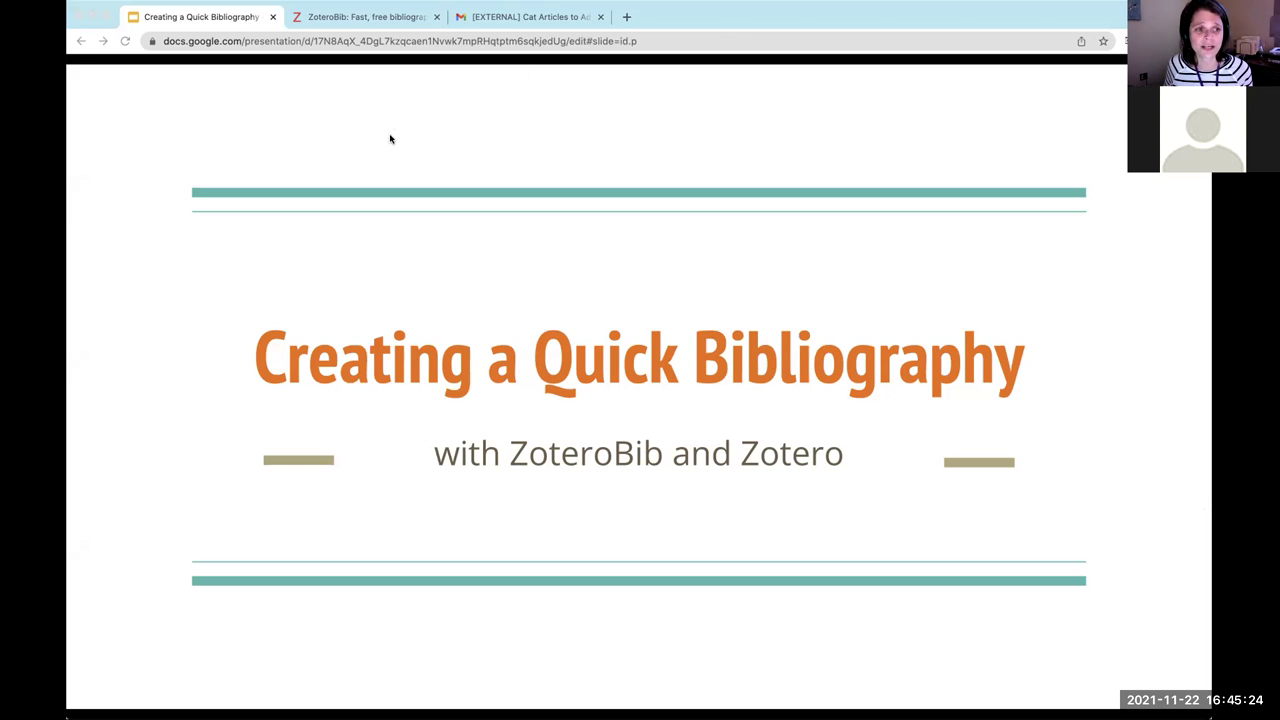
left_click(119, 406)
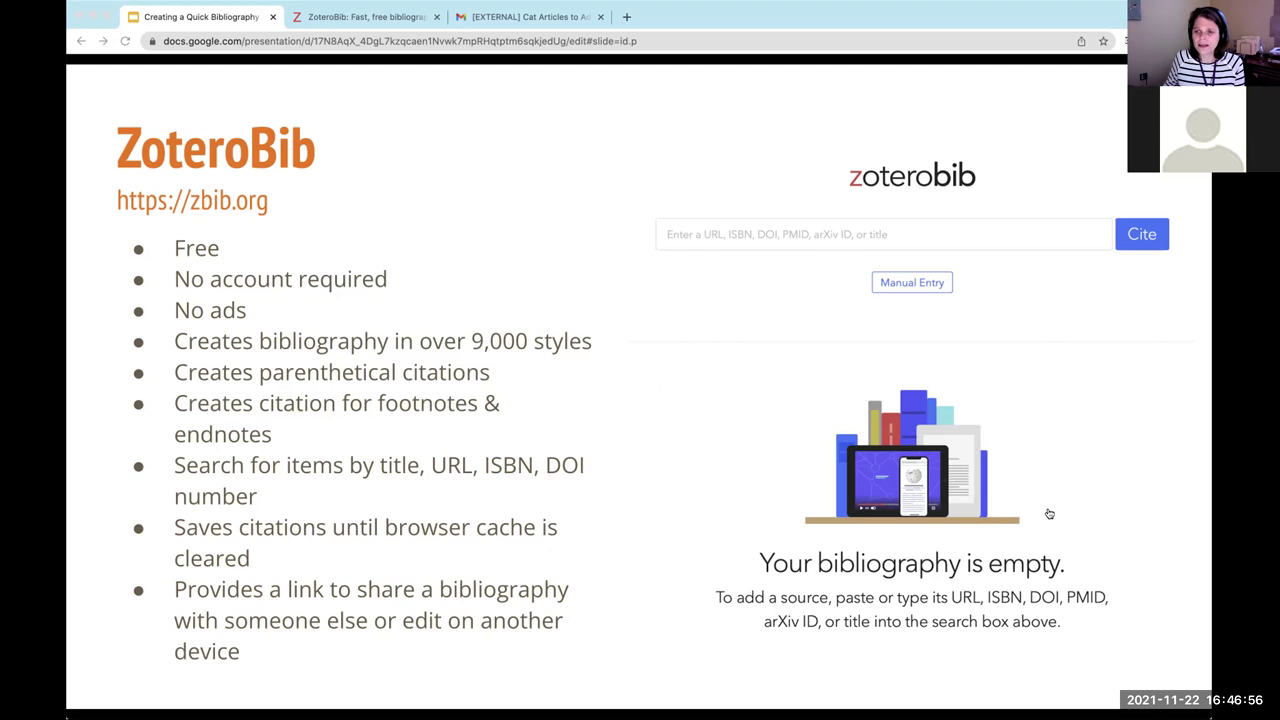
key("Right")
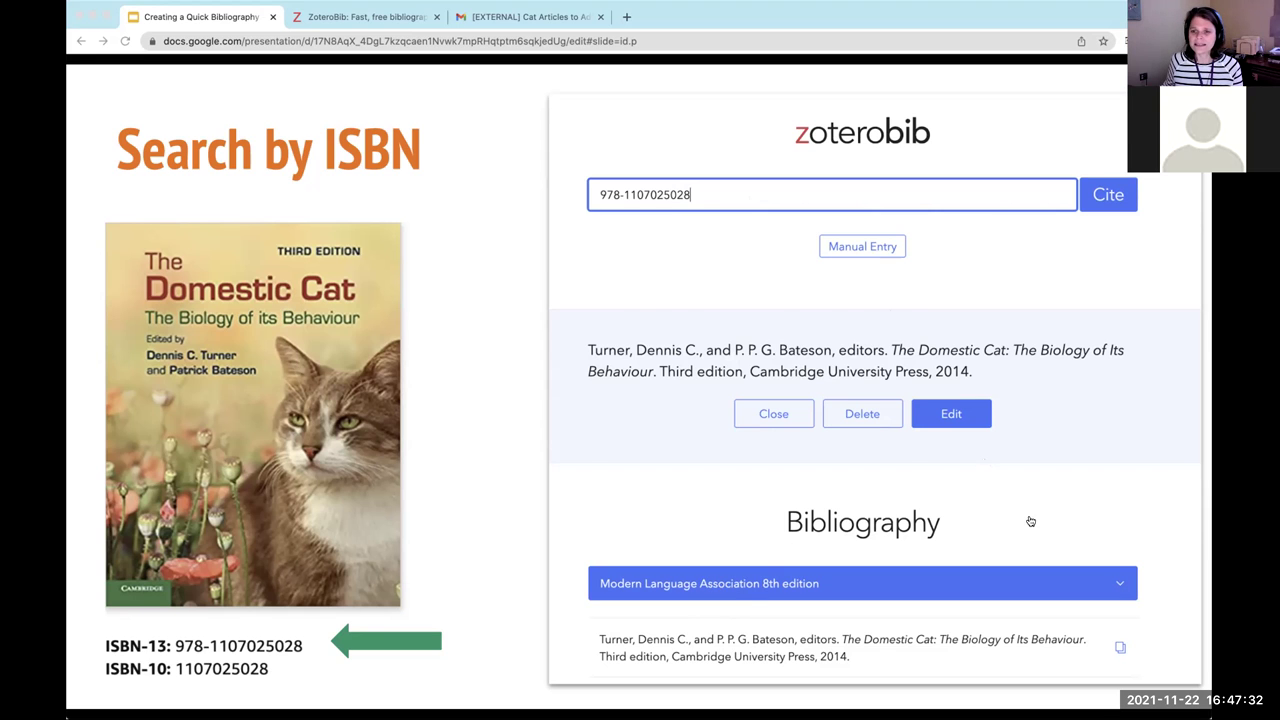
Advance past the Search by Title slide to the Search by DOI slide citing Cat Culture
key("Right")
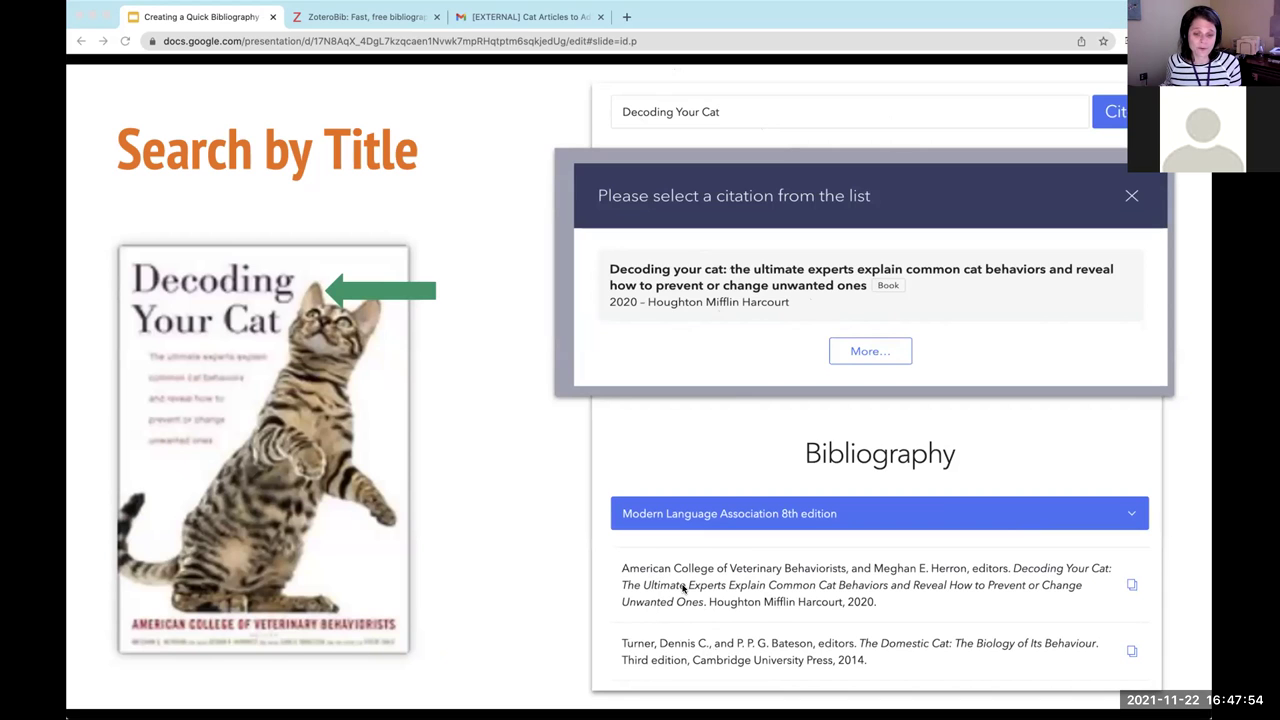
key("Right")
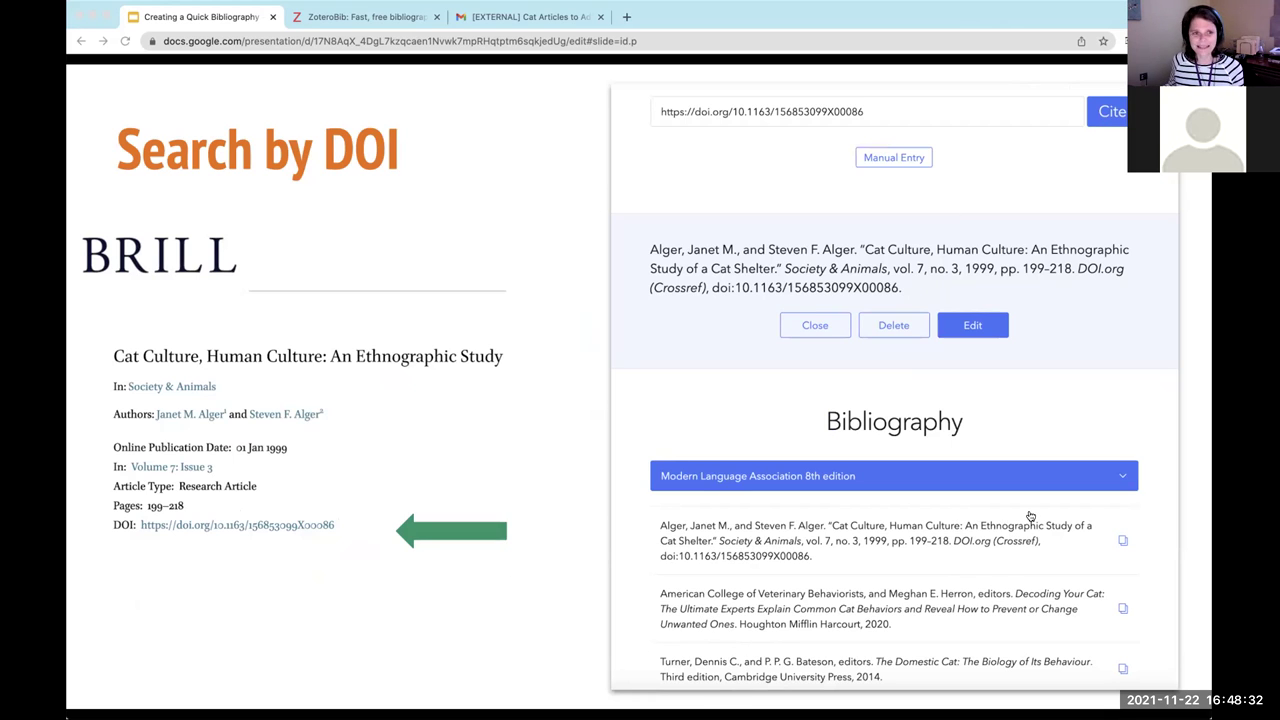
Advance past Search by PMID to the Search by URL slide citing 'Human-Cat Interactions in the Home Setting'
key("Right")
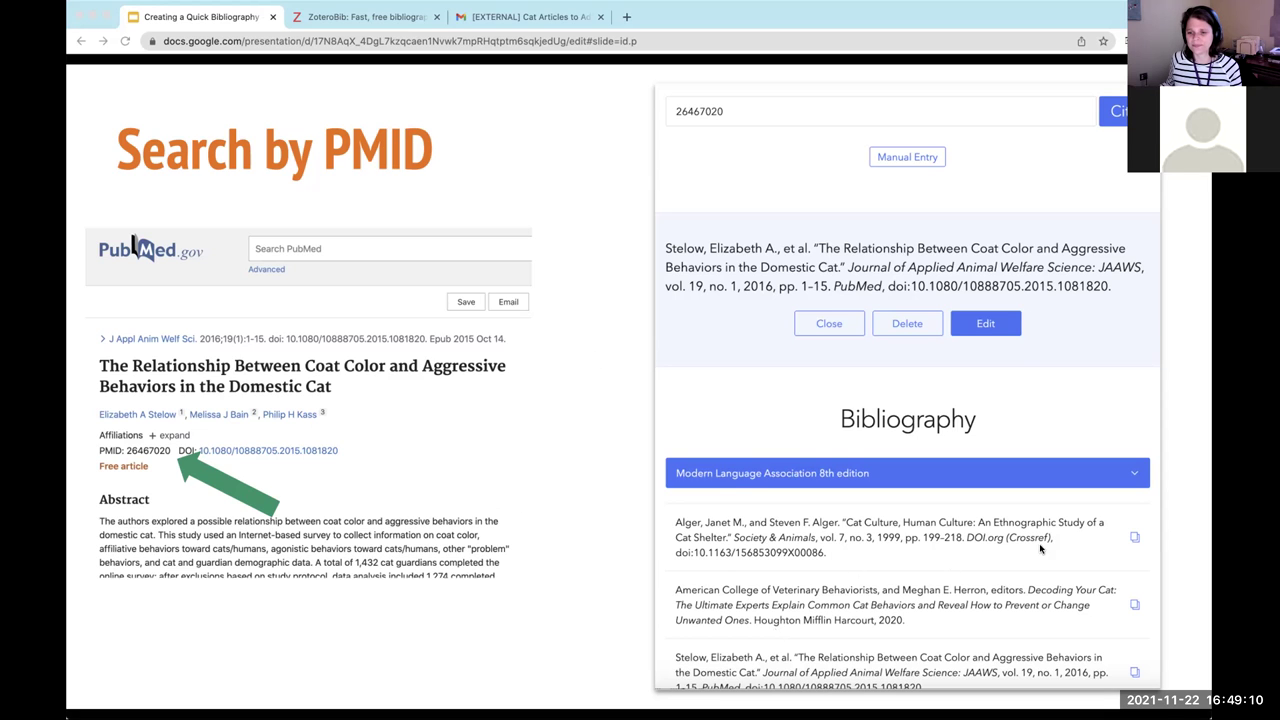
key("Right")
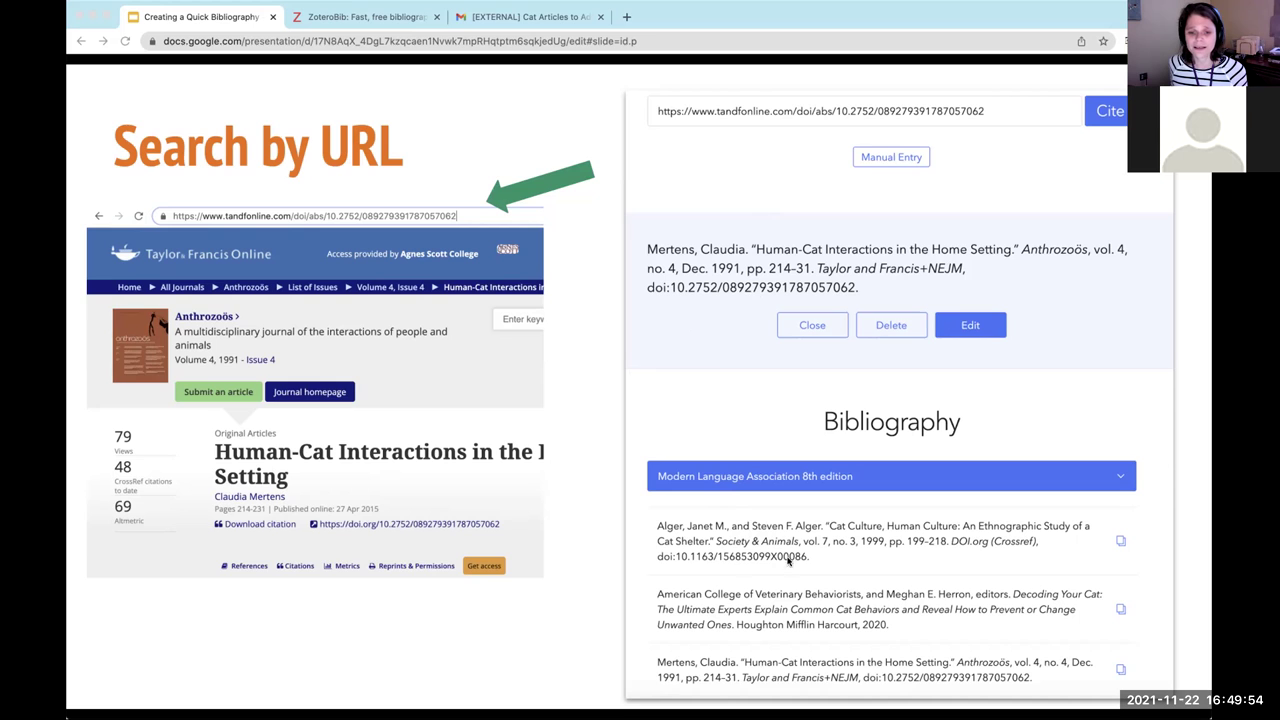
key("Right")
key("Right")
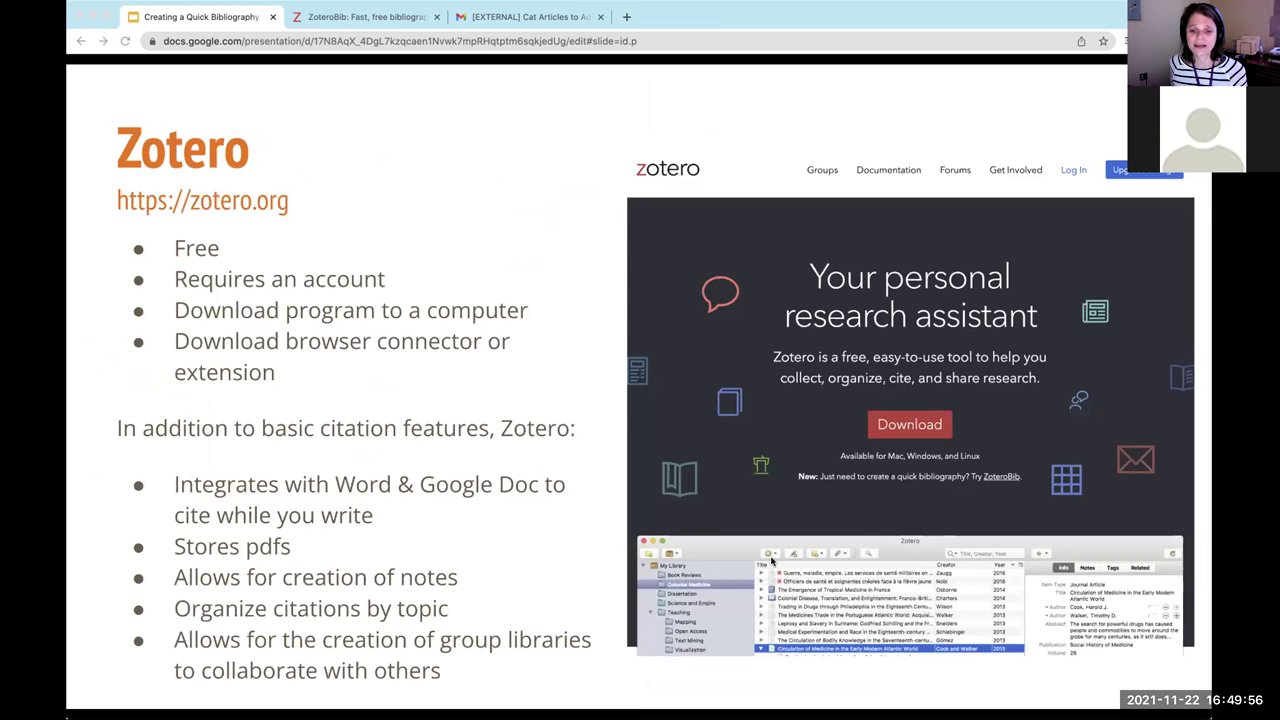
key("Left")
key("Left")
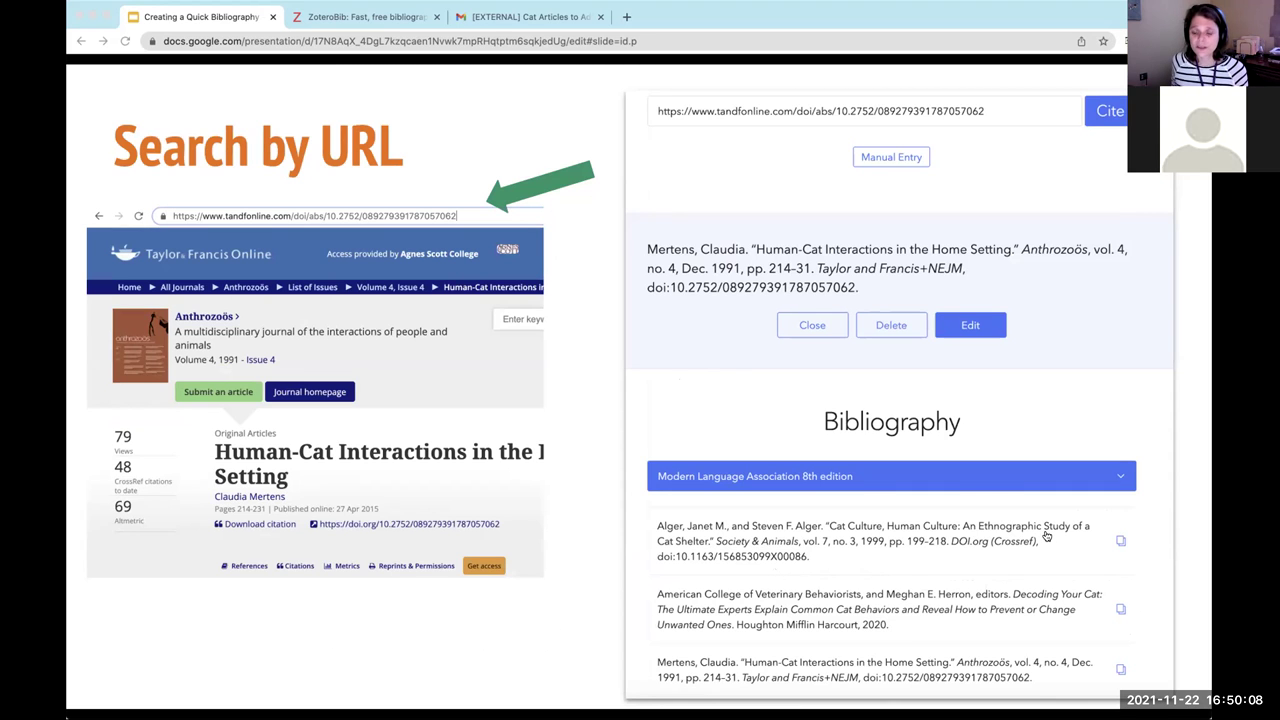
Advance past the Manual Entry slide to the Zotero overview slide
key("Right")
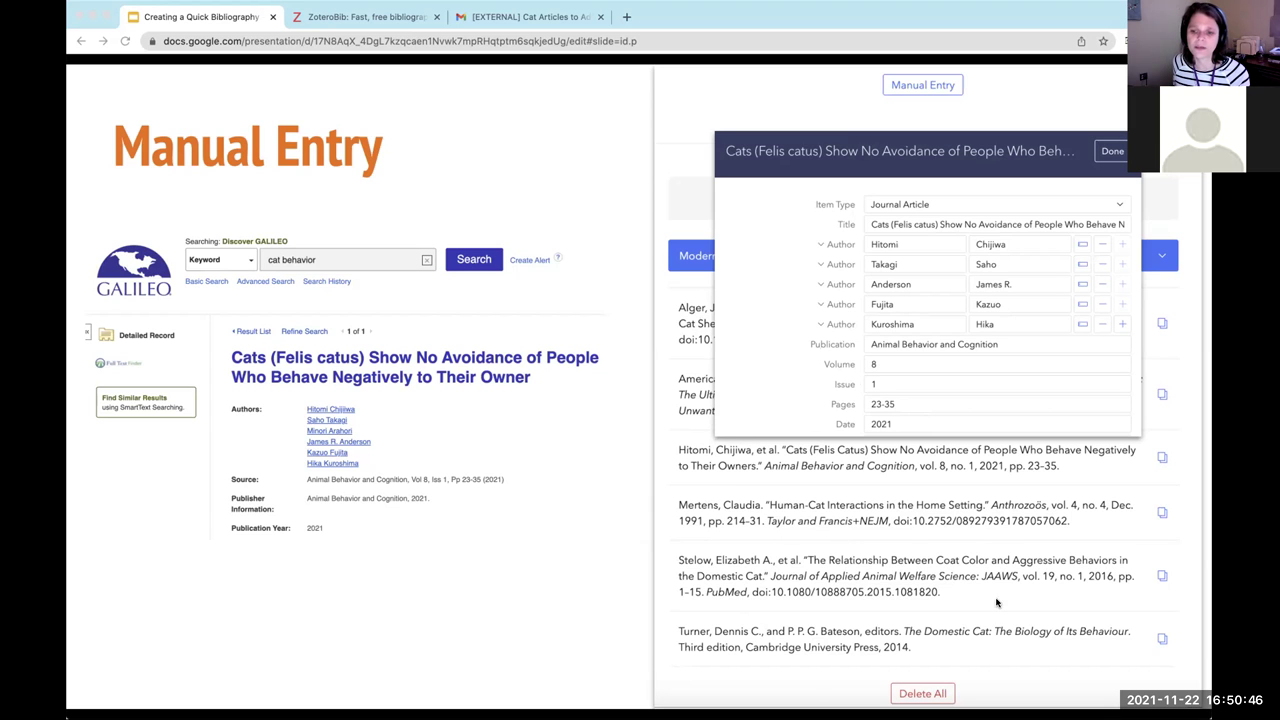
left_click(1034, 510)
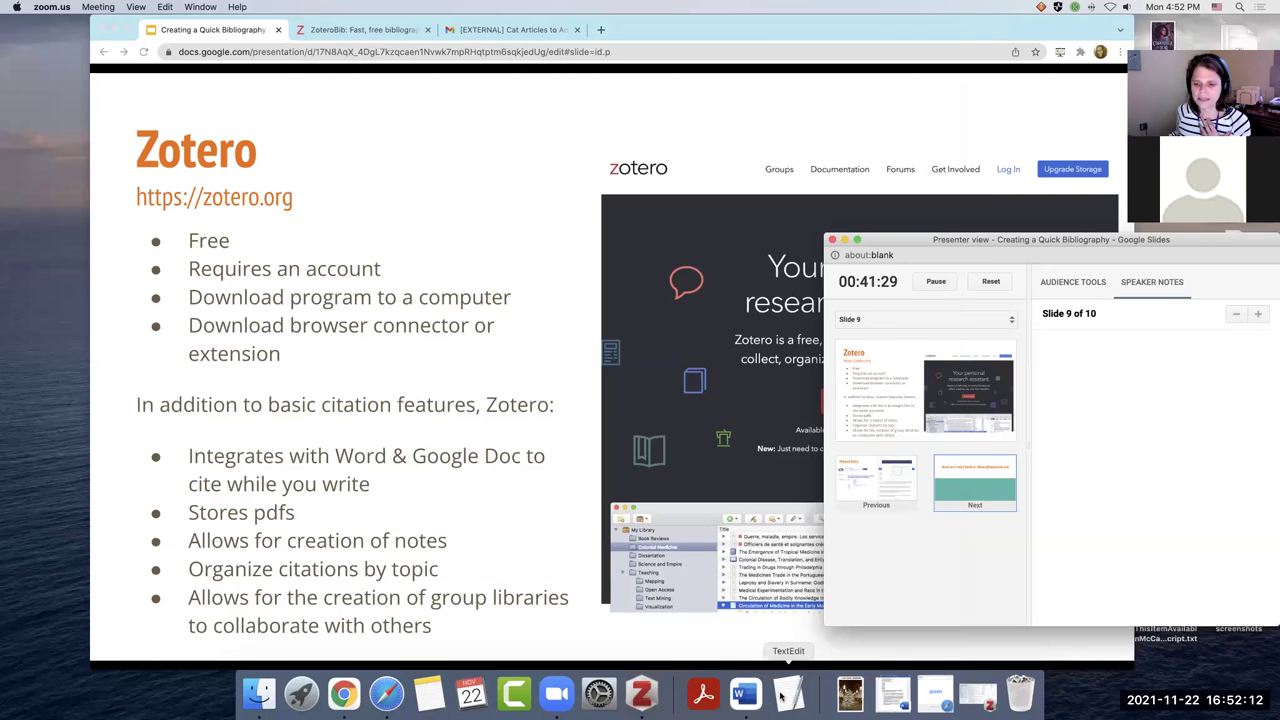
Bring the Zotero desktop library window in front of the slides from the Dock
left_click(643, 700)
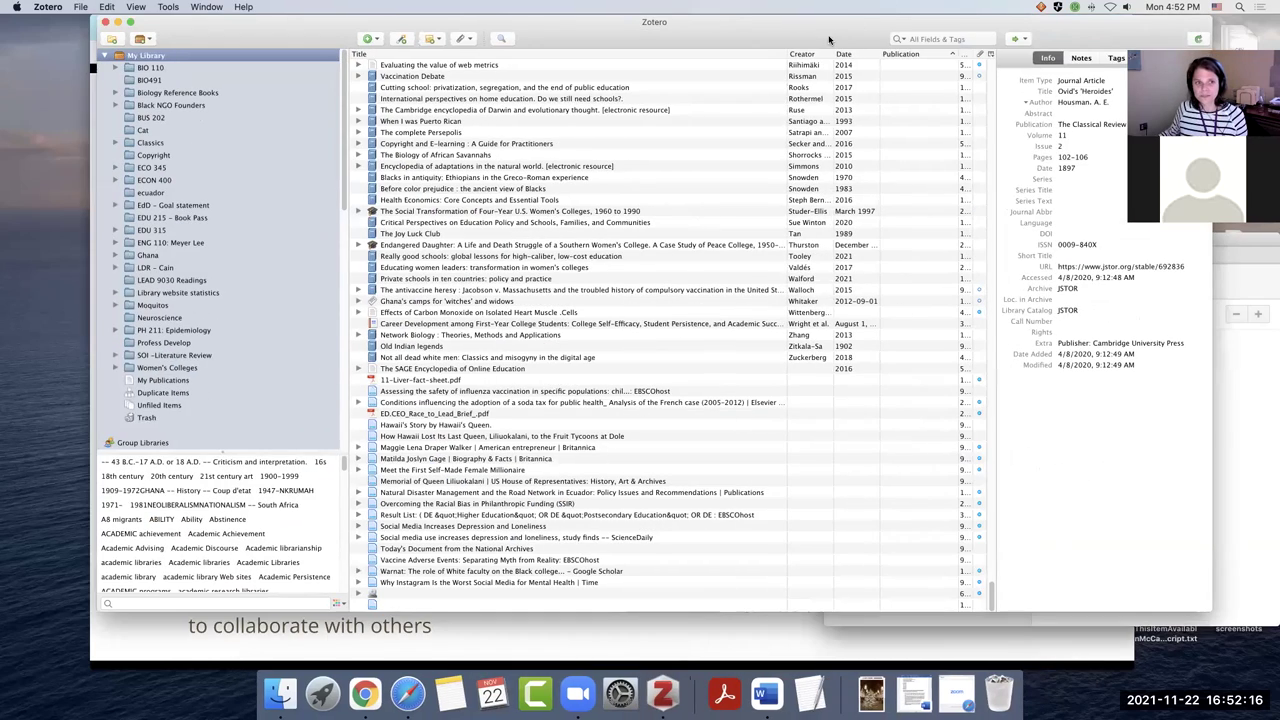
Reposition and enlarge the Zotero window, then select The Cambridge encyclopedia of Darwin in My Library
left_click_drag(826, 36, 783, 30)
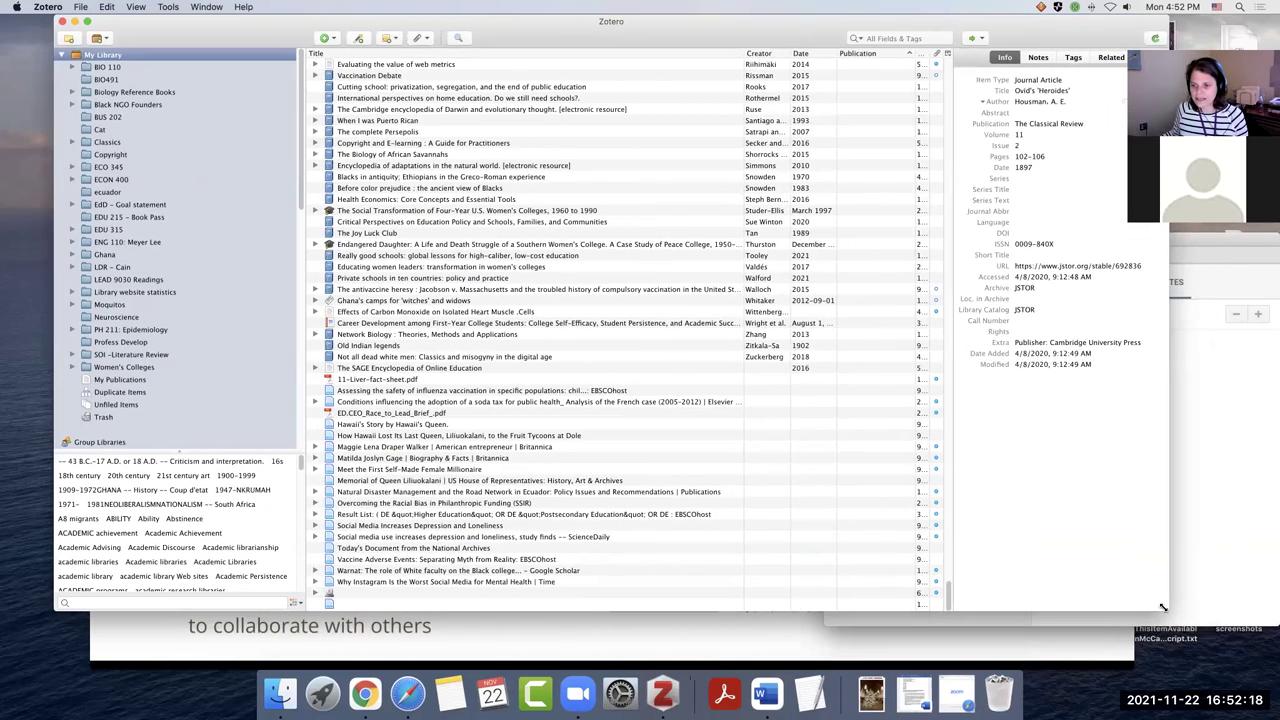
left_click_drag(1168, 616, 1201, 656)
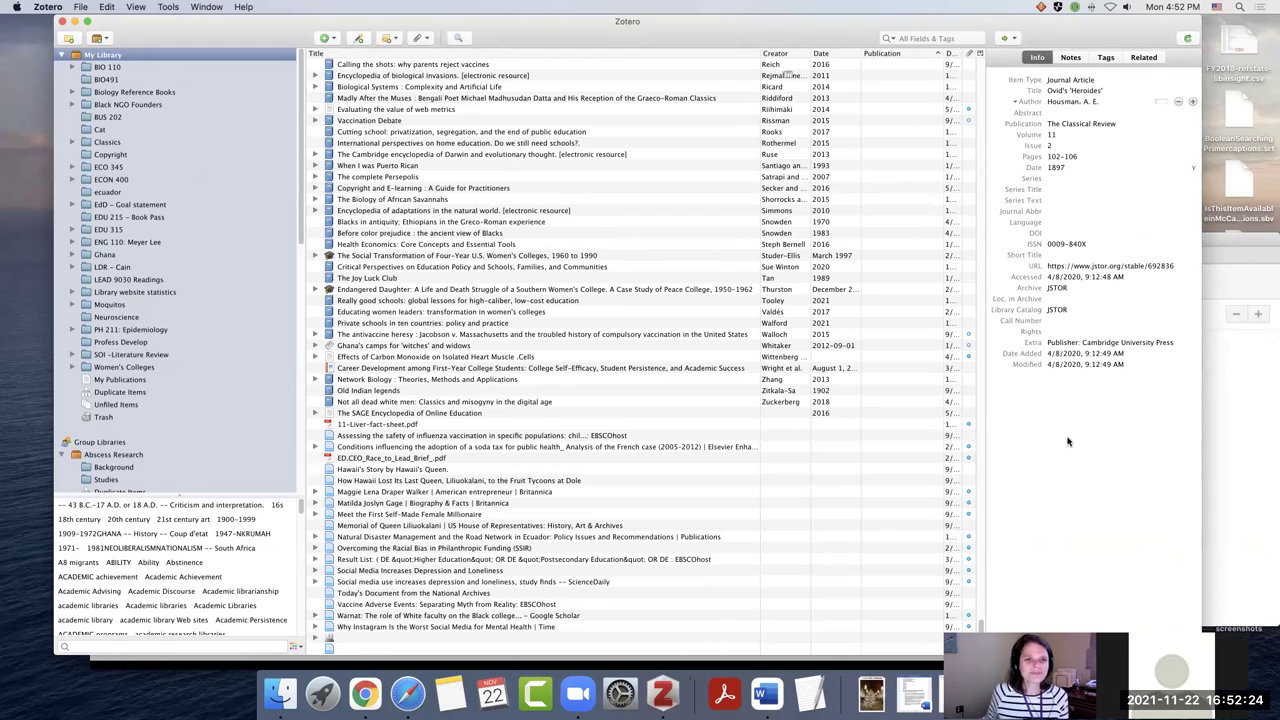
left_click(103, 57)
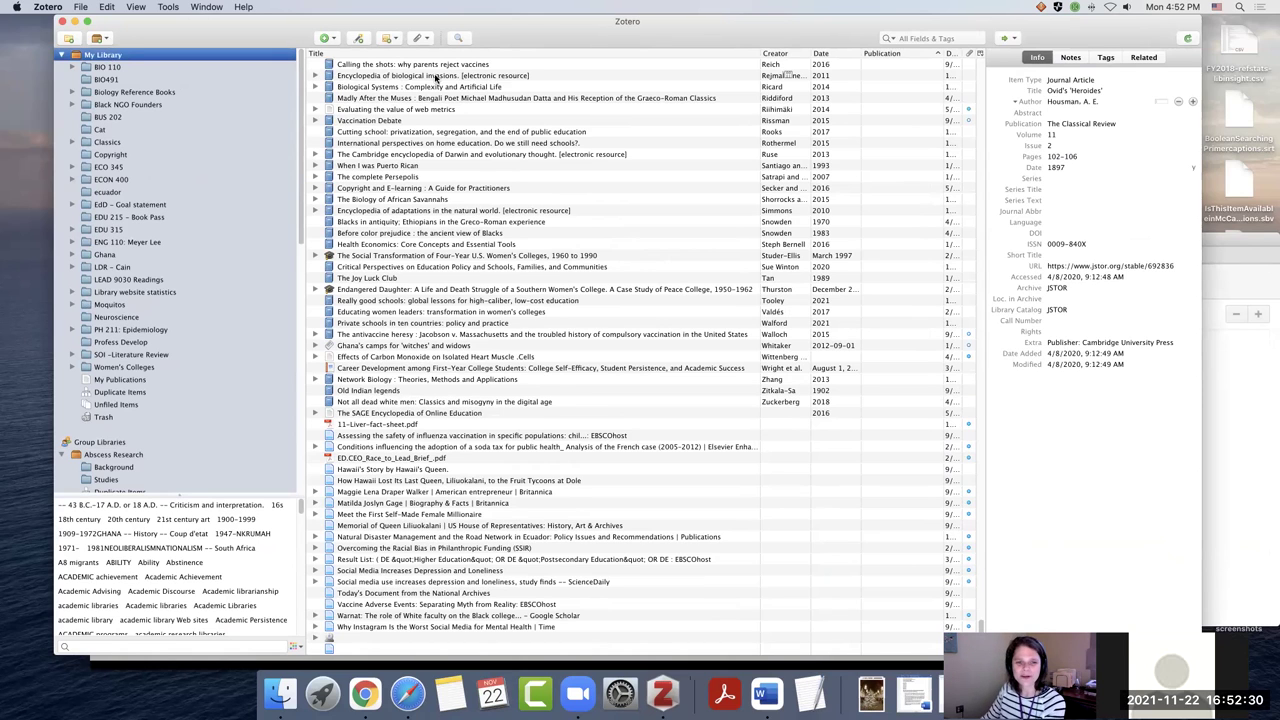
left_click(448, 154)
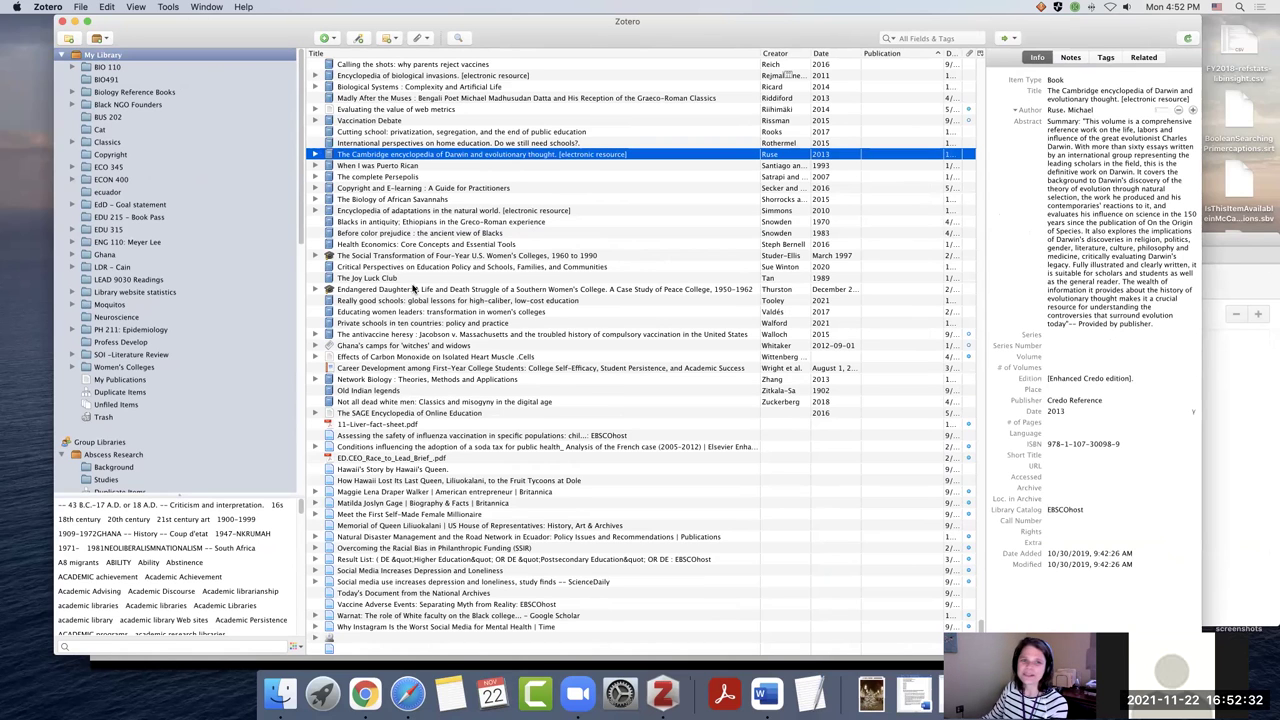
scroll(478, 318, "up", 15)
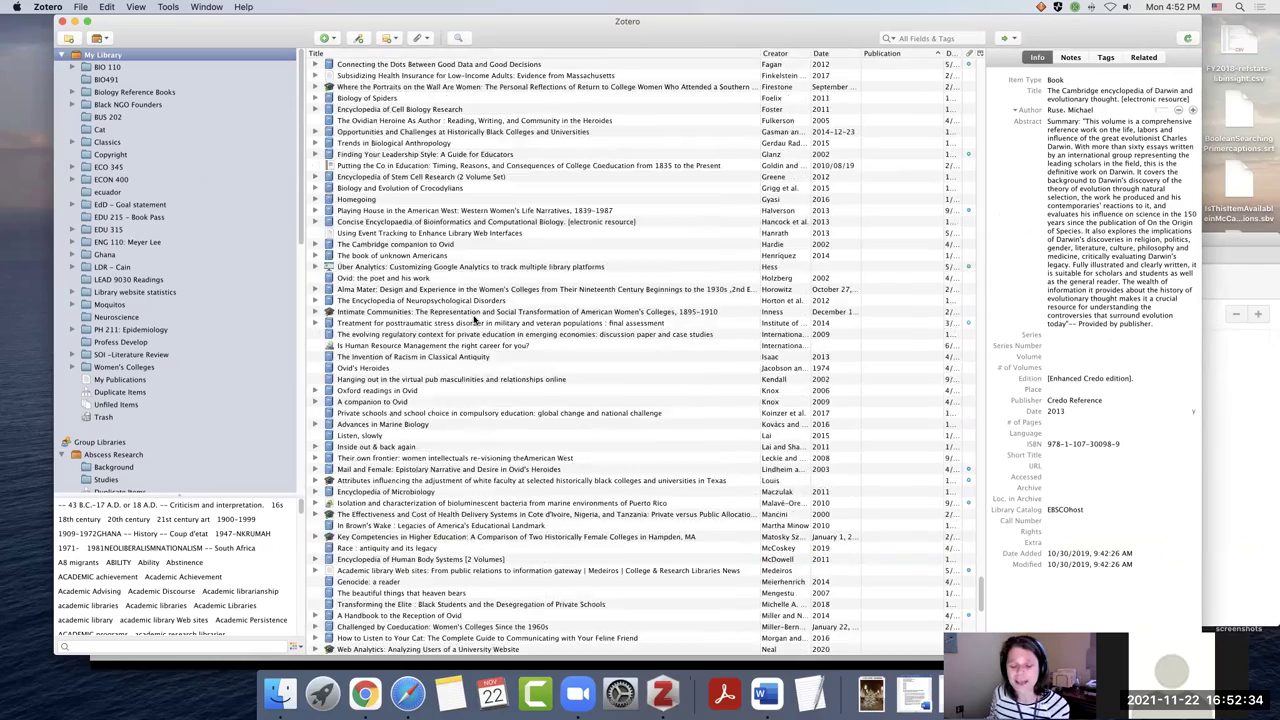
scroll(482, 313, "down", 5)
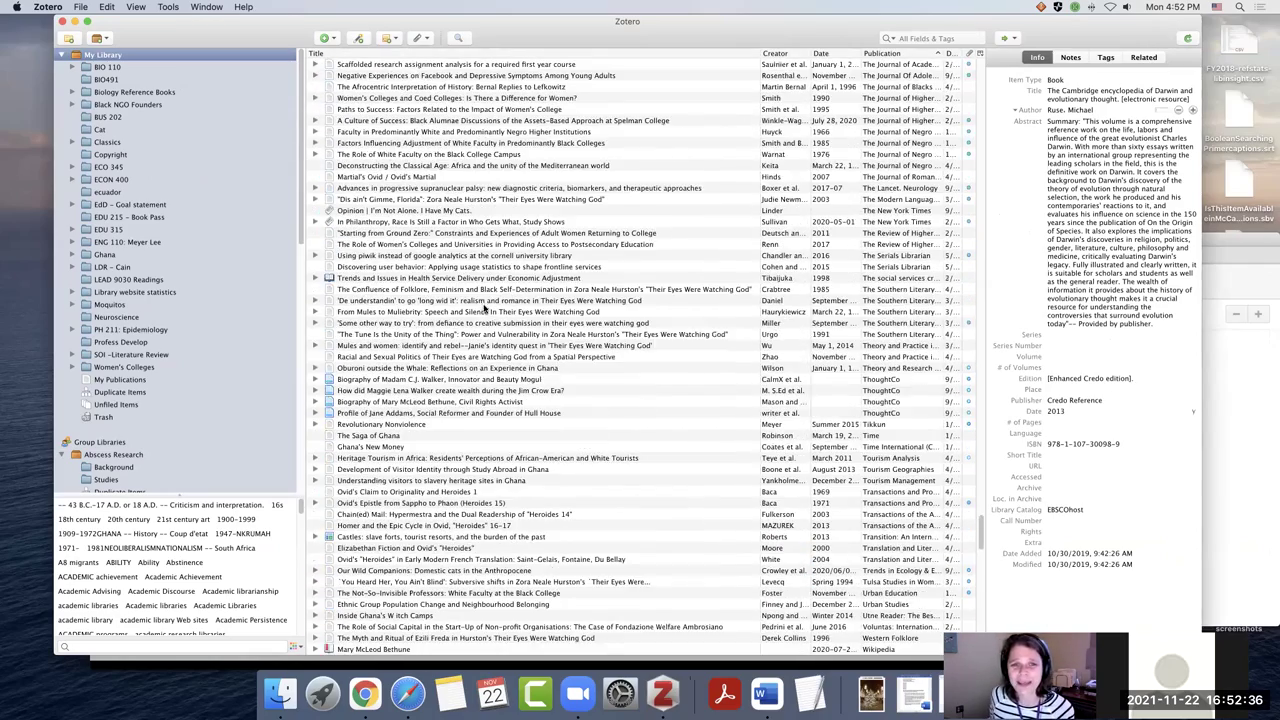
scroll(484, 307, "down", 10)
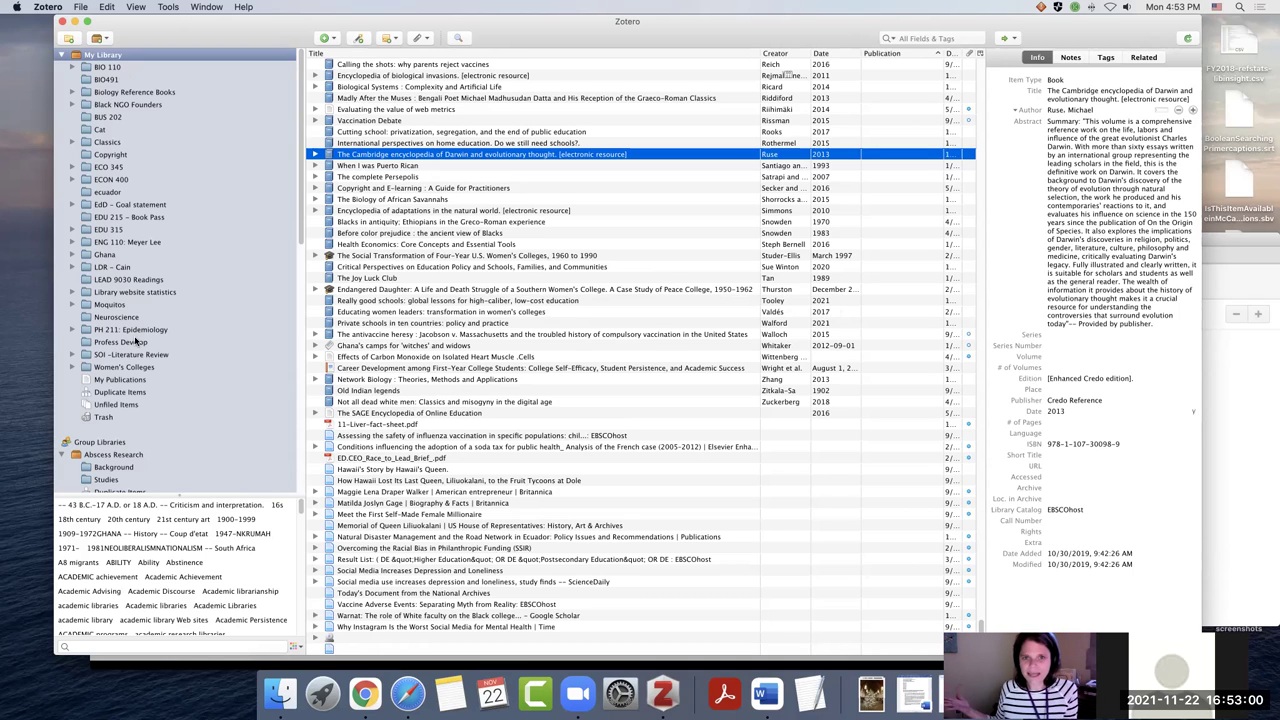
Open the Cat collection and select the 'My cats are just bad roommates' book
left_click(101, 131)
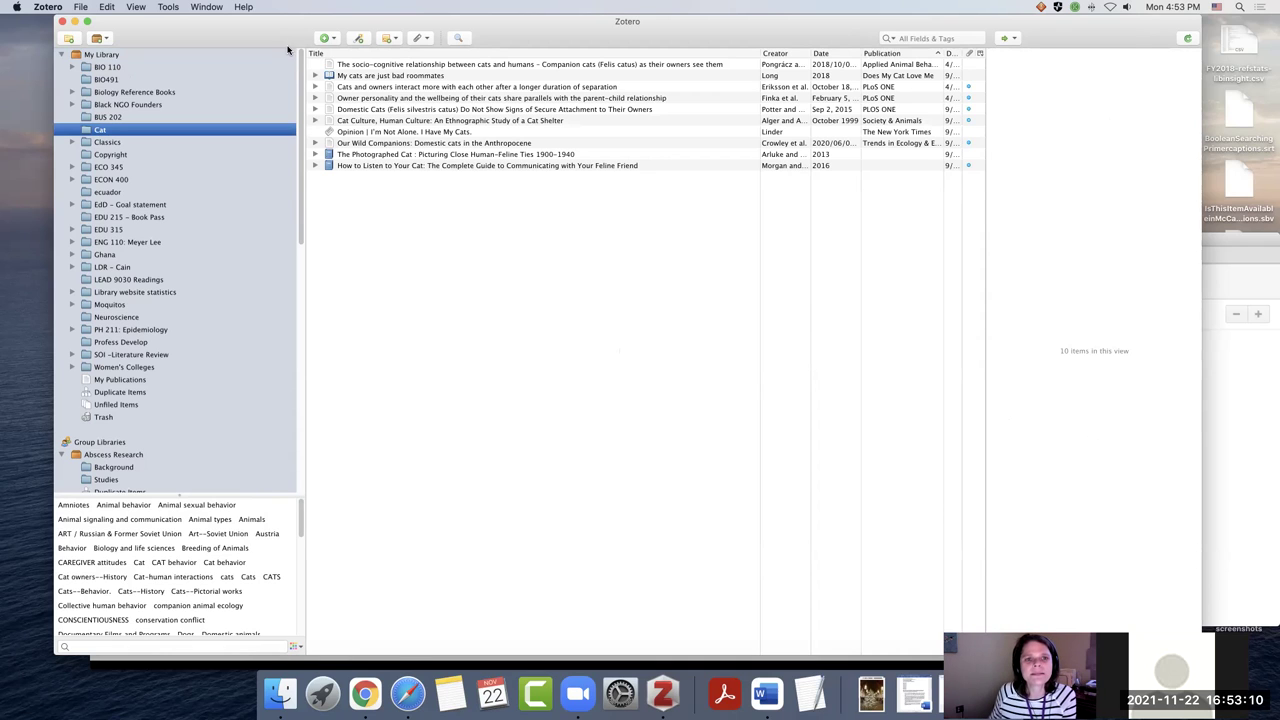
left_click(314, 76)
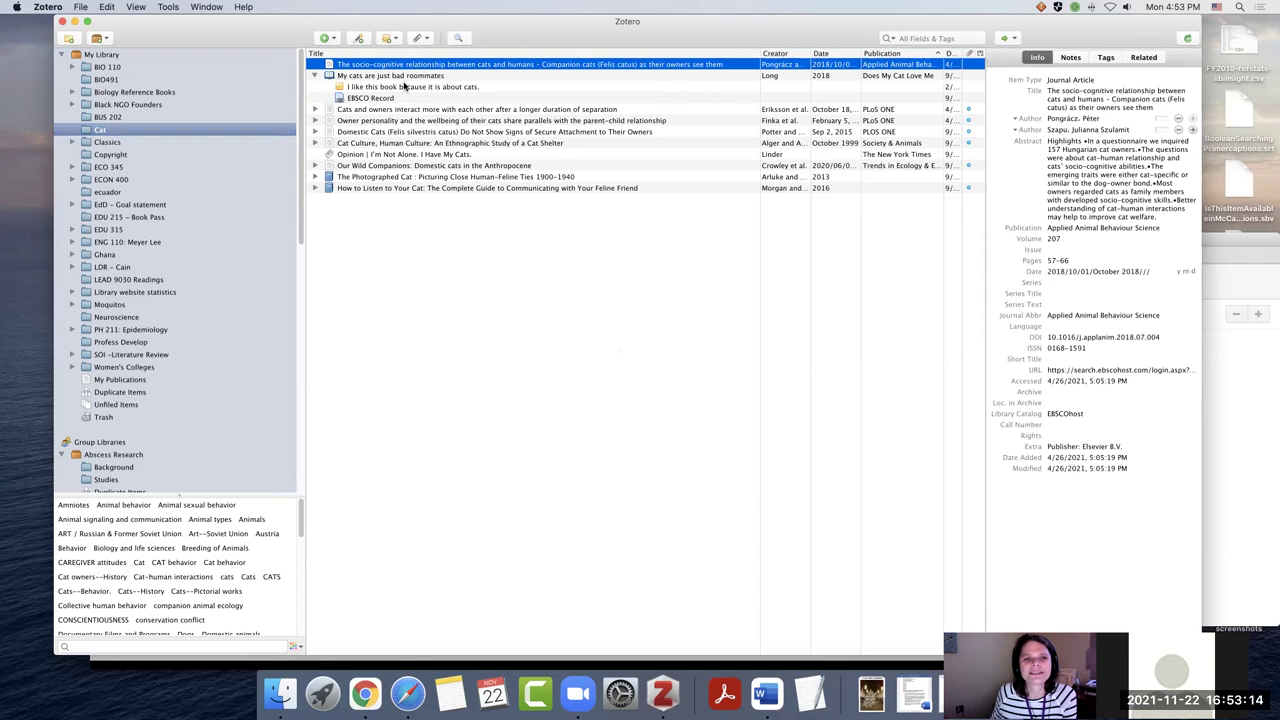
left_click(404, 76)
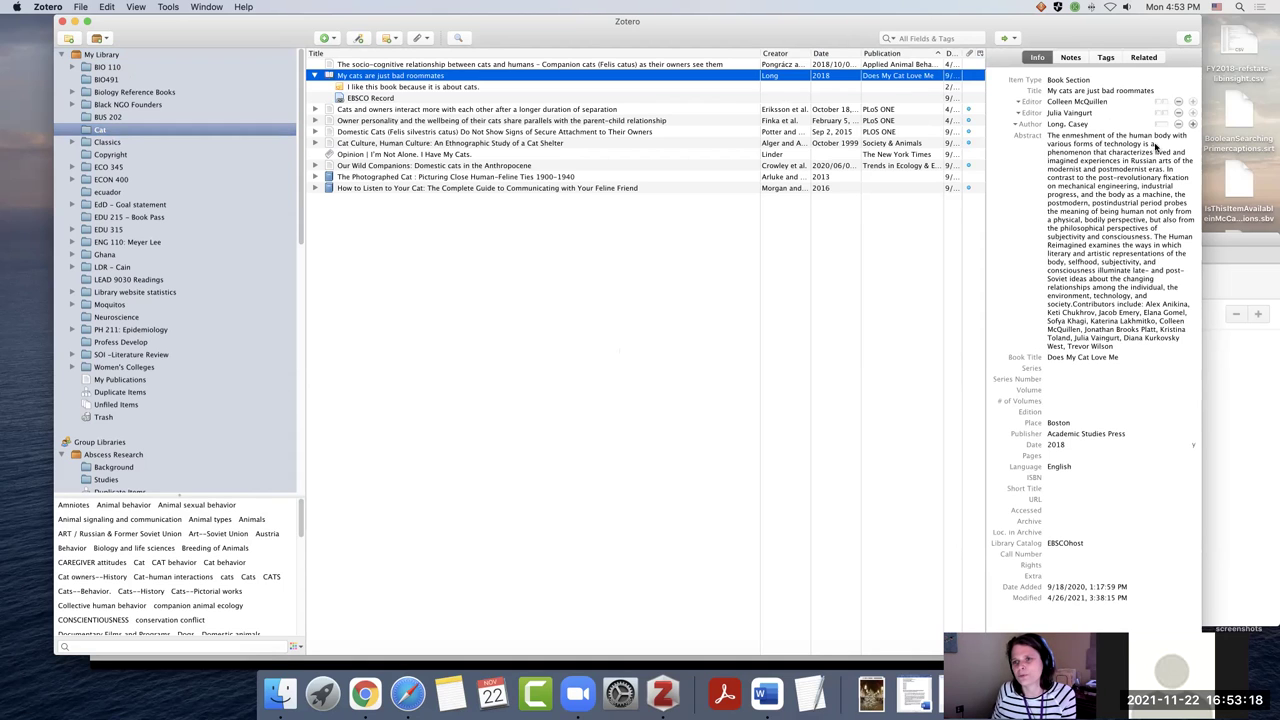
left_click(1158, 148)
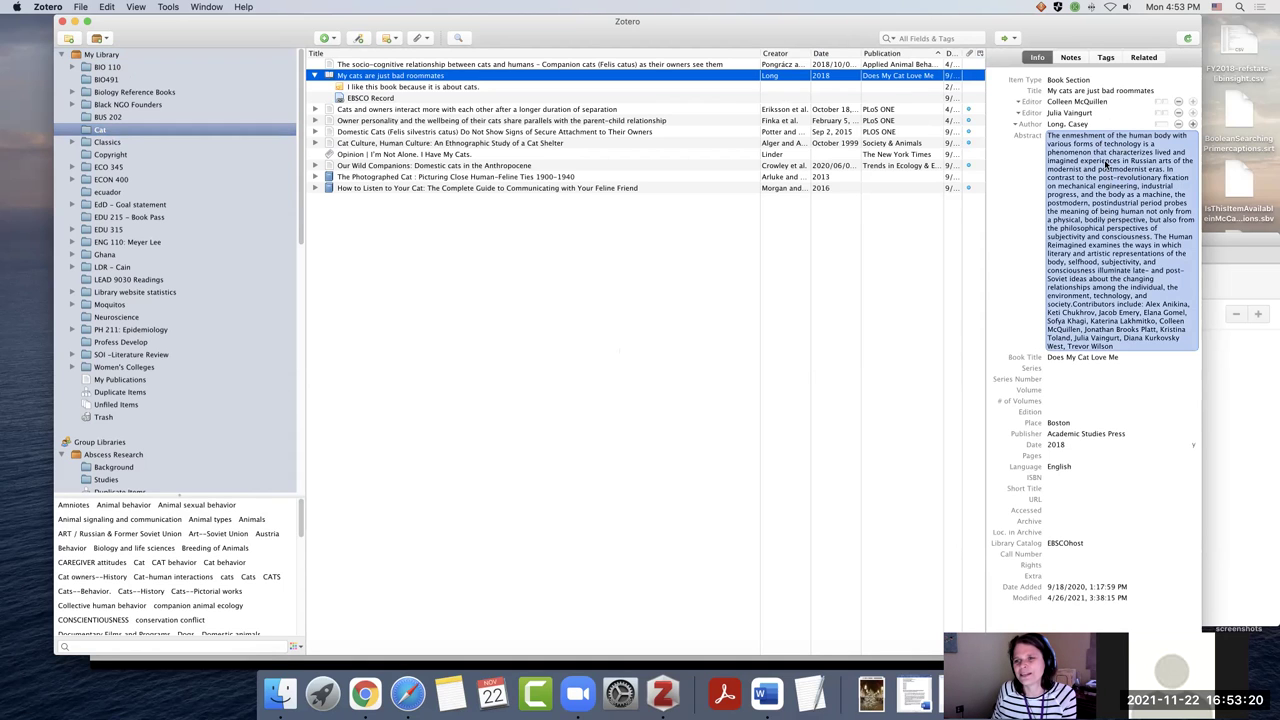
left_click(1086, 78)
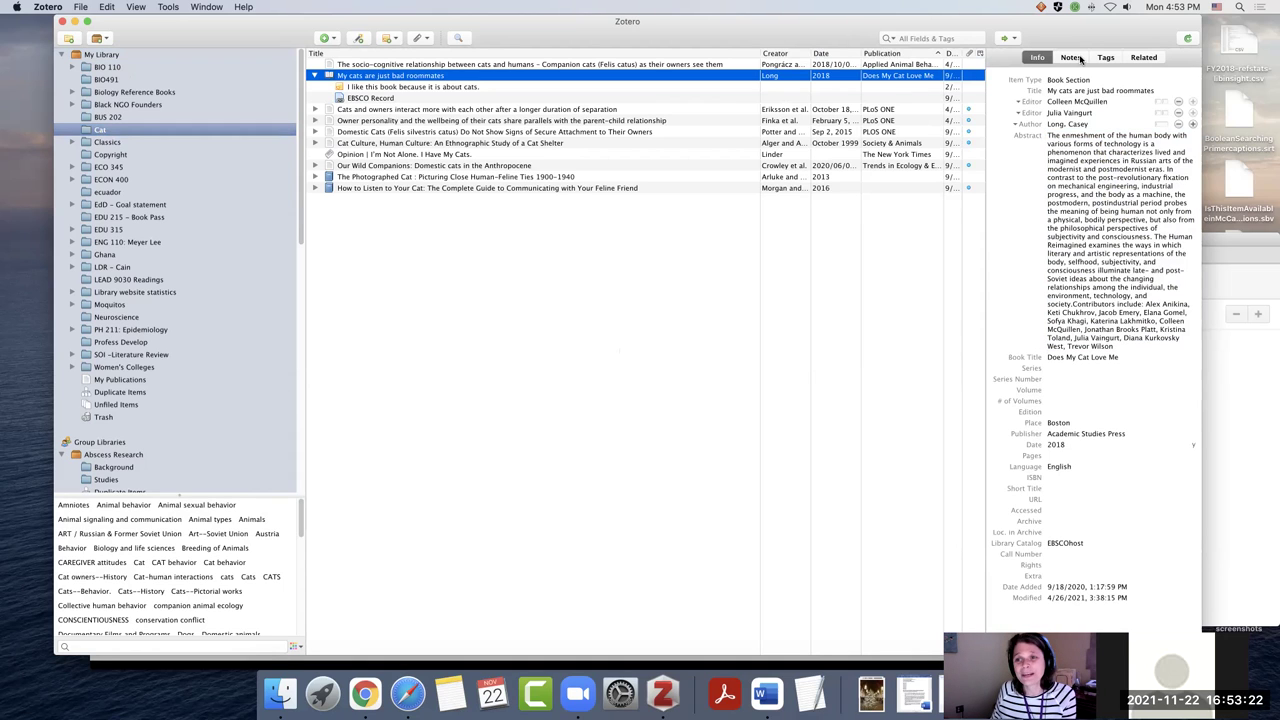
Append 'Cats are great!' to the book's existing note and start a new line
left_click(1075, 60)
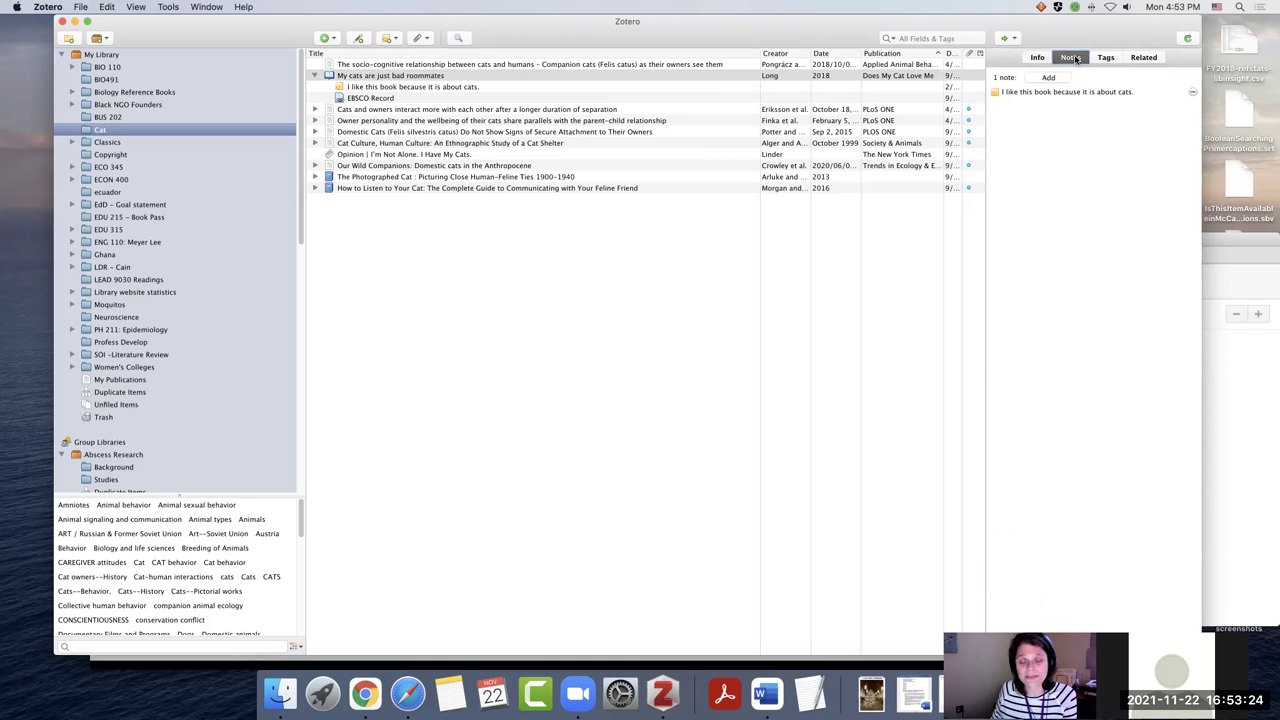
left_click(1040, 92)
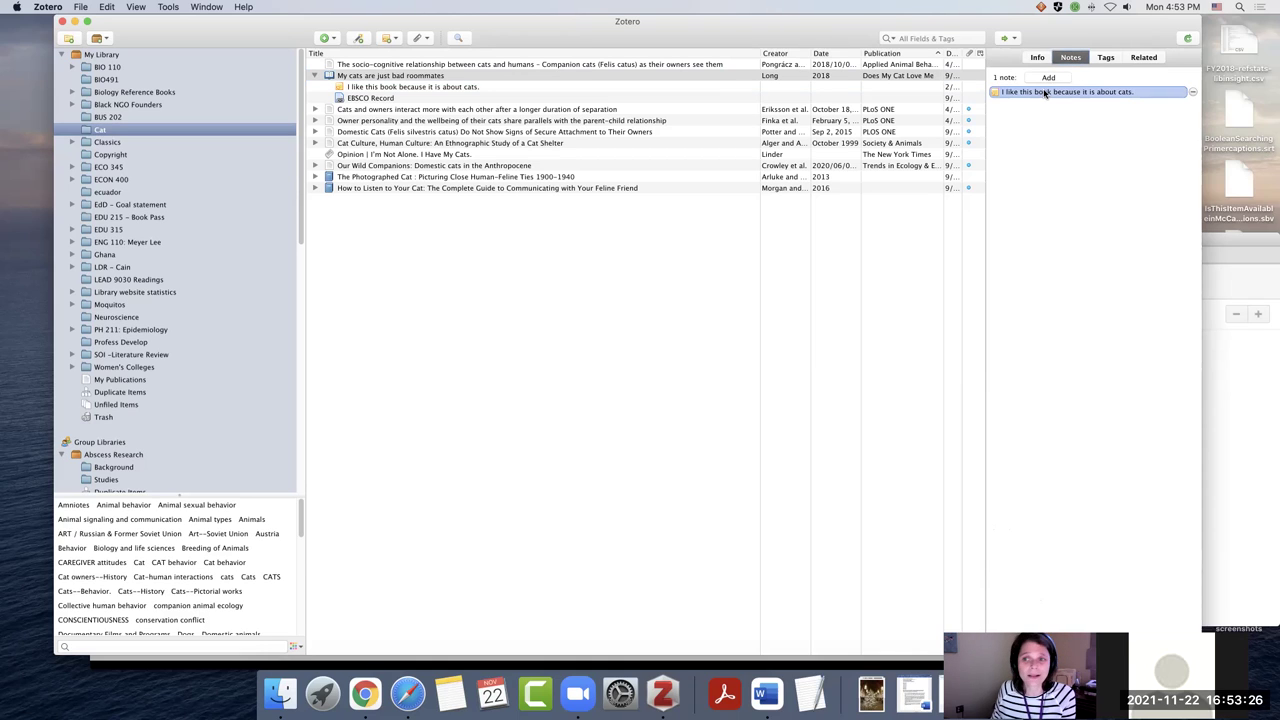
left_click(1045, 96)
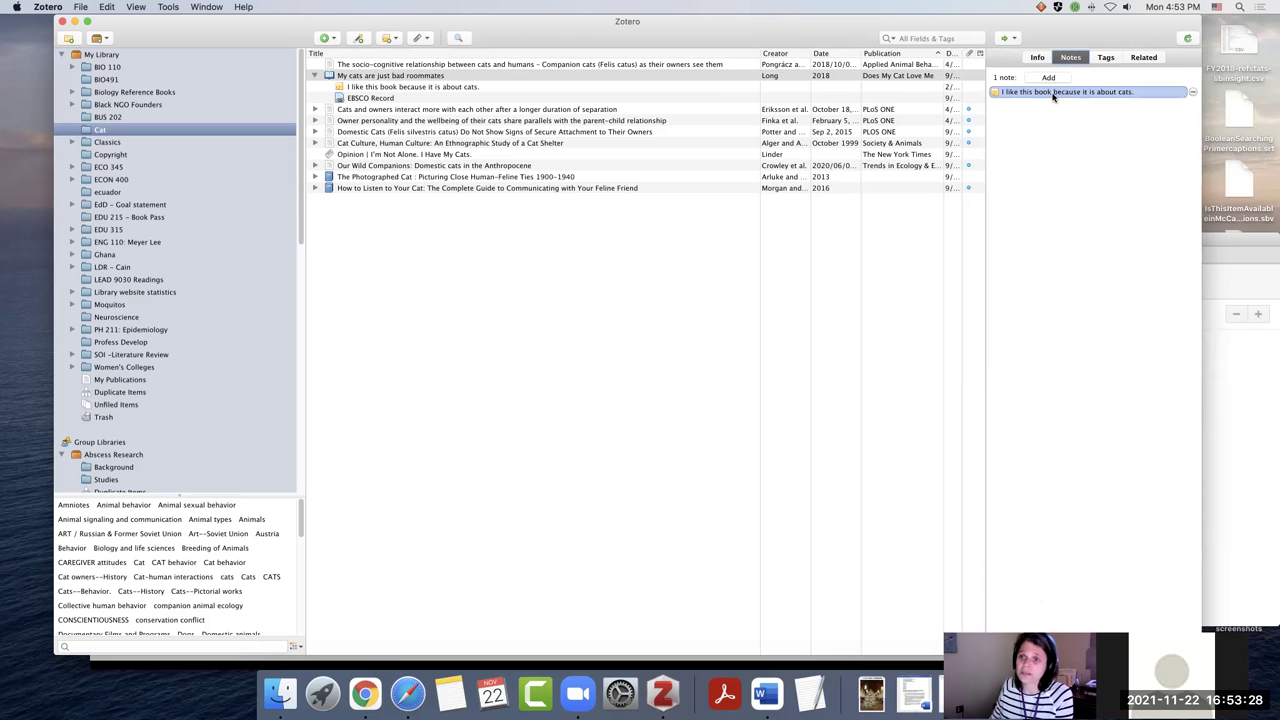
left_click(1050, 93)
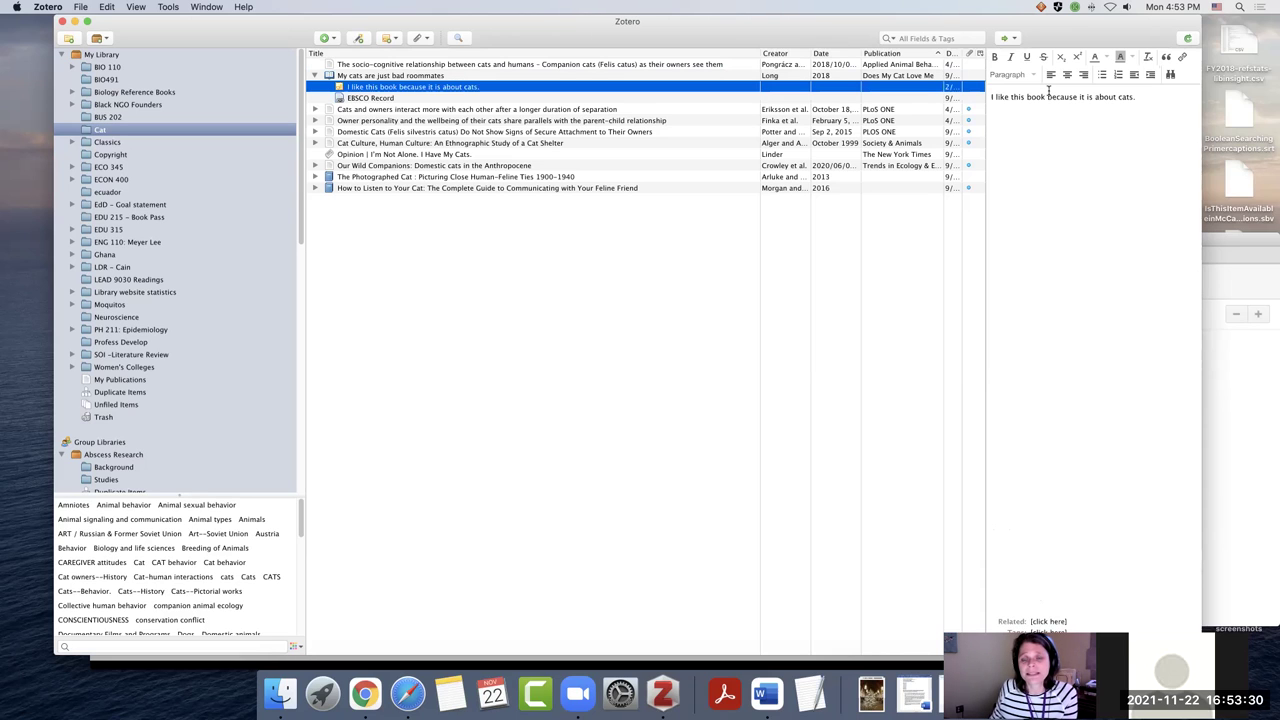
left_click(1149, 97)
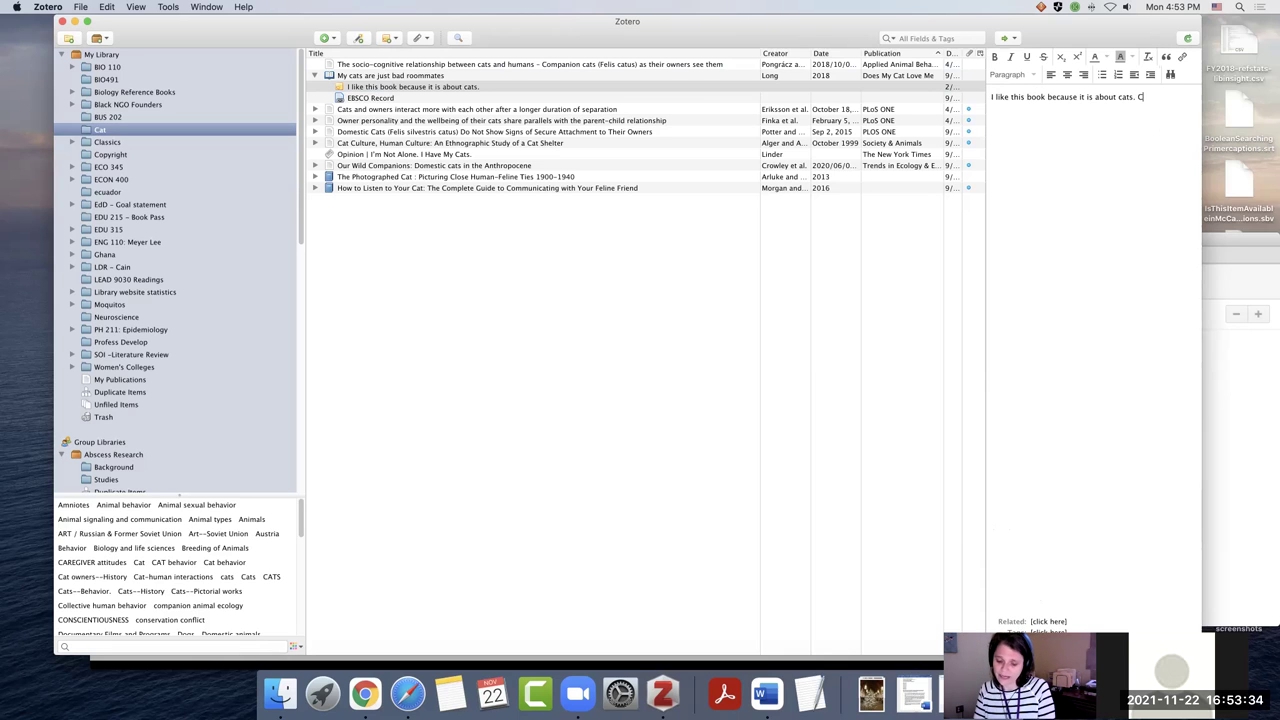
type("Cats are great!")
key("Return")
left_click_drag(1080, 22, 1050, 8)
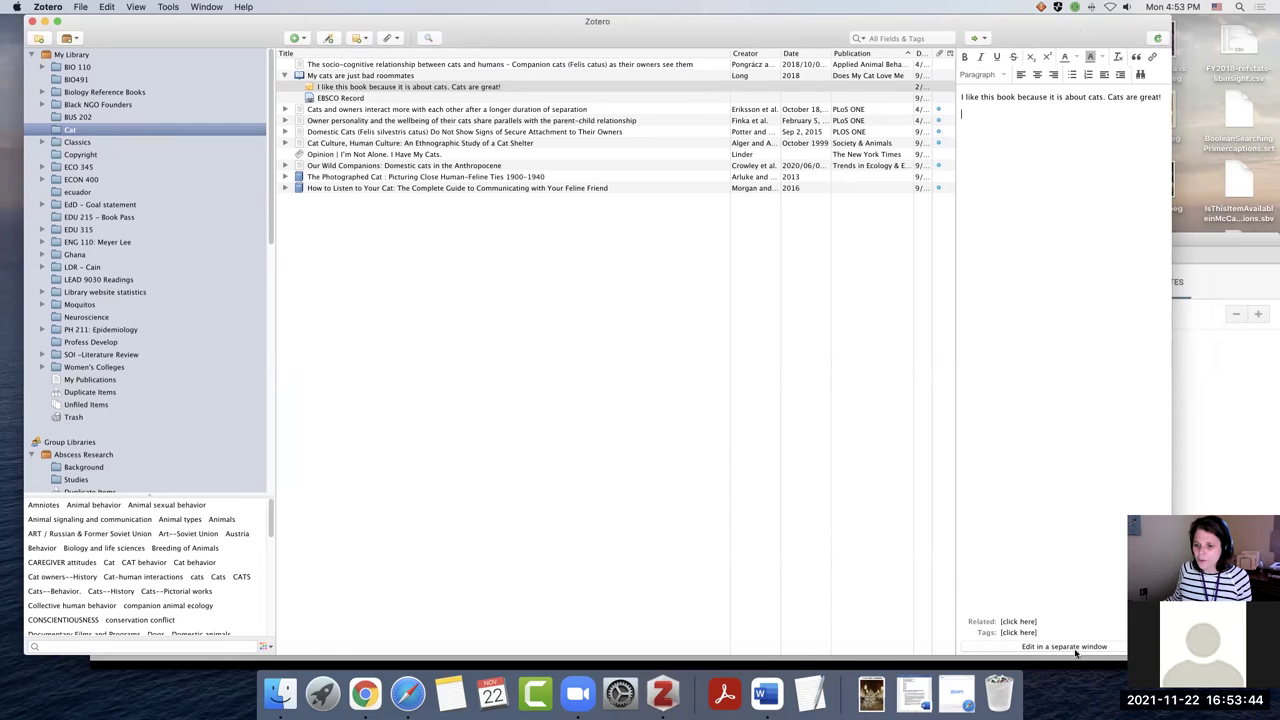
left_click(1060, 633)
left_click(1094, 571)
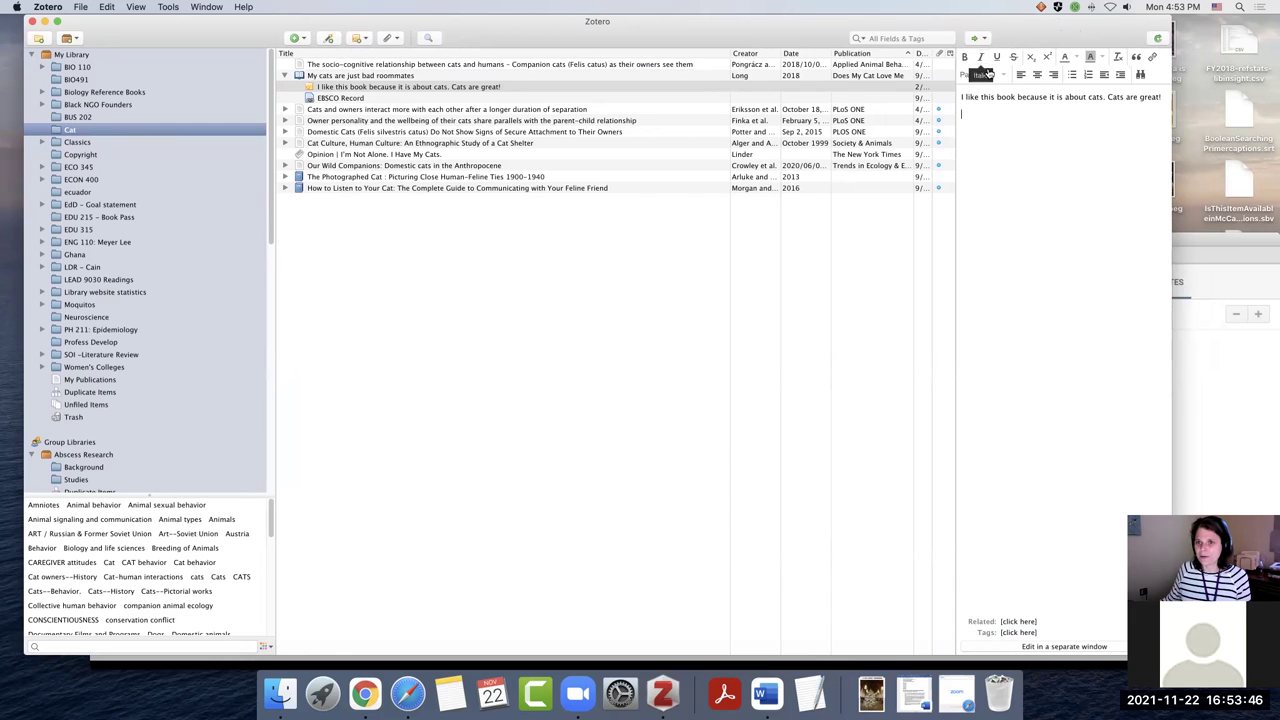
Pop the 'Cats are great!' note into a standalone window and move it to the right
left_click(1027, 647)
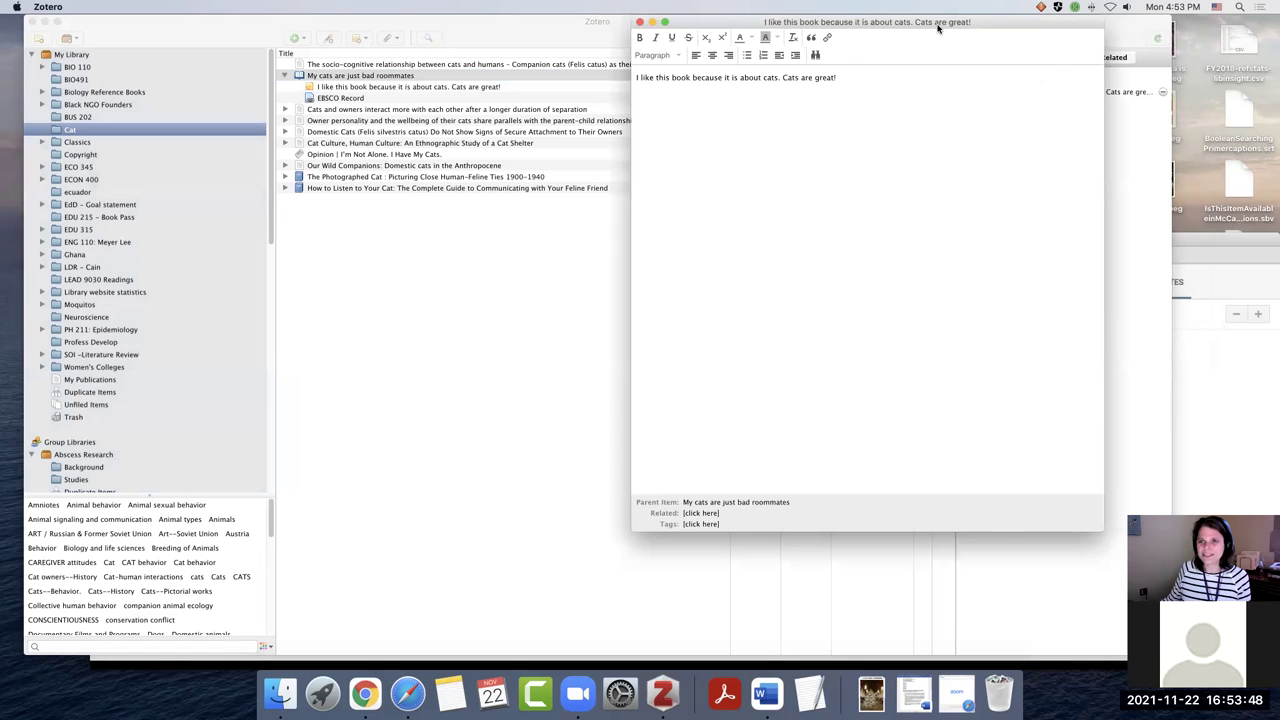
left_click_drag(940, 24, 1084, 63)
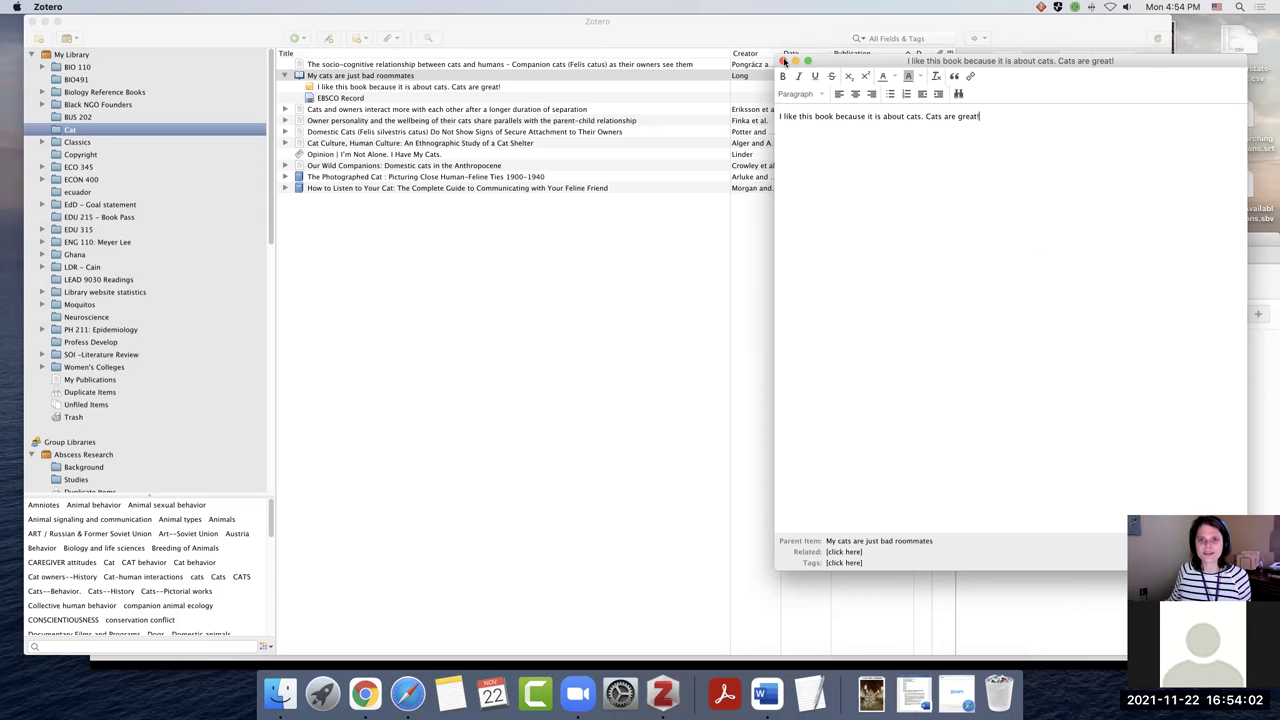
Close the note window, expand Cats and owners, and show the roommates book's EBSCO Record details
left_click(595, 109)
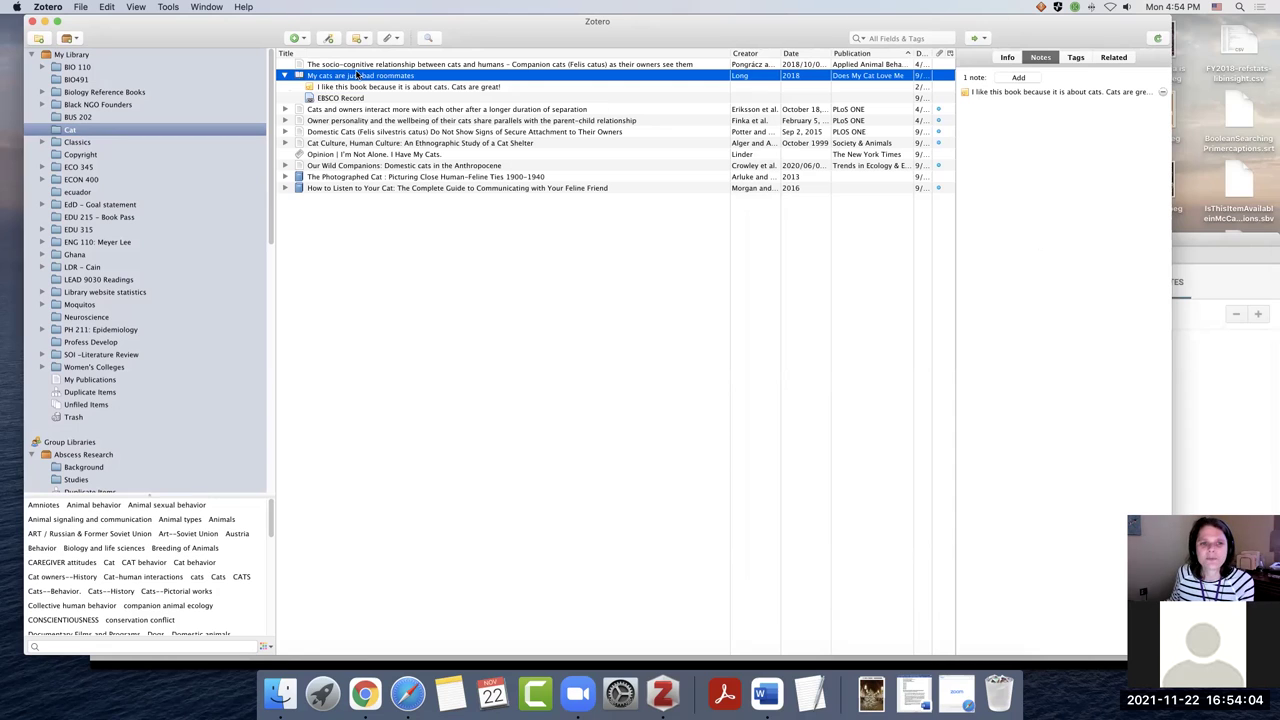
left_click(284, 76)
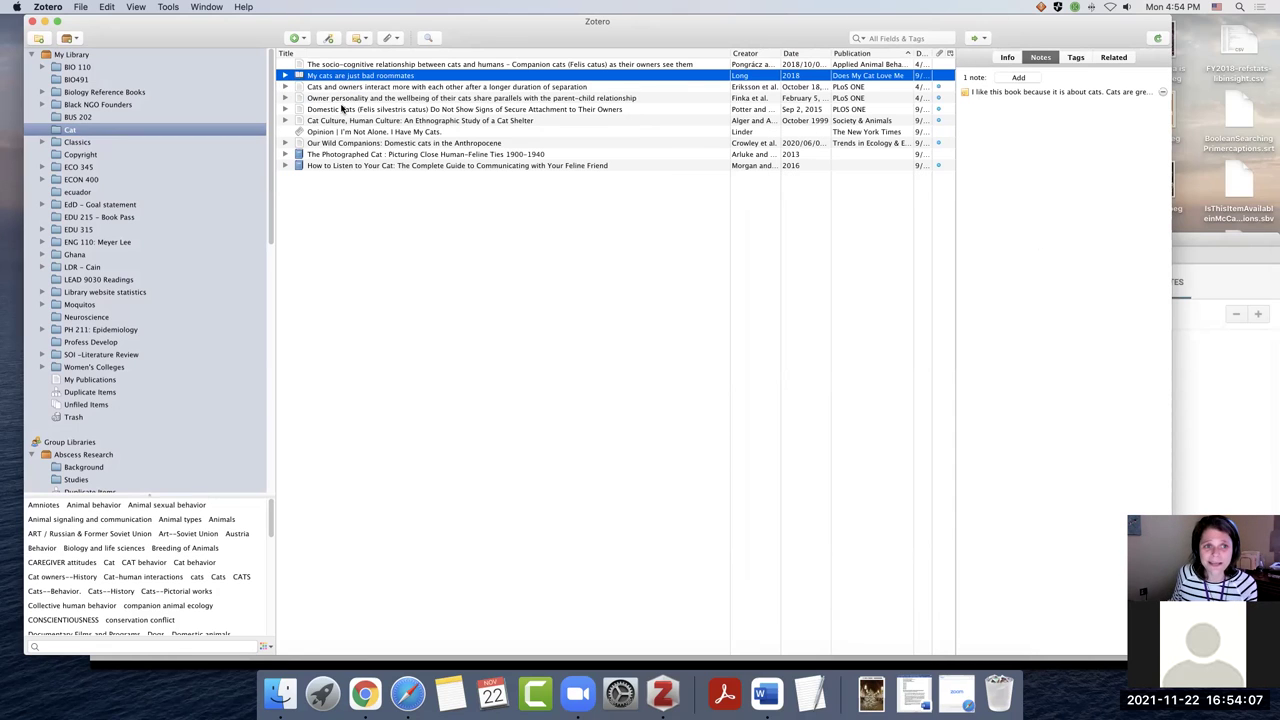
left_click(285, 87)
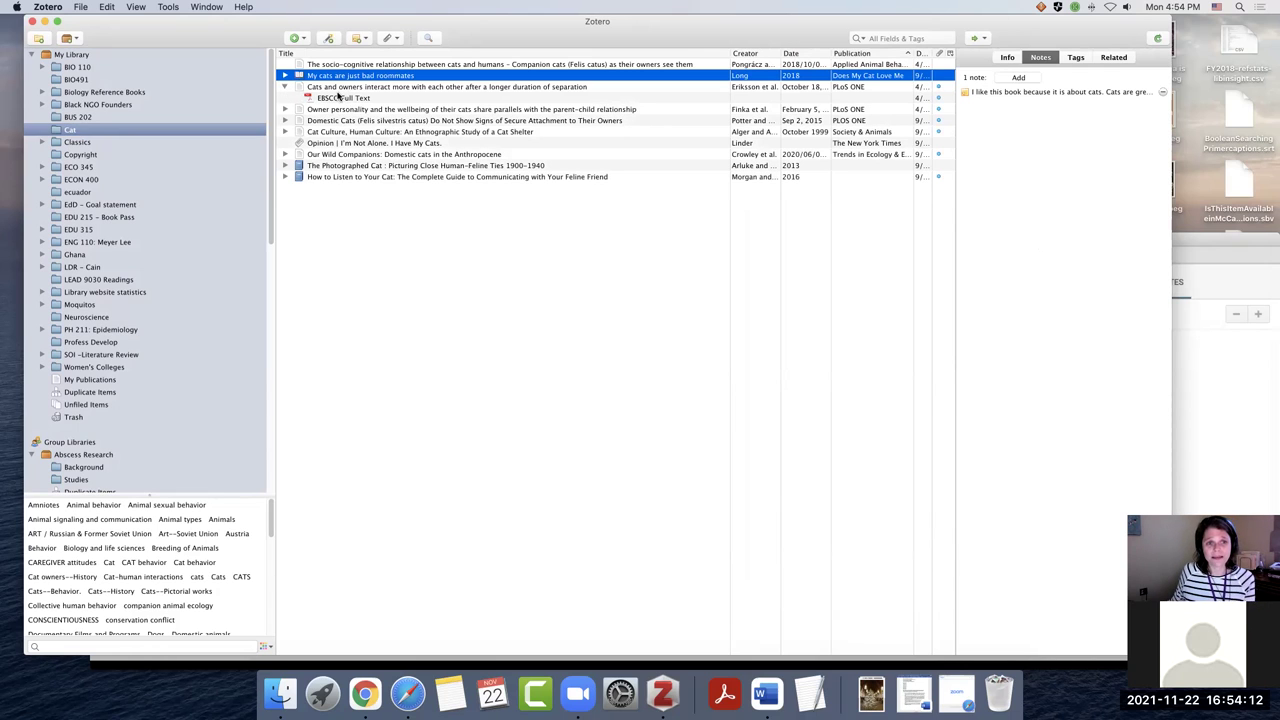
left_click(285, 76)
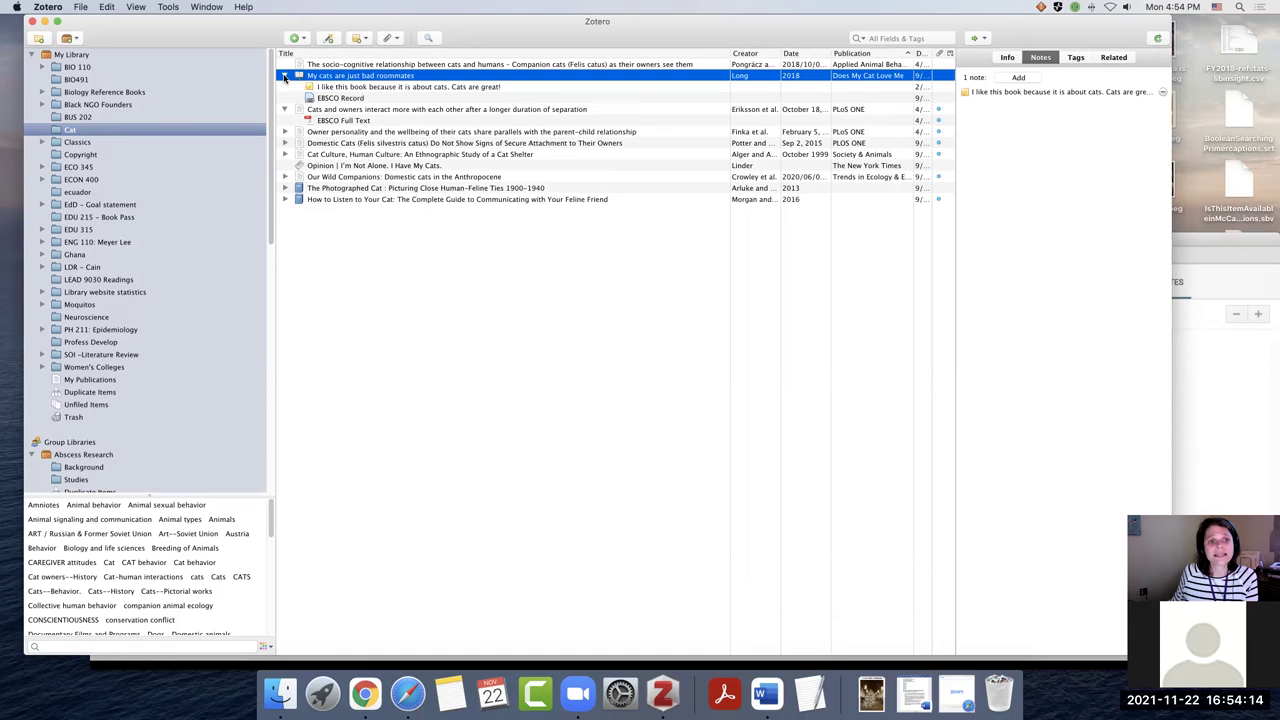
left_click(350, 99)
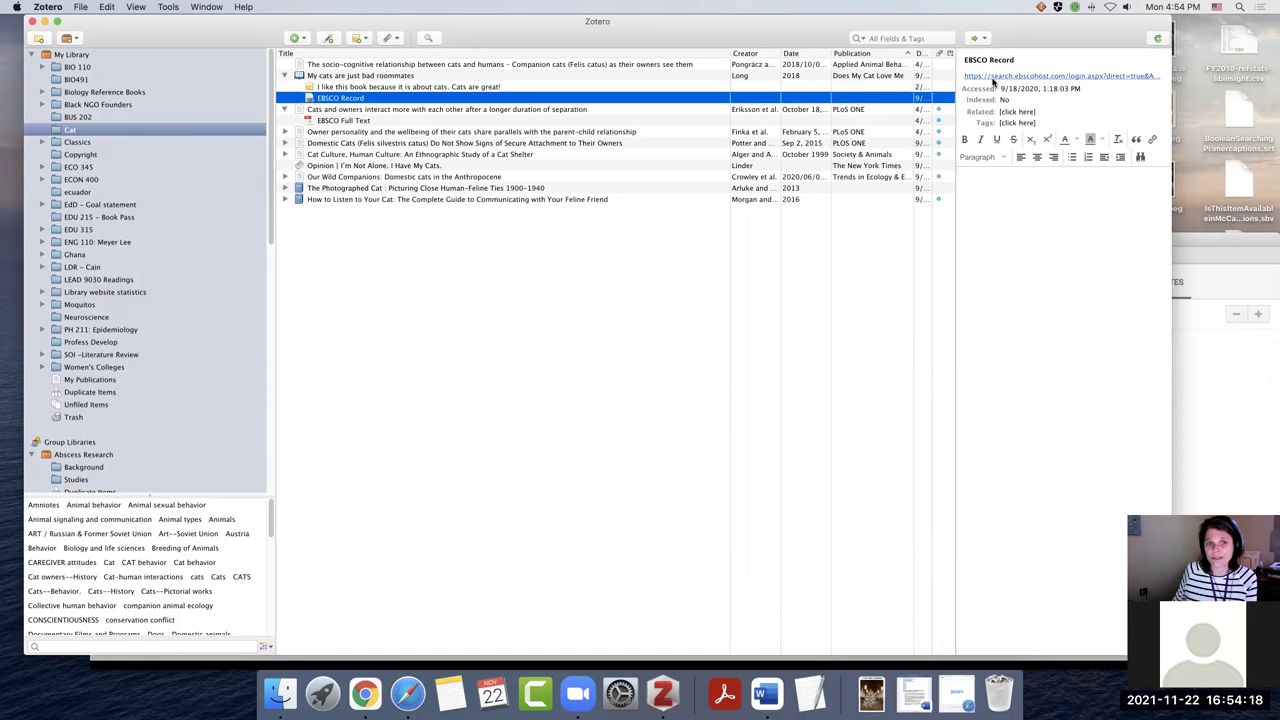
Open the EBSCO Record link in Chrome to view The Human Reimagined, then close Chrome
left_click(994, 79)
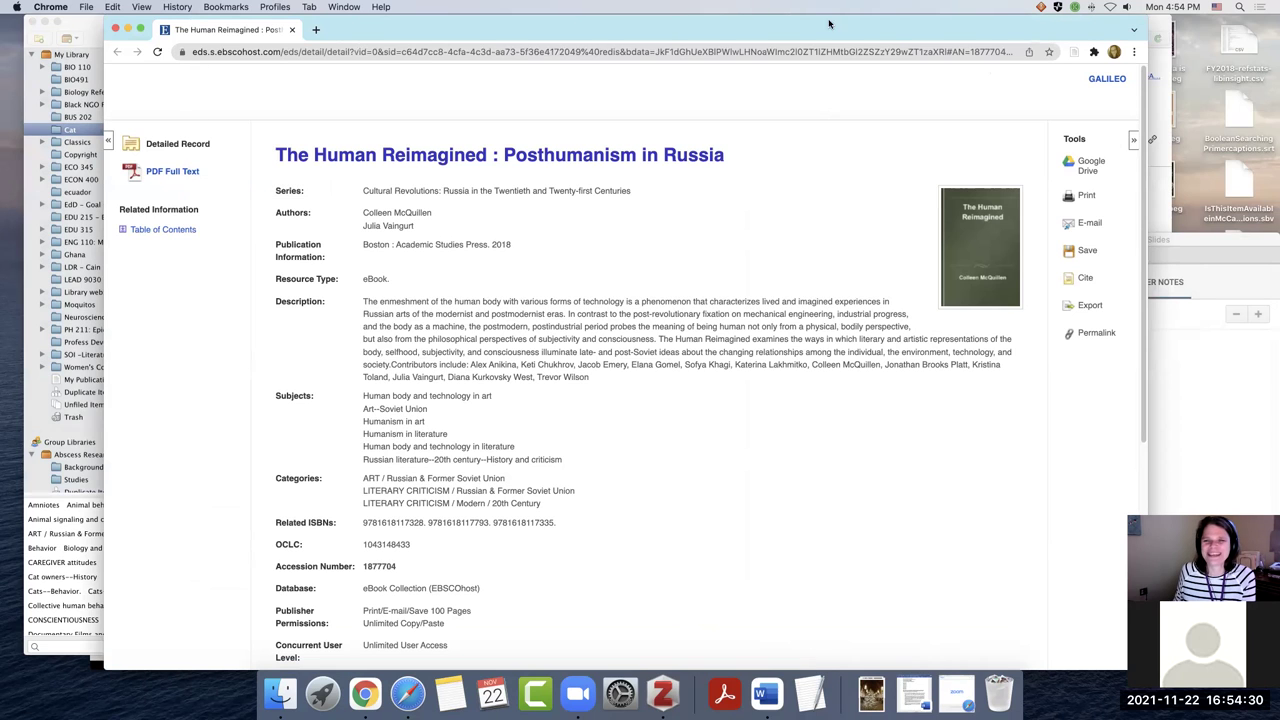
left_click(115, 29)
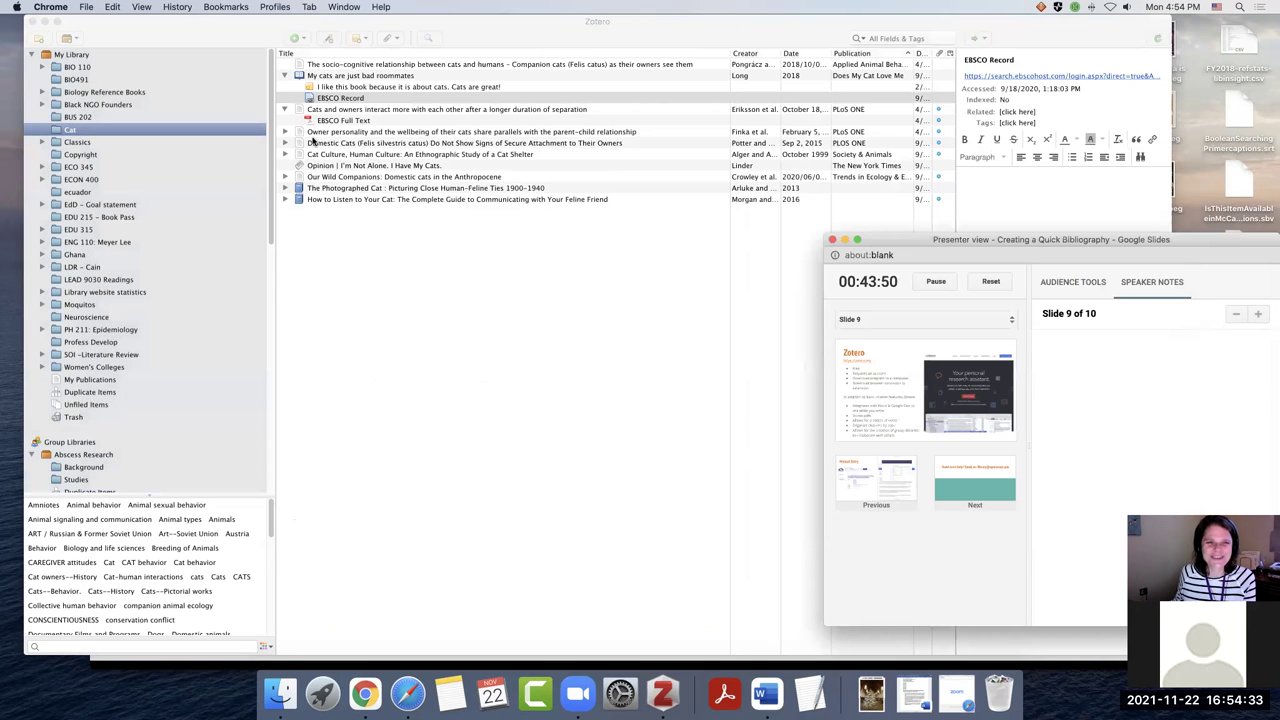
Select the My cats are just bad roommates book, then collapse its and the Cats and owners article's attachments
left_click(325, 80)
left_click(327, 76)
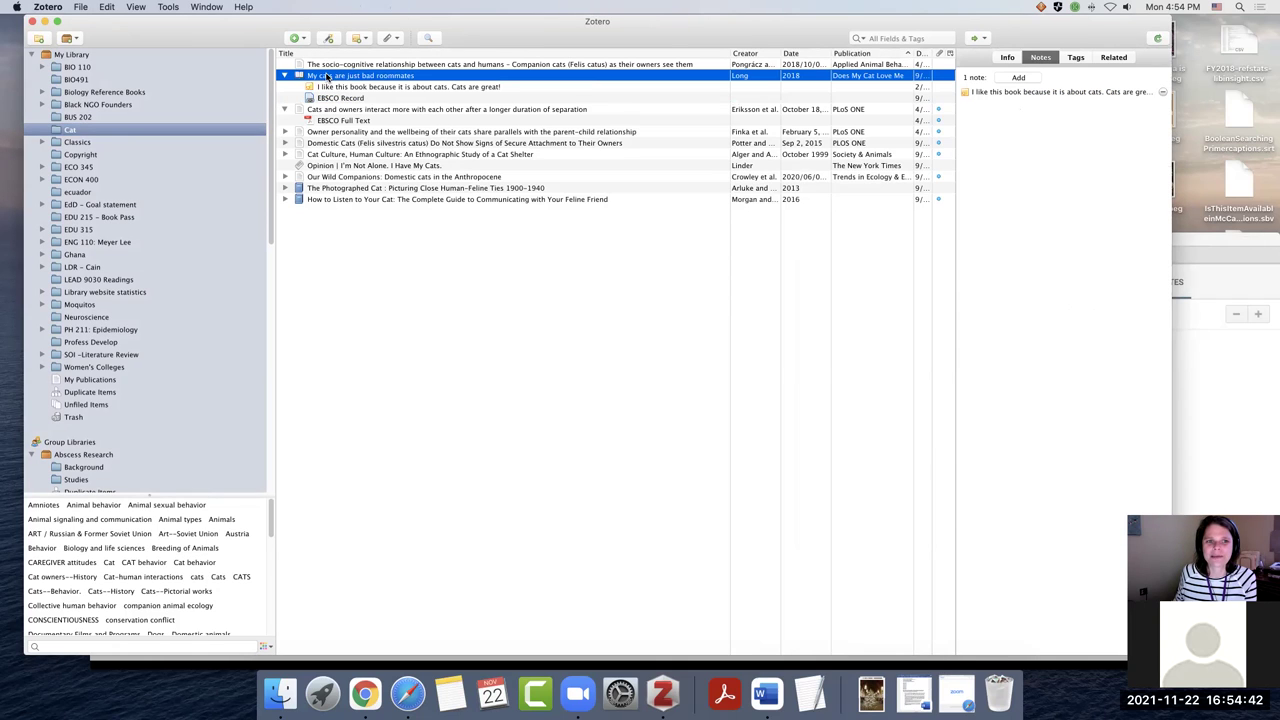
left_click(392, 39)
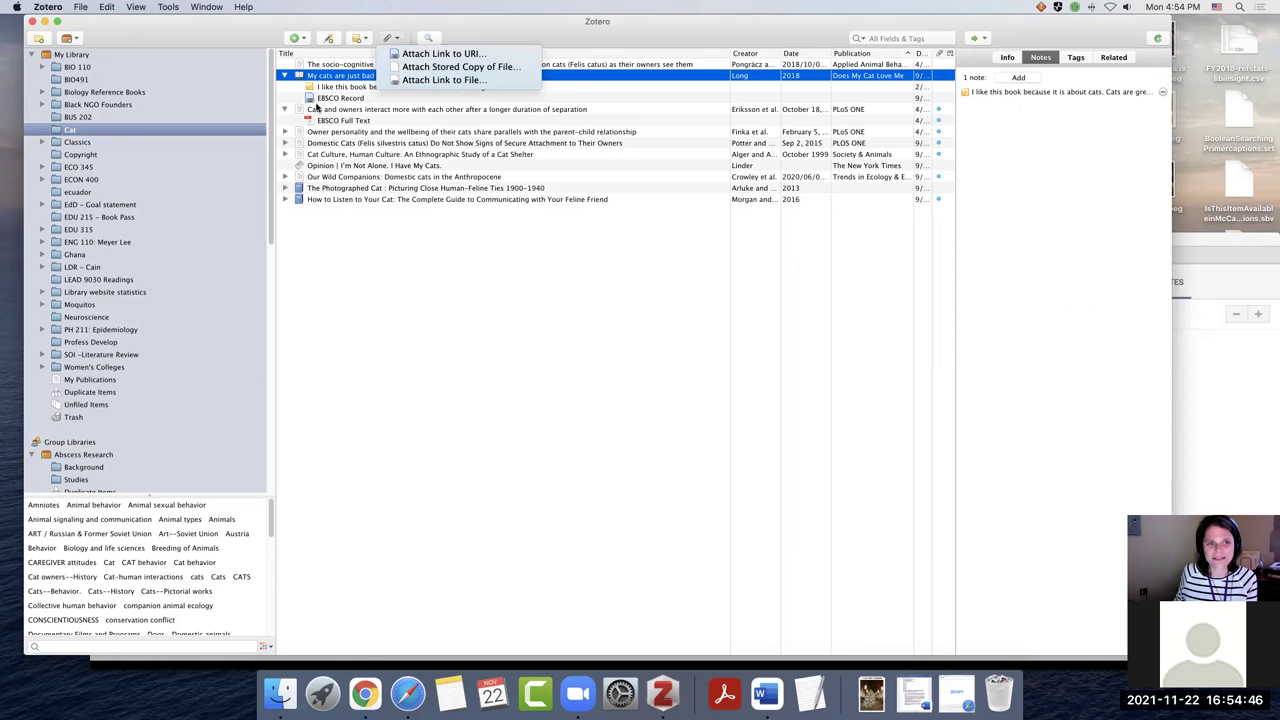
left_click(348, 90)
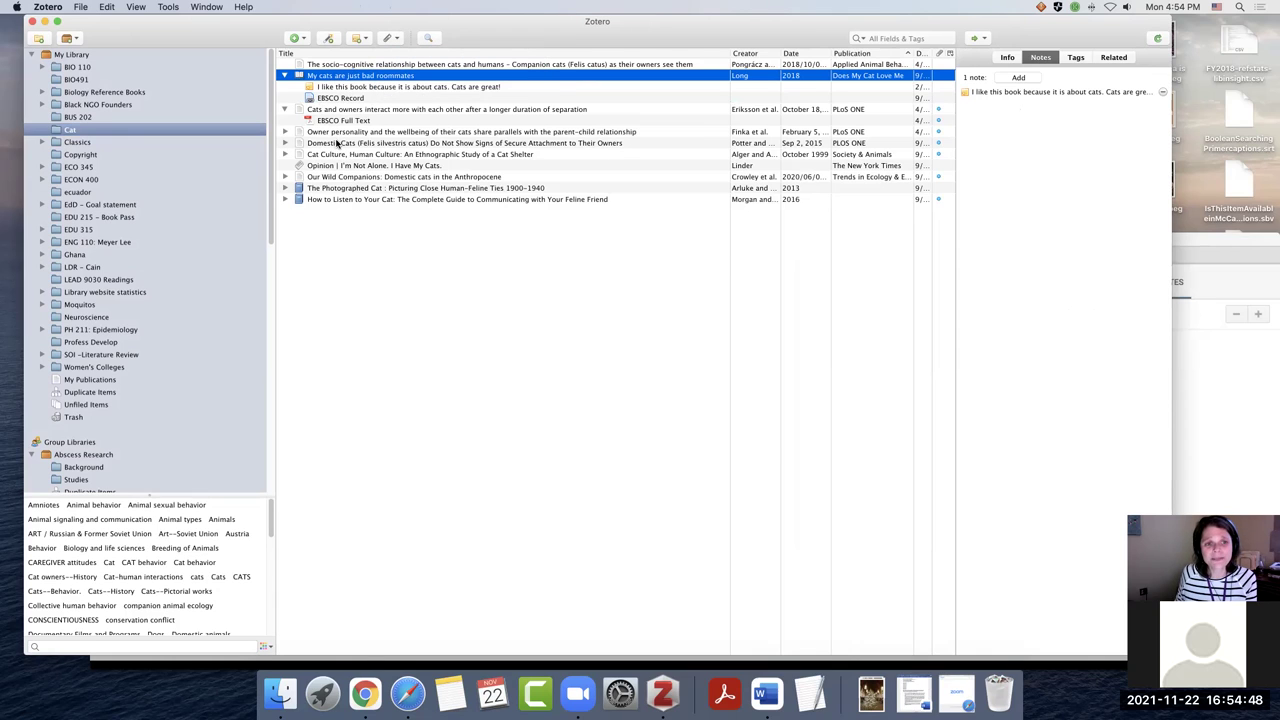
left_click(285, 76)
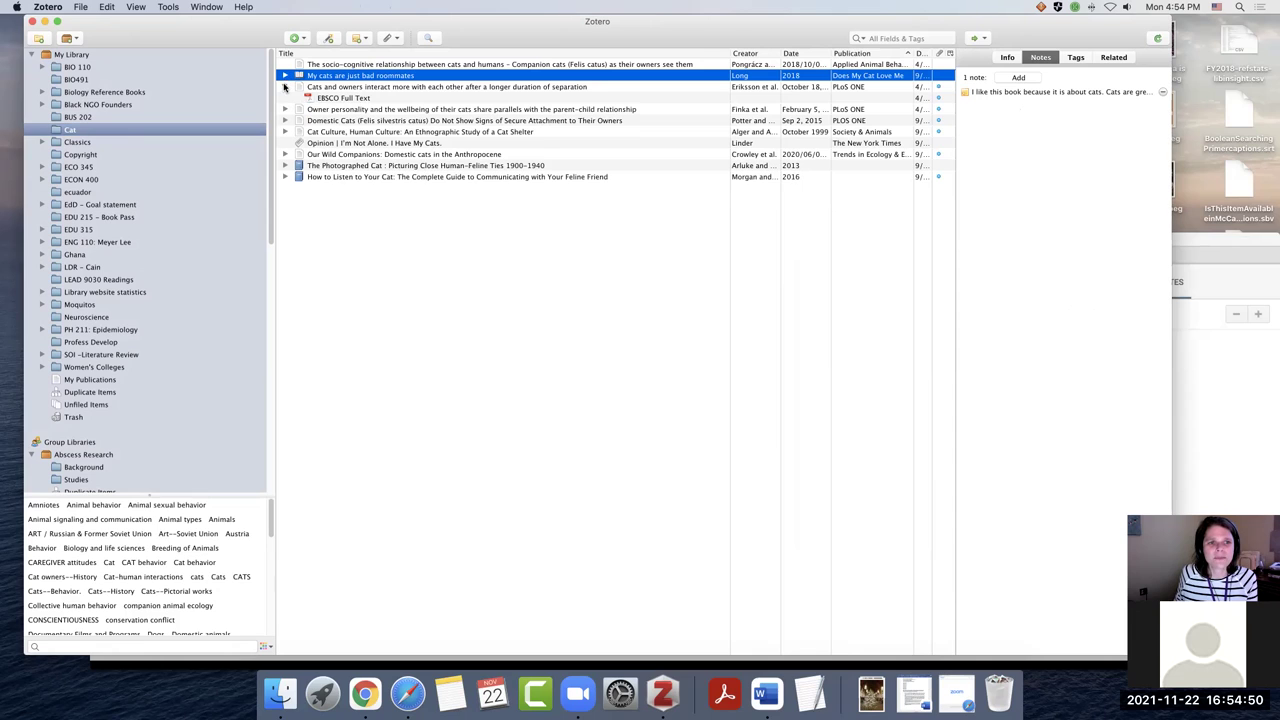
left_click(285, 88)
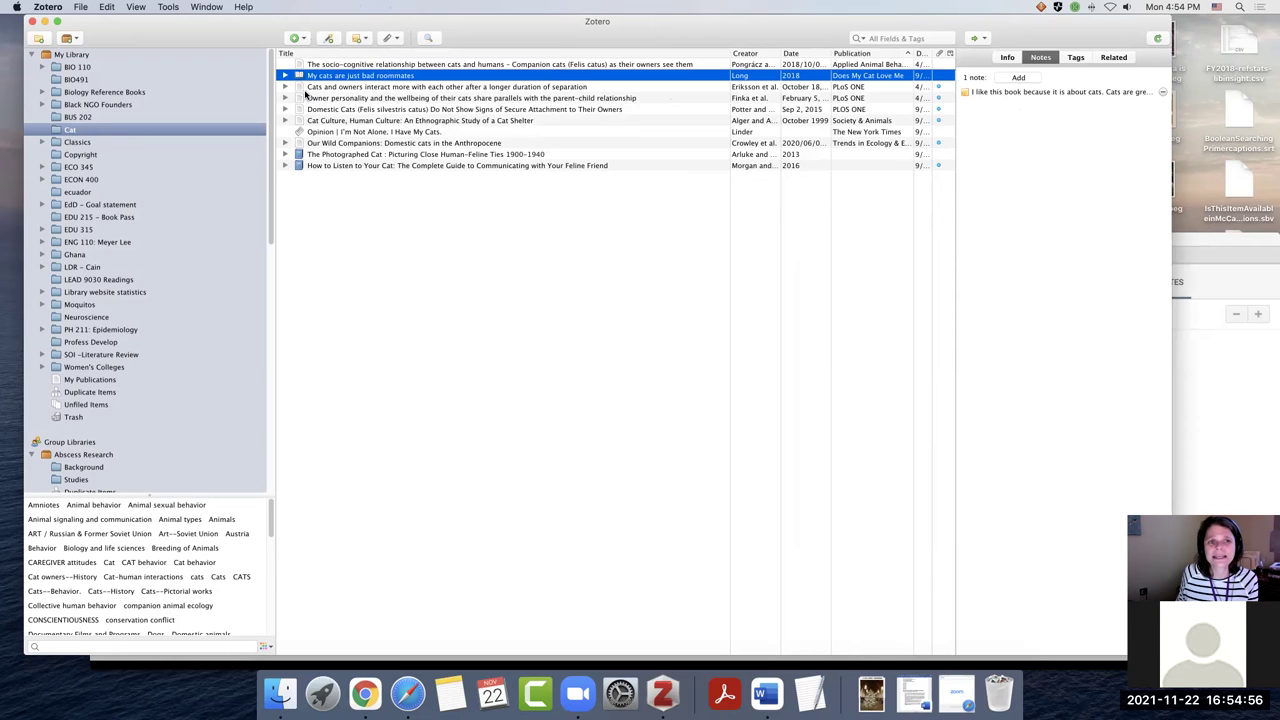
Create an MLA 9th edition bibliography from the Cat collection and copy it to the clipboard
right_click(67, 133)
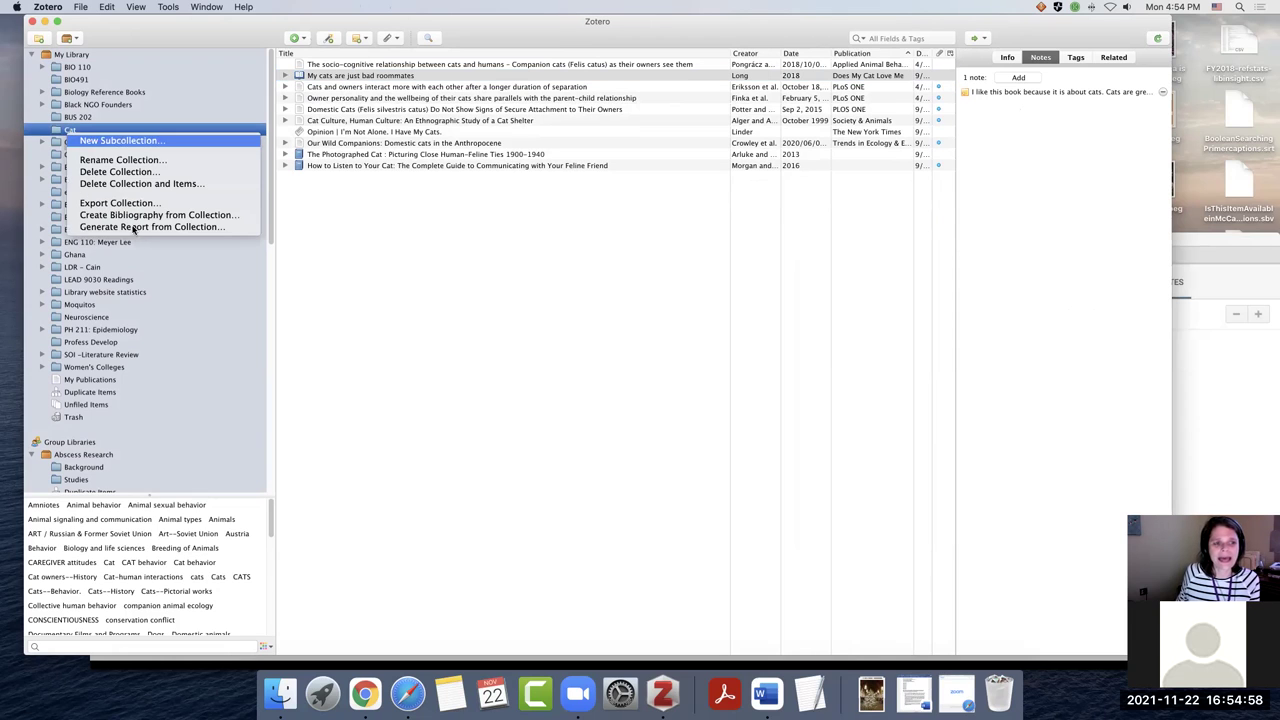
left_click(182, 222)
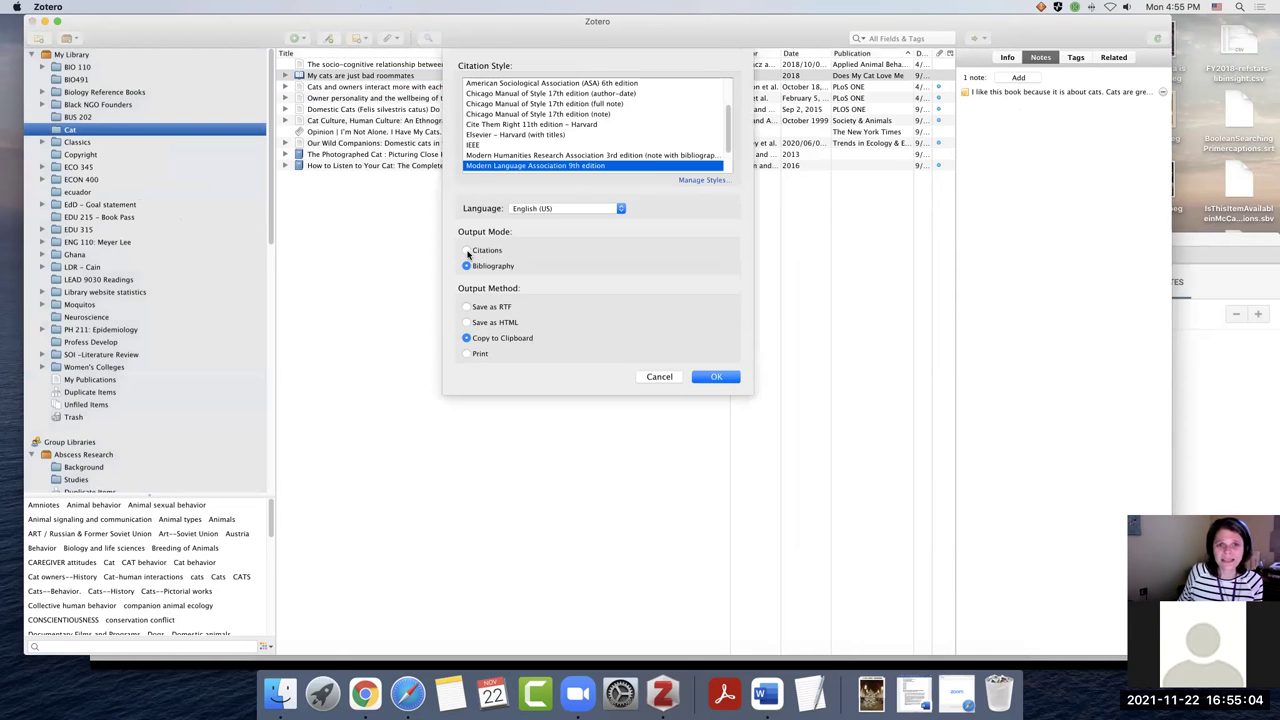
scroll(572, 138, "down", 1)
scroll(572, 138, "down", 1)
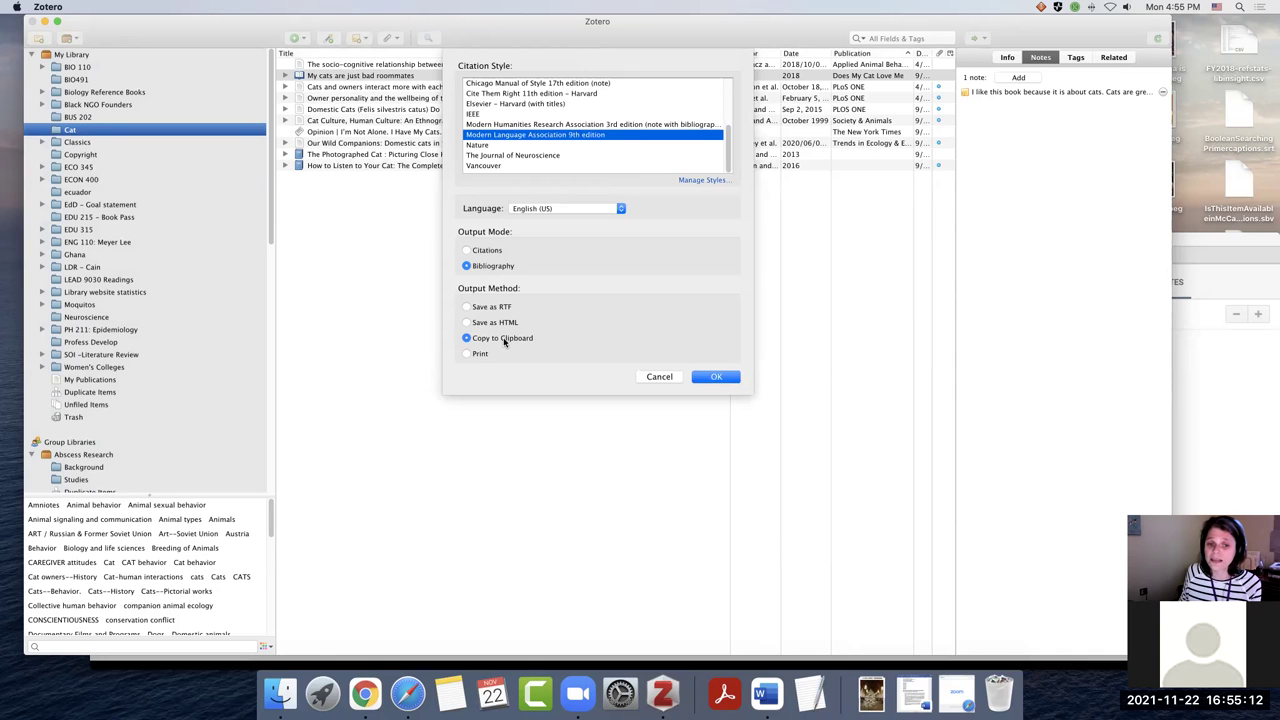
left_click(716, 377)
left_click(812, 695)
Paste the Cat bibliography into an enlarged blank TextEdit document, then close it without saving
left_click_drag(495, 347, 918, 506)
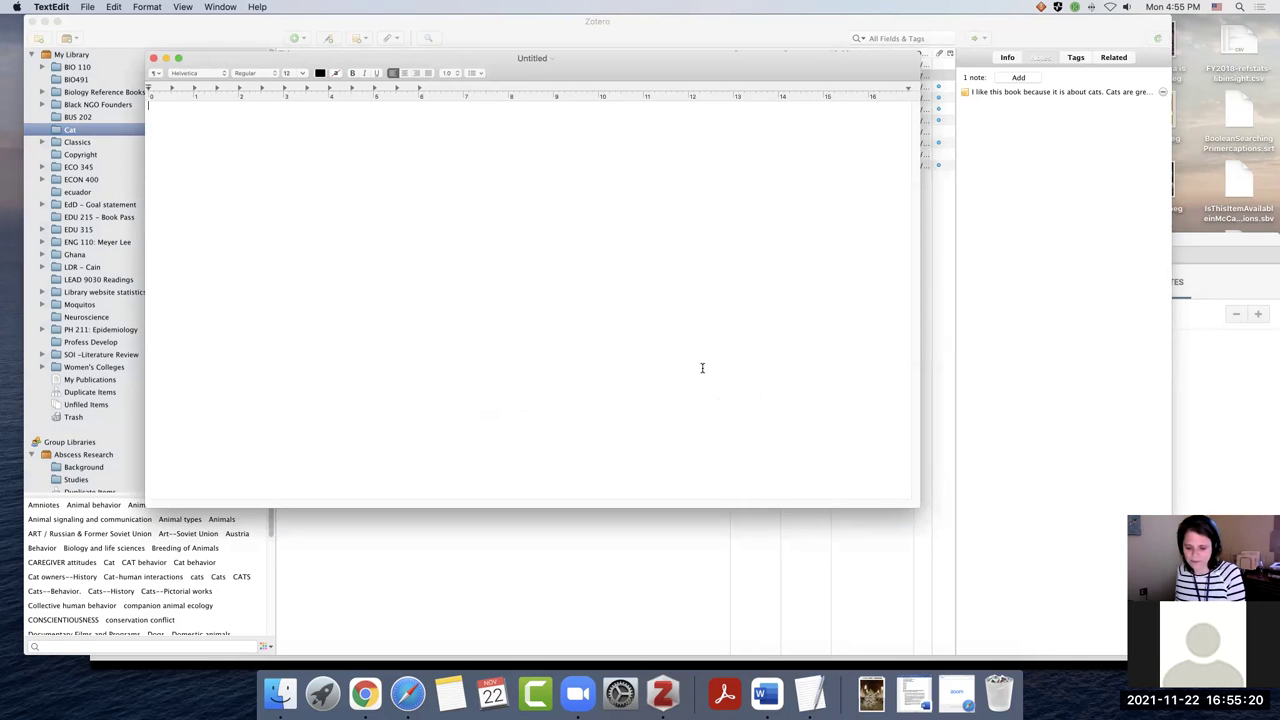
key("super+v")
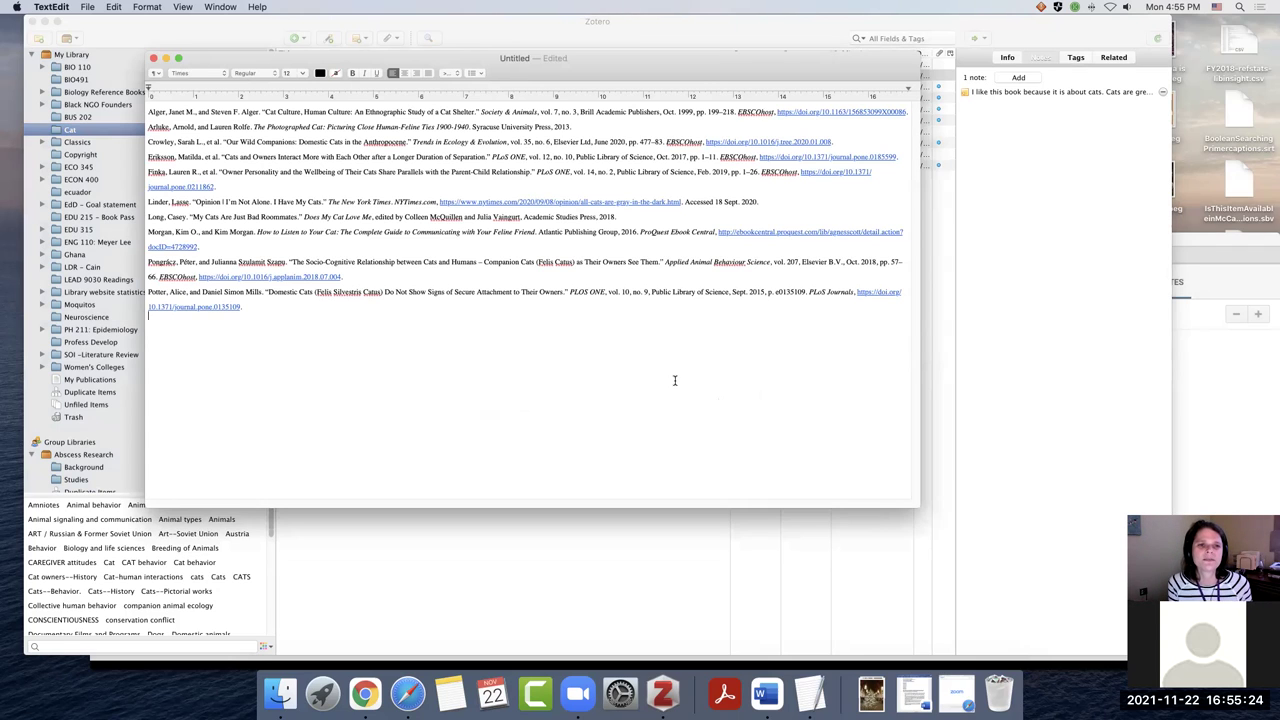
left_click(154, 59)
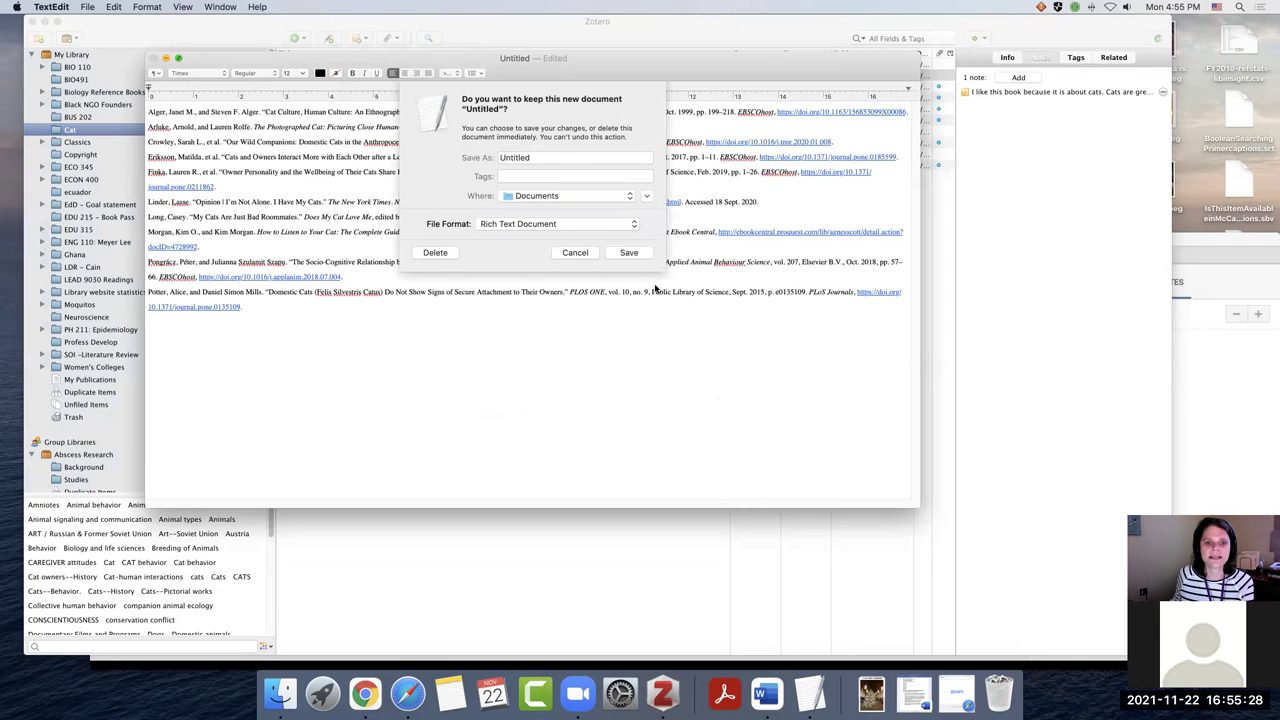
left_click(575, 252)
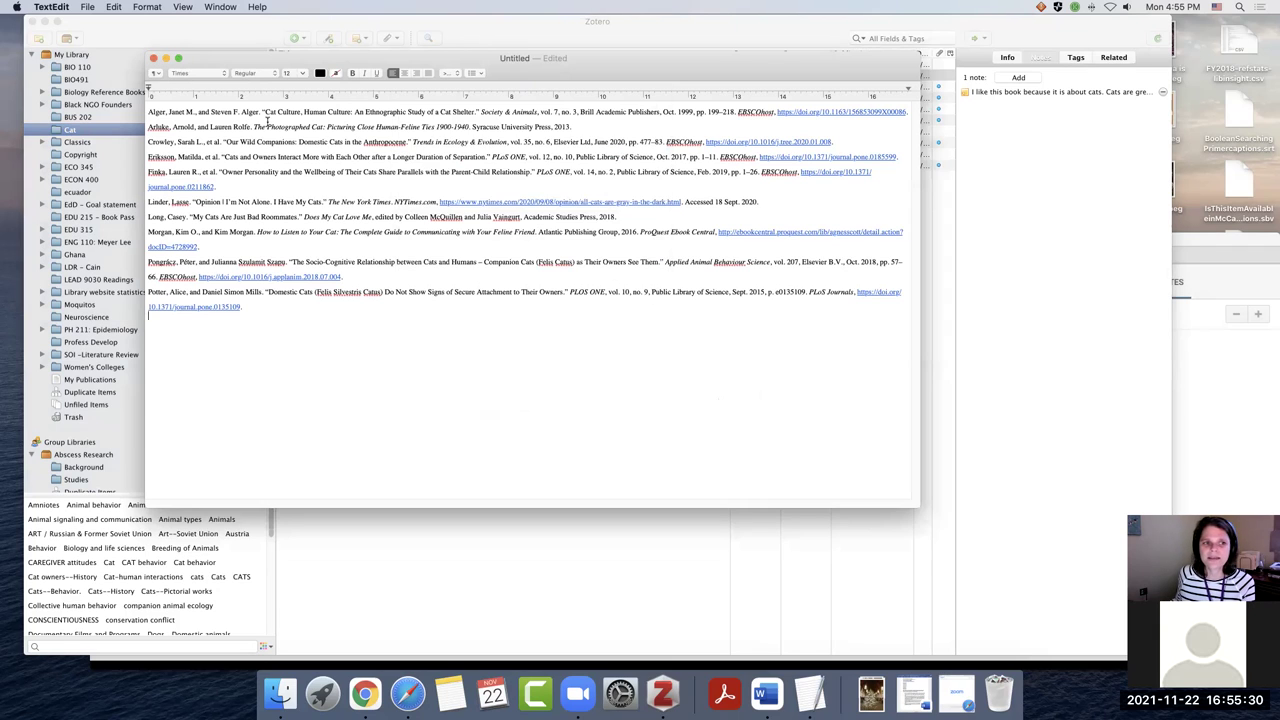
left_click(153, 60)
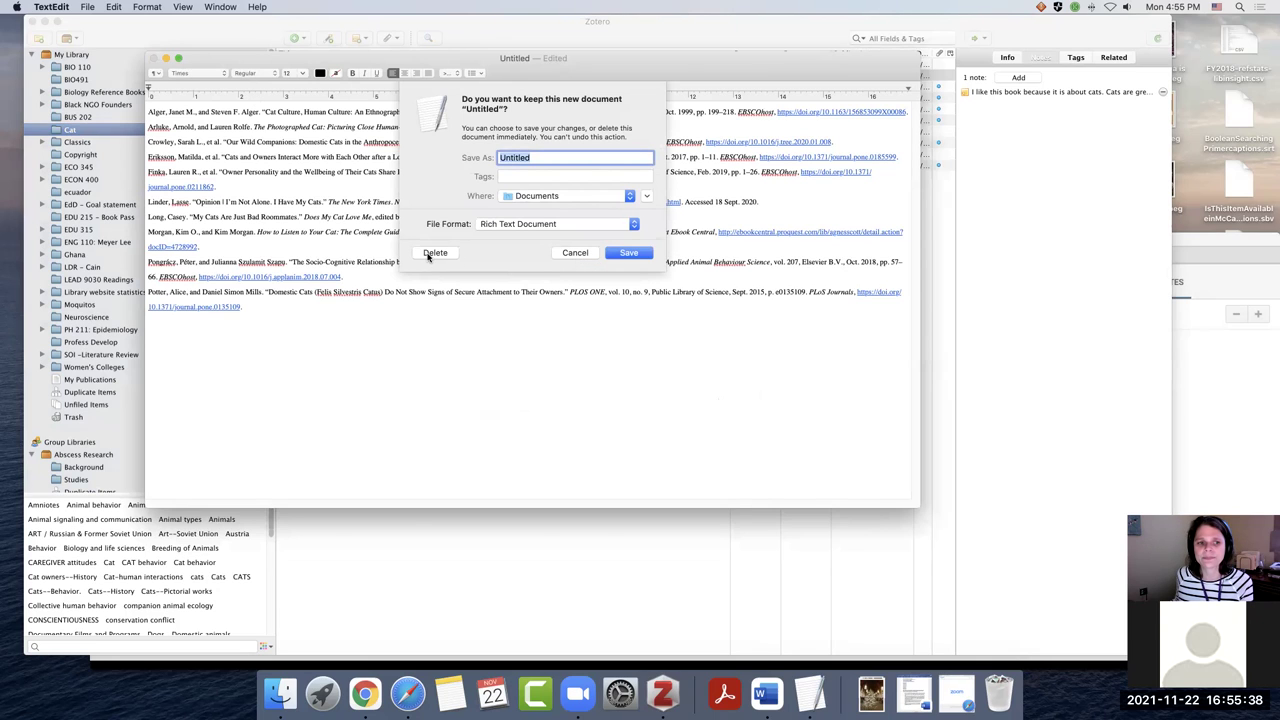
left_click(432, 254)
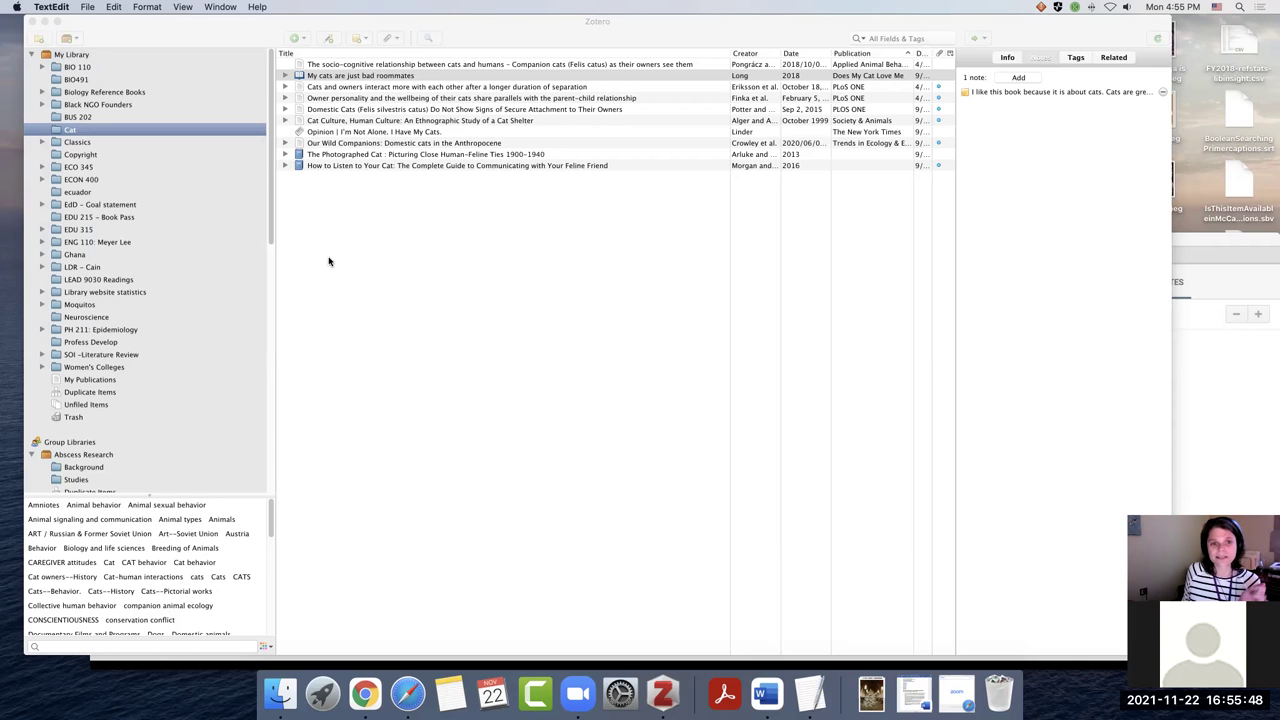
Select the 2013 book The Photographed Cat in the Cat collection to view its empty notes
left_click(349, 157)
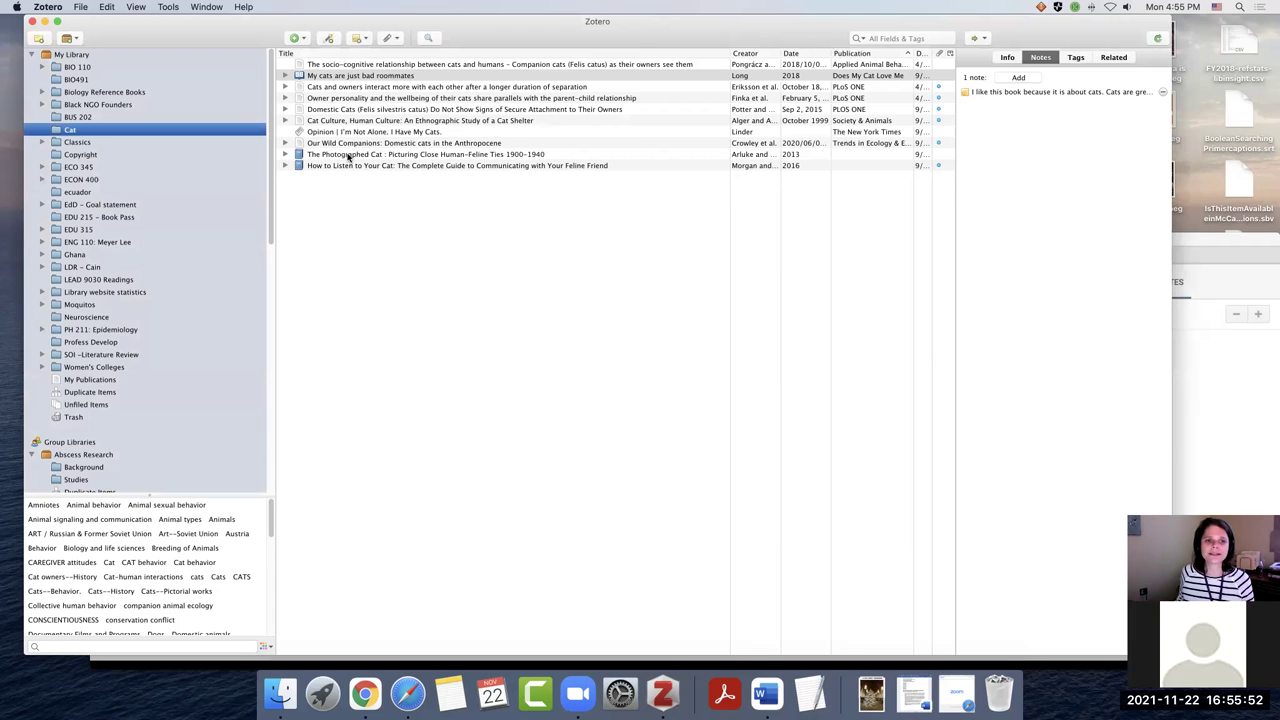
left_click(349, 155)
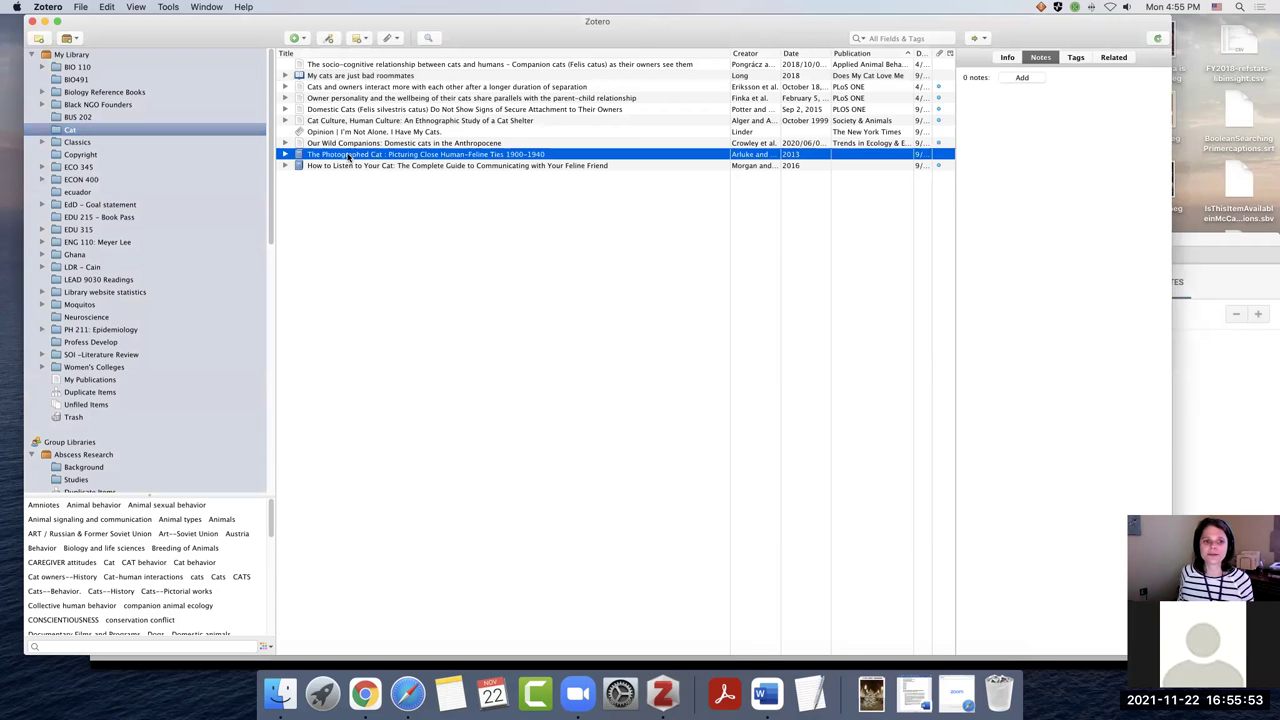
Close Zotero and return the presentation to the Zotero slide
left_click(31, 22)
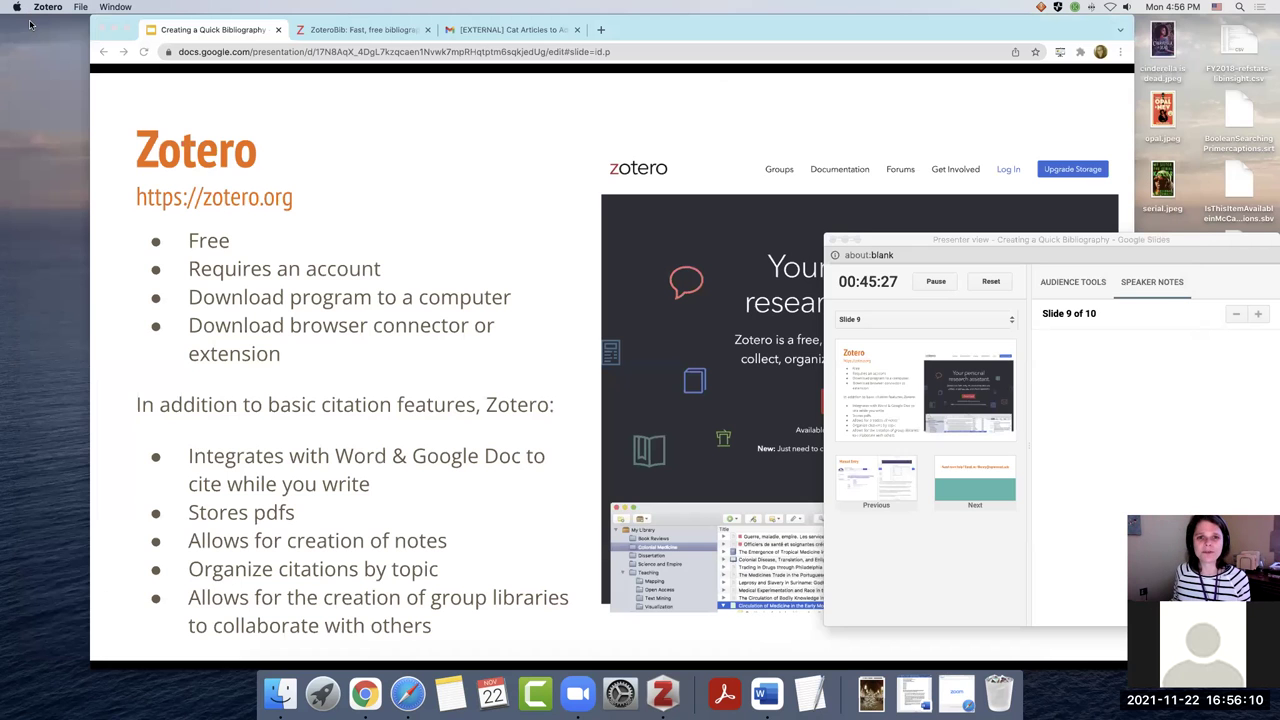
left_click(324, 230)
key("Left")
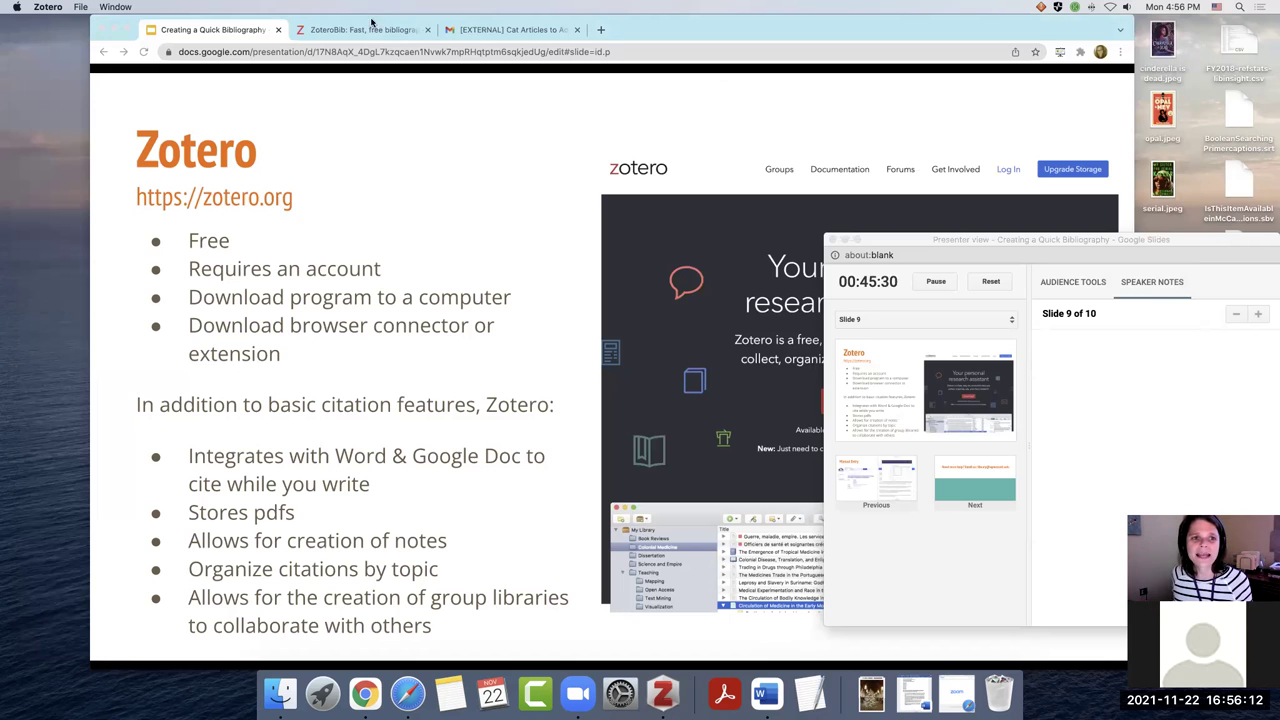
Load zotero.org in a new Chrome tab
left_click(601, 29)
left_click(601, 29)
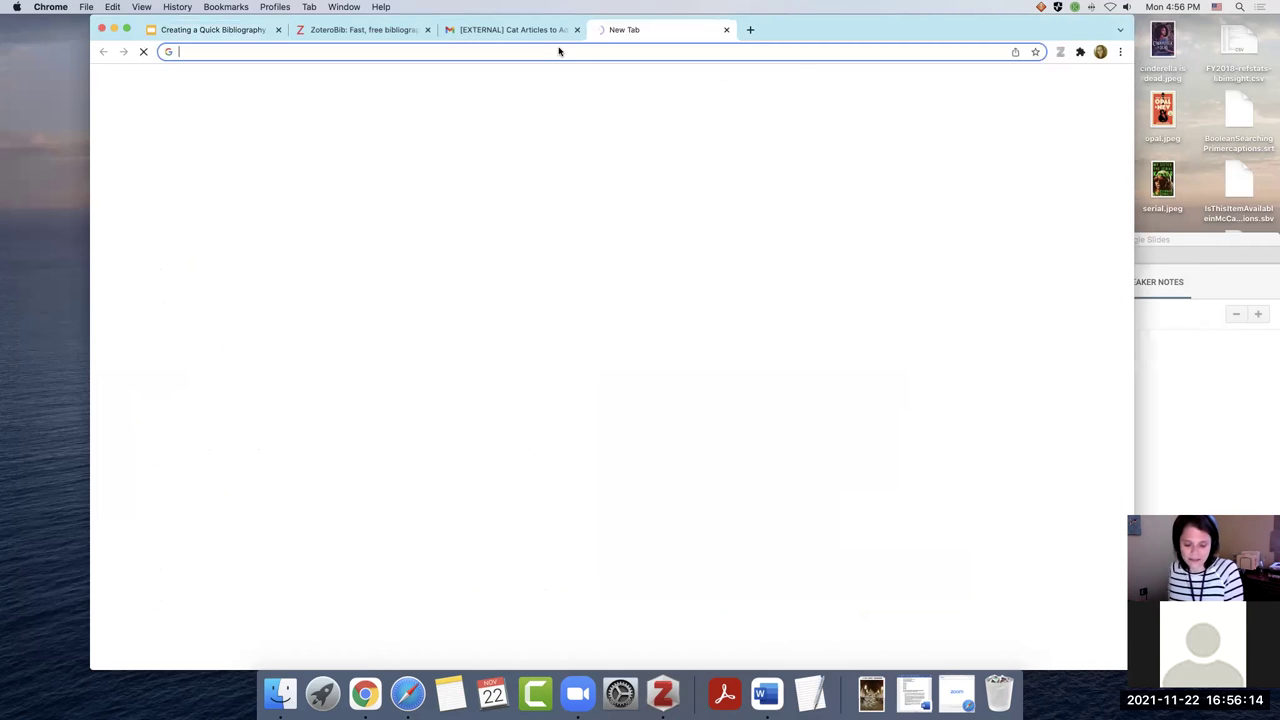
type("zo")
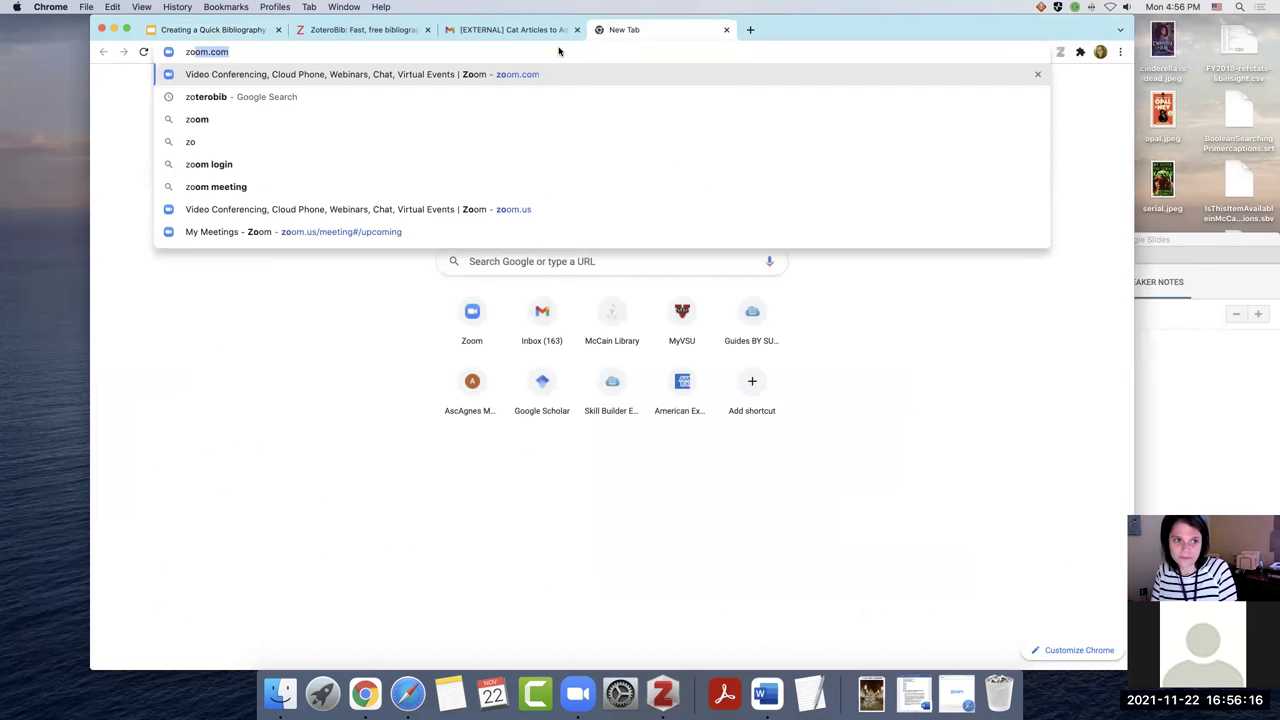
type("tero.")
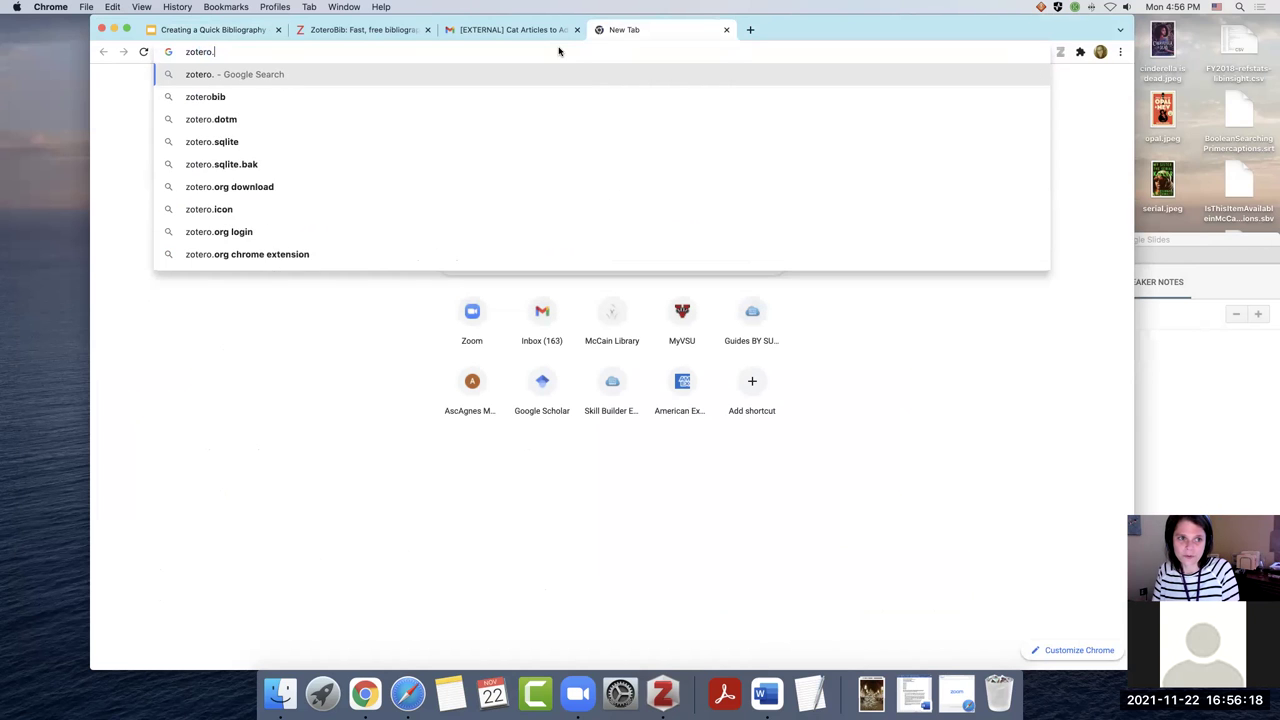
type("org")
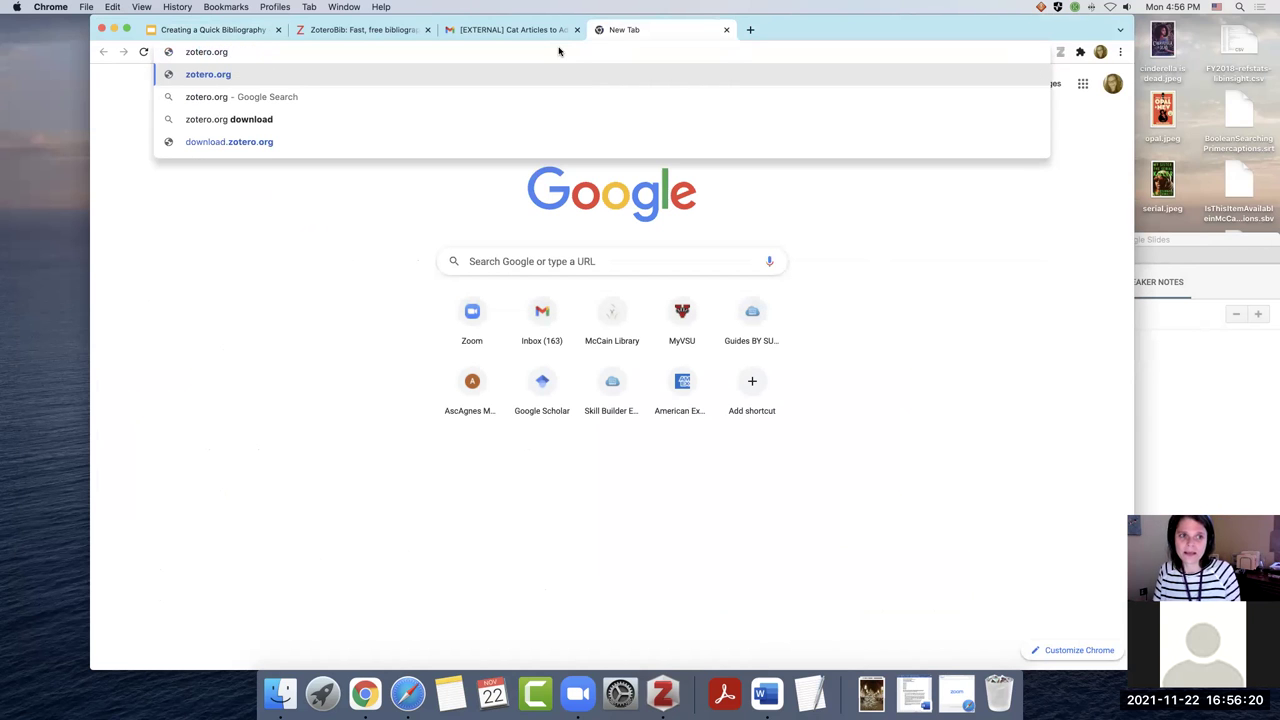
key("Return")
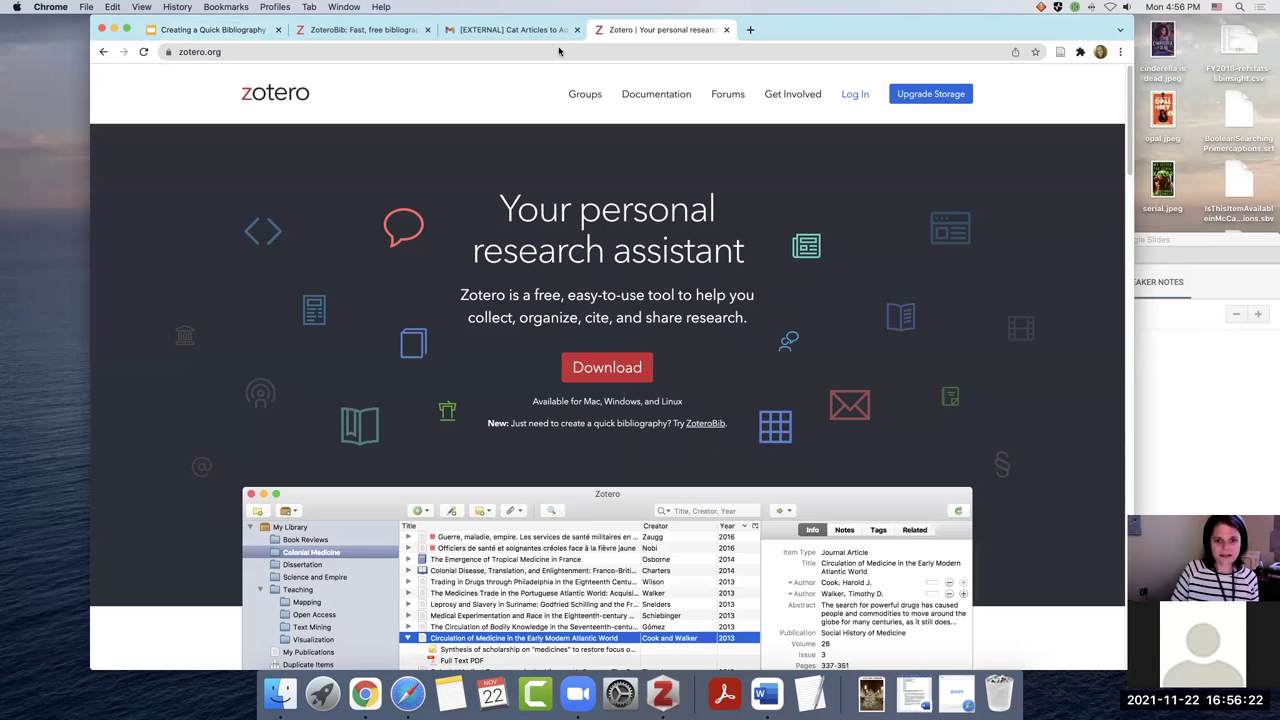
Open the zotero.org Downloads page and highlight 'Mac' in the Zotero 5.0 heading
left_click(606, 369)
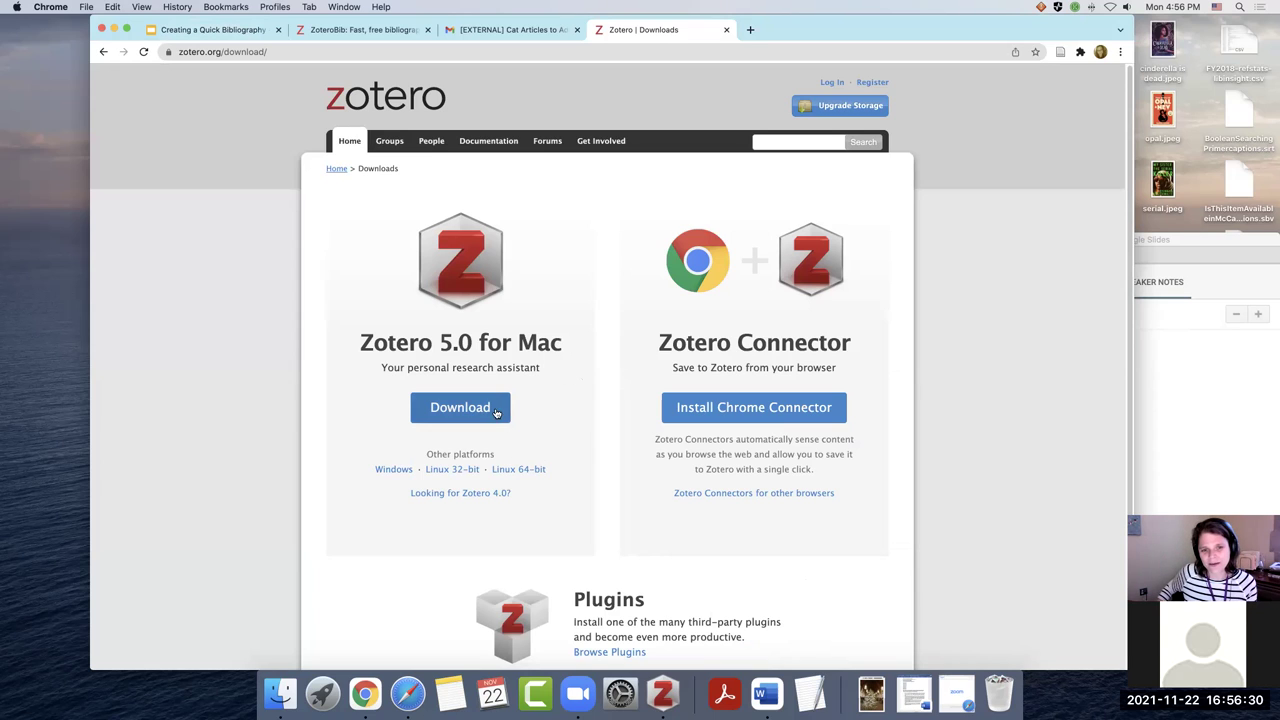
left_click_drag(520, 342, 565, 345)
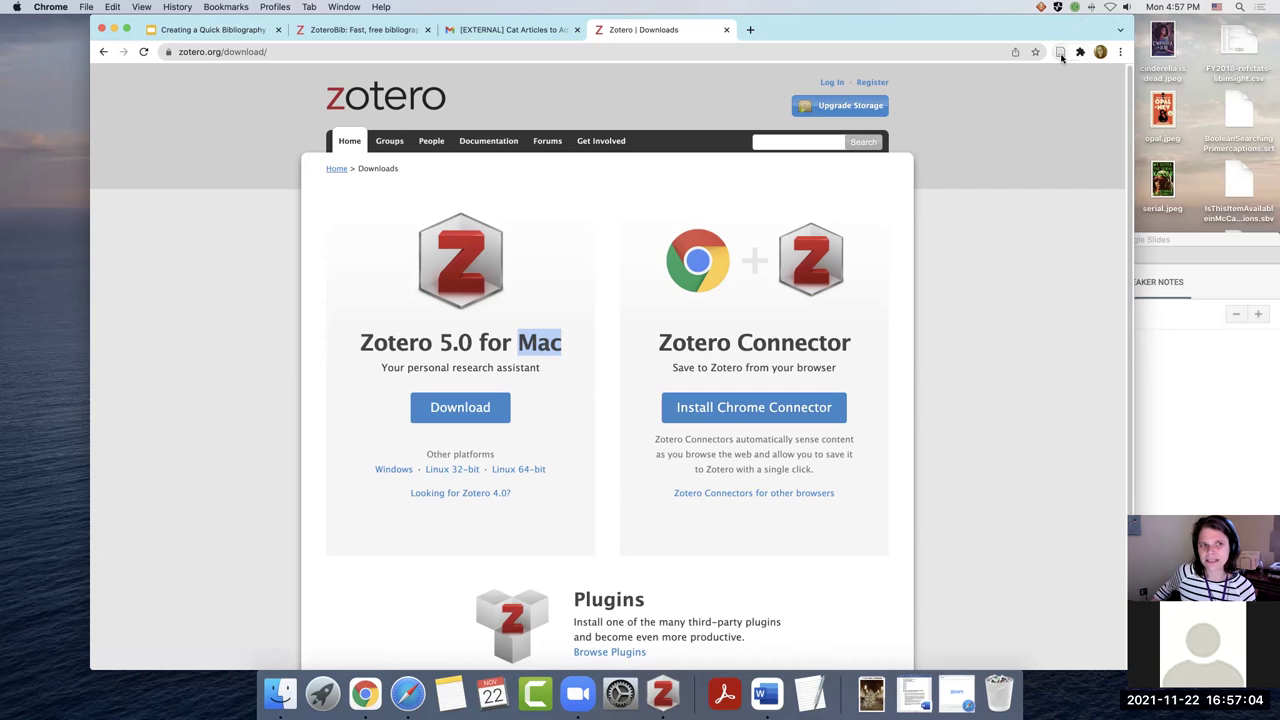
In a new tab, find Google Scholar via a web search and search it for 'cats'
left_click(751, 33)
type("goo")
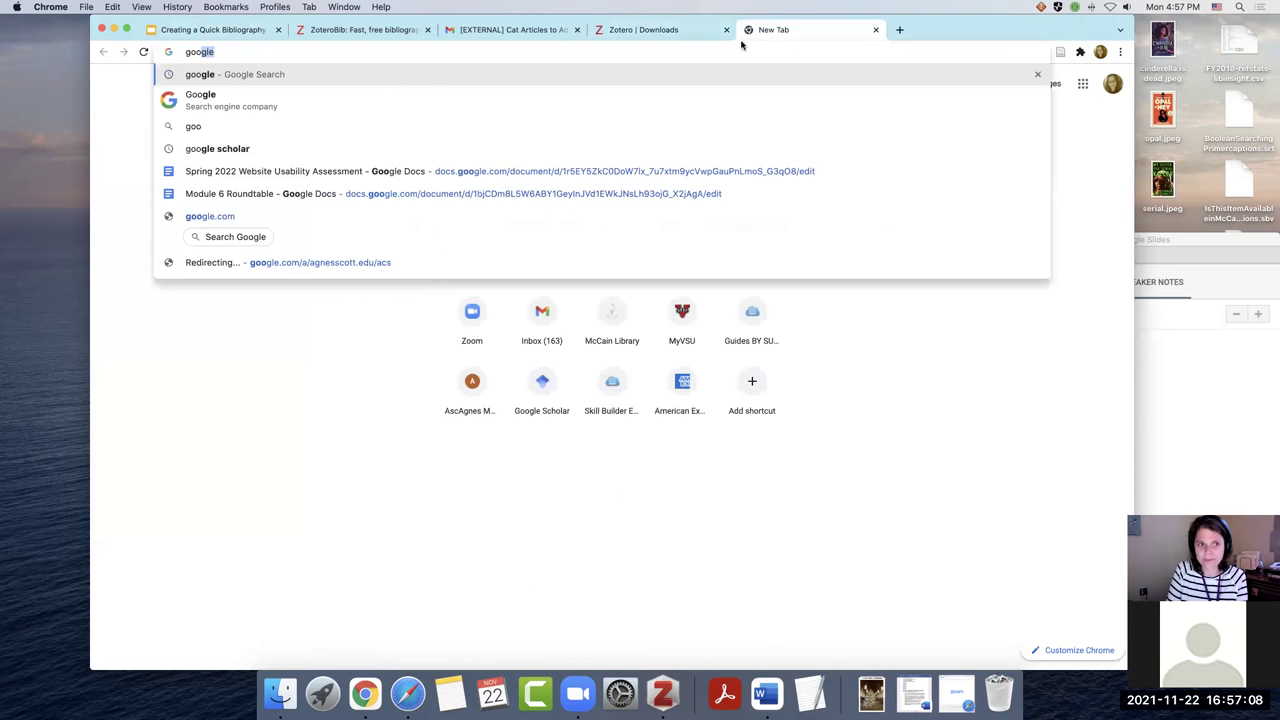
type("gle sc")
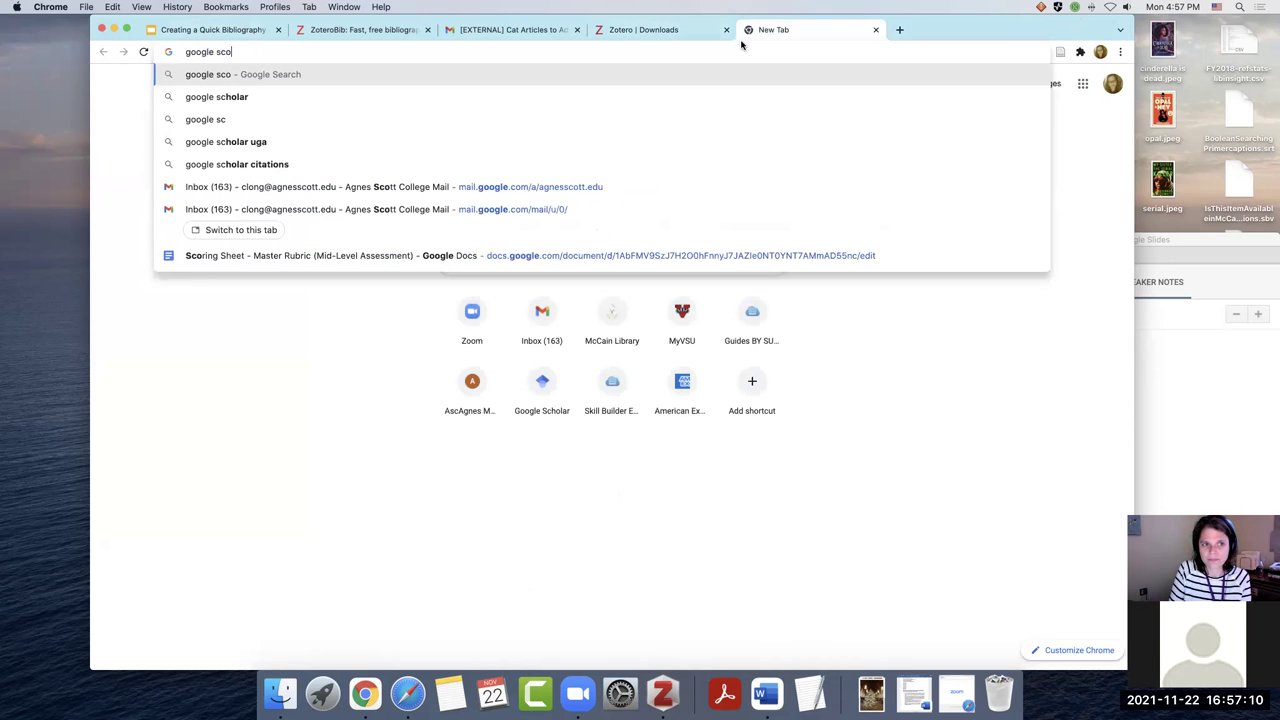
type("holar")
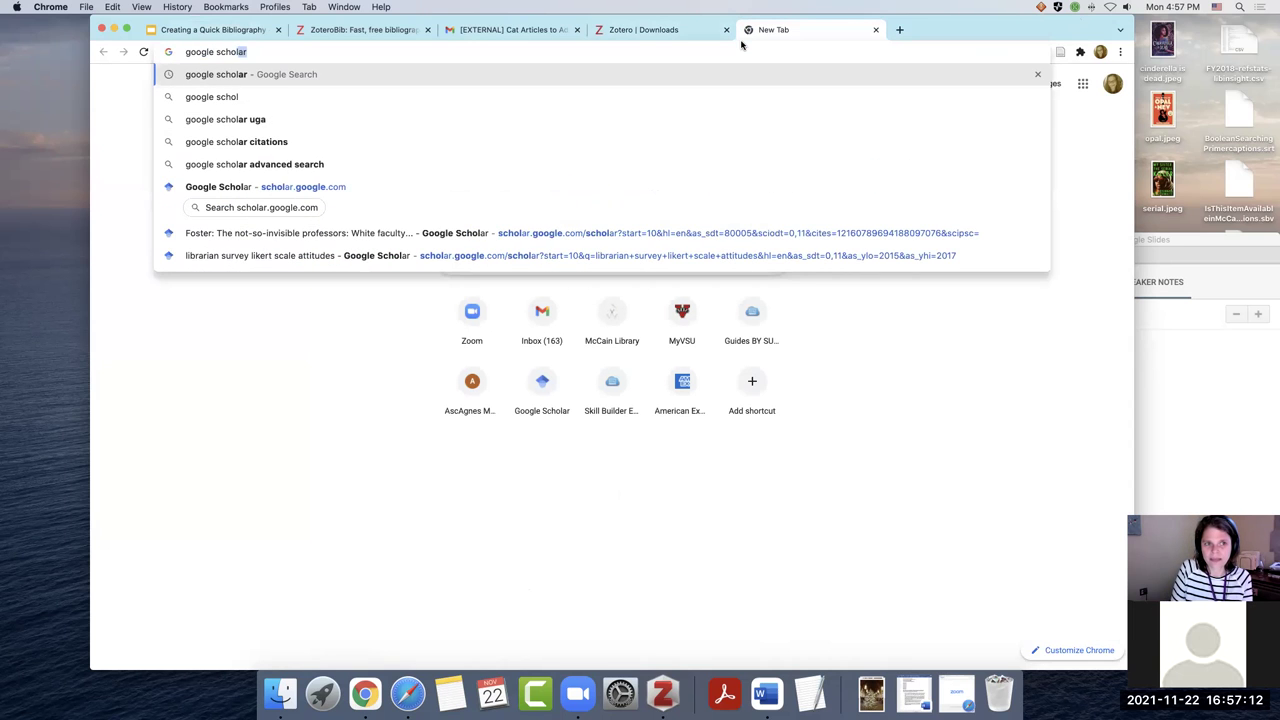
key("Return")
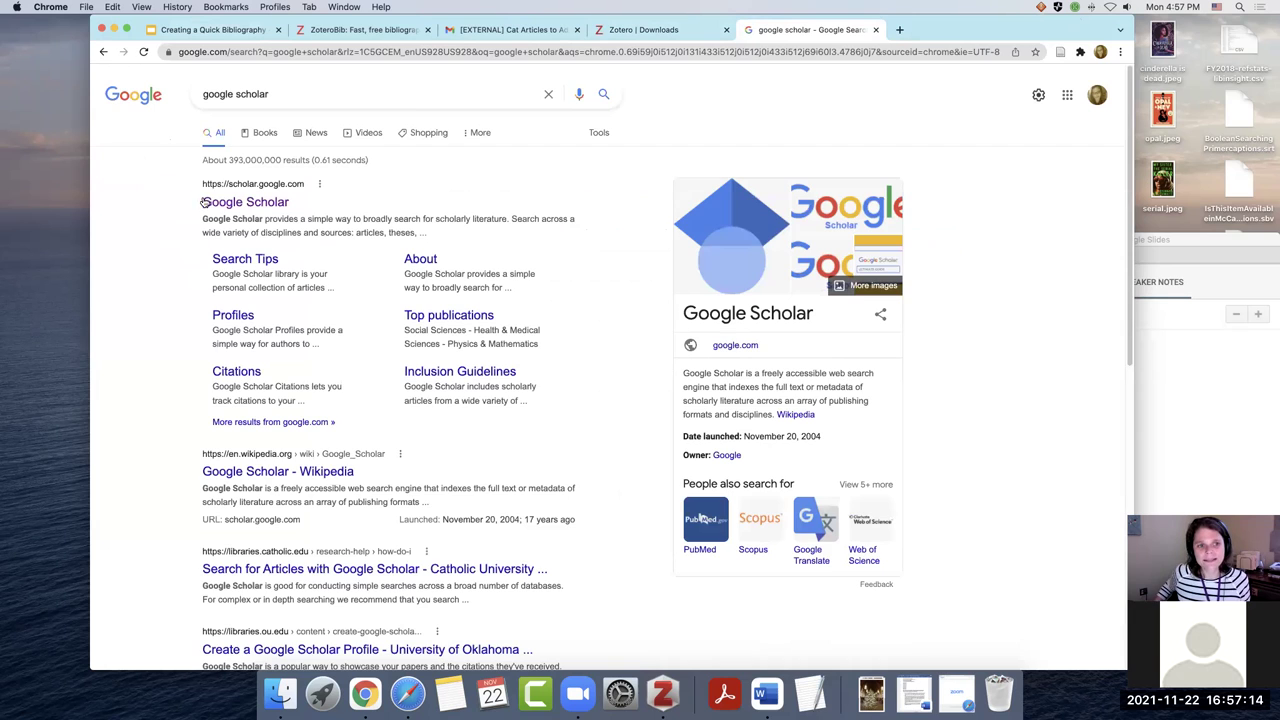
left_click(205, 202)
type("cats")
key("Return")
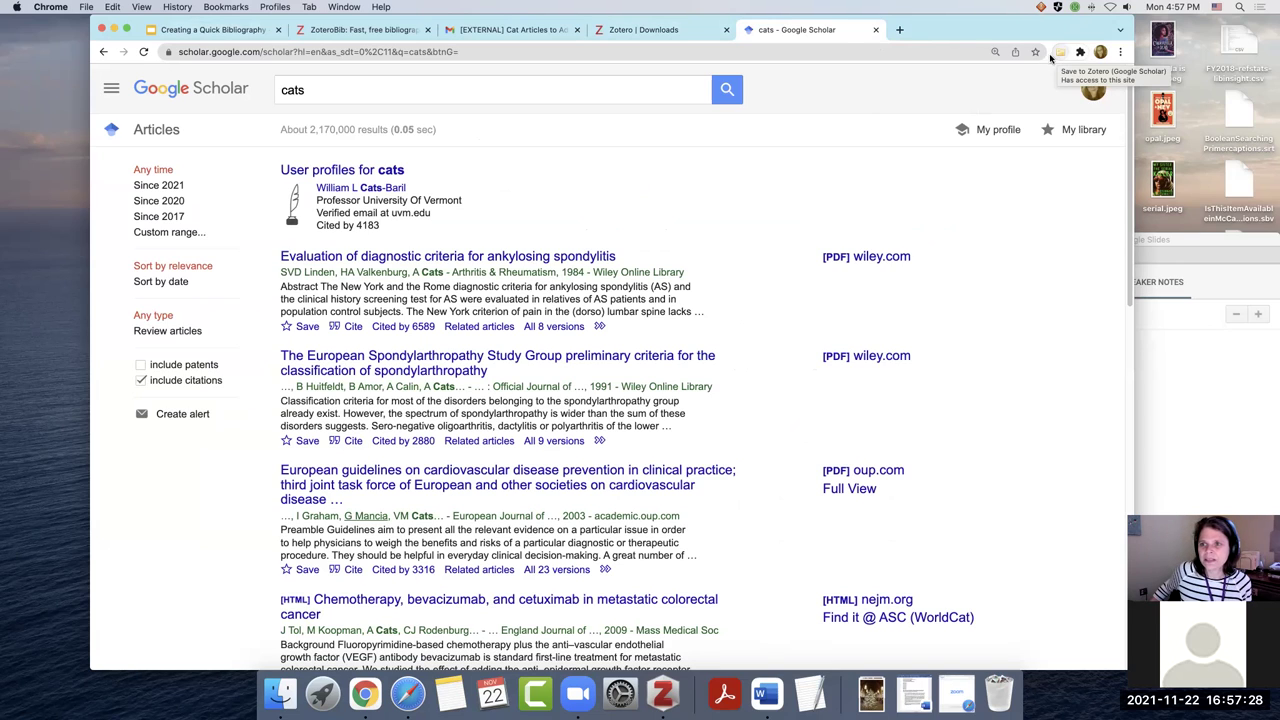
Check Zotero, then open and cancel the Zotero Connector list for the 'cats' results
left_click(664, 695)
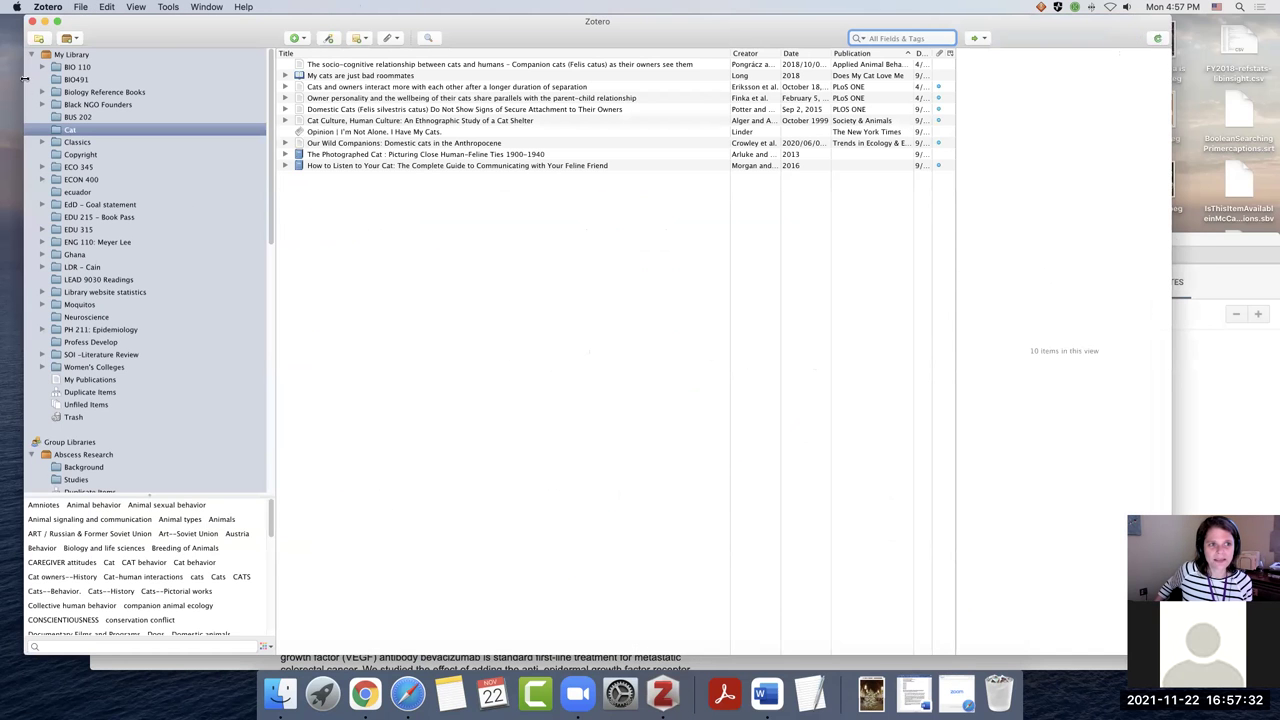
left_click(45, 21)
left_click(1061, 52)
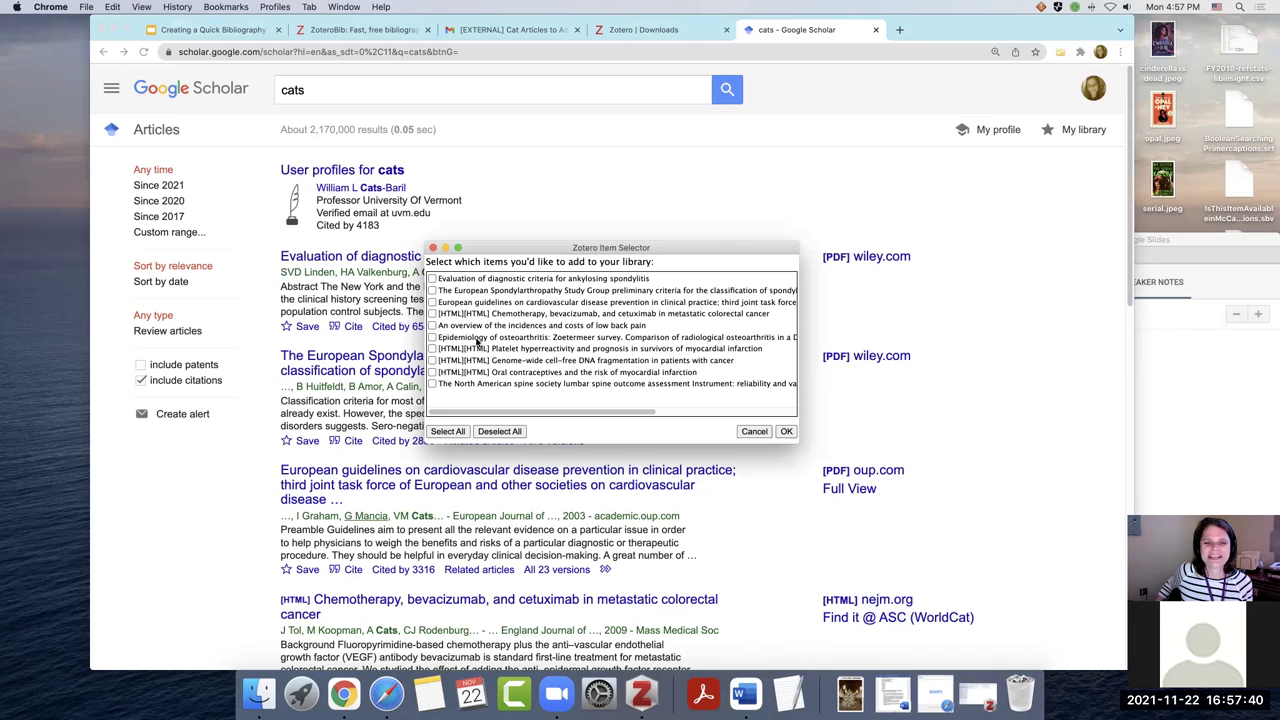
left_click(758, 433)
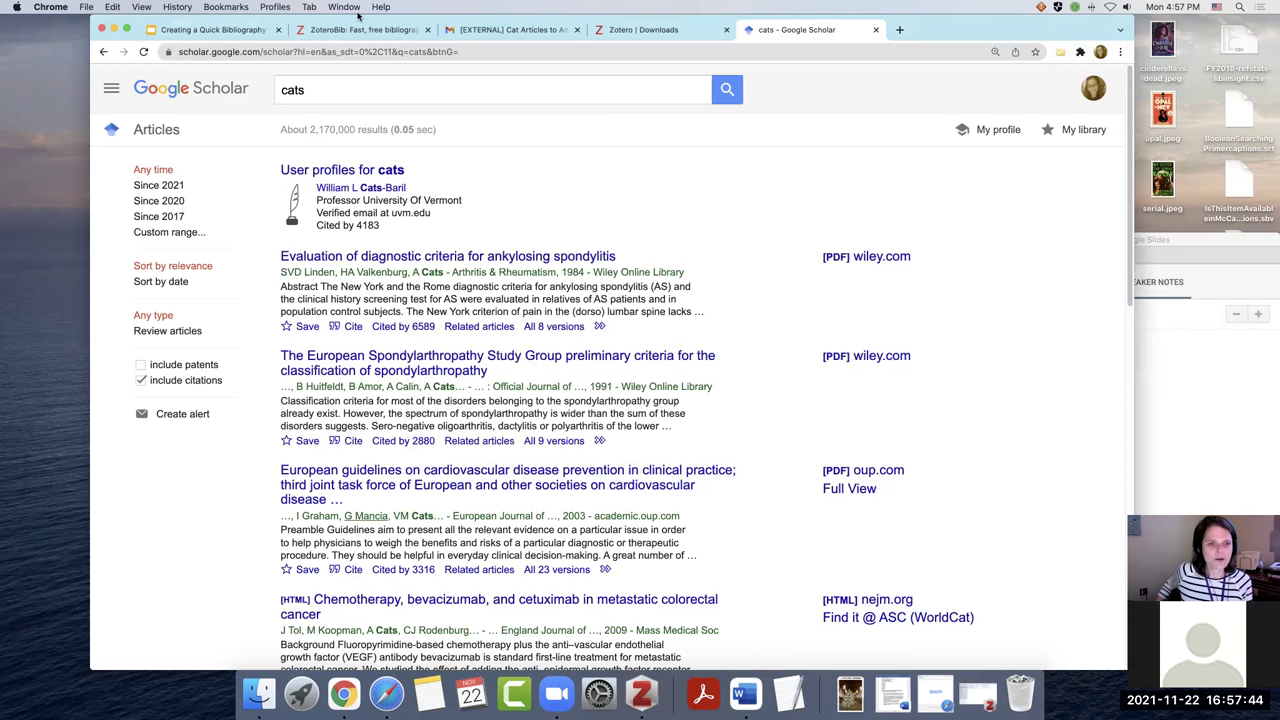
Change the Google Scholar search to 'cats feral'
left_click(376, 88)
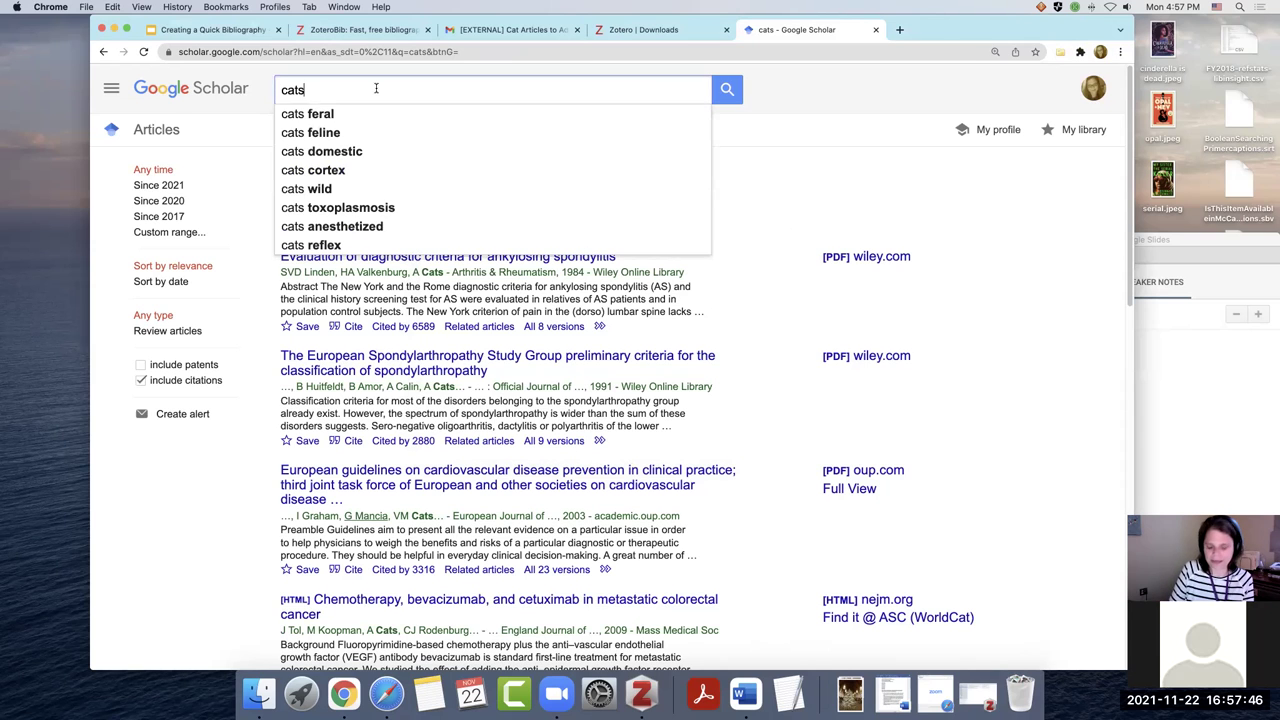
key("Down")
key("Return")
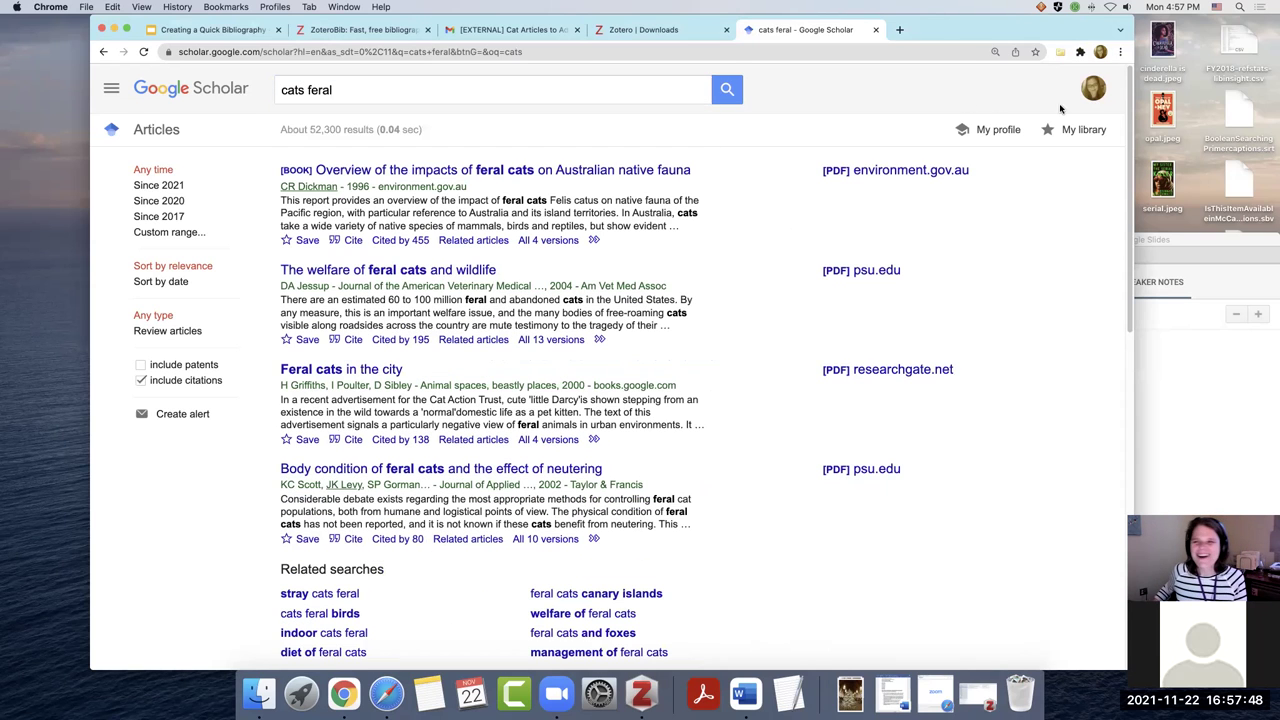
Save The welfare of feral cats and wildlife and Feral cats in the city to Cat with the Connector
left_click(1060, 51)
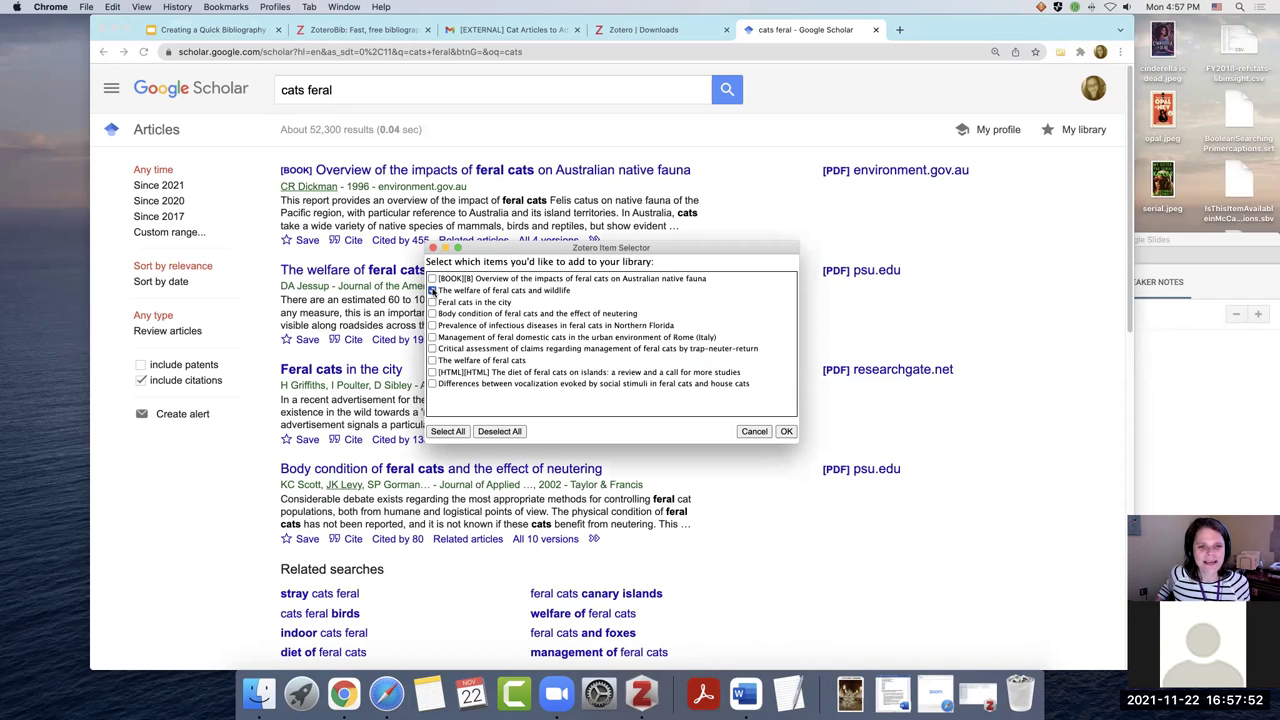
left_click(432, 290)
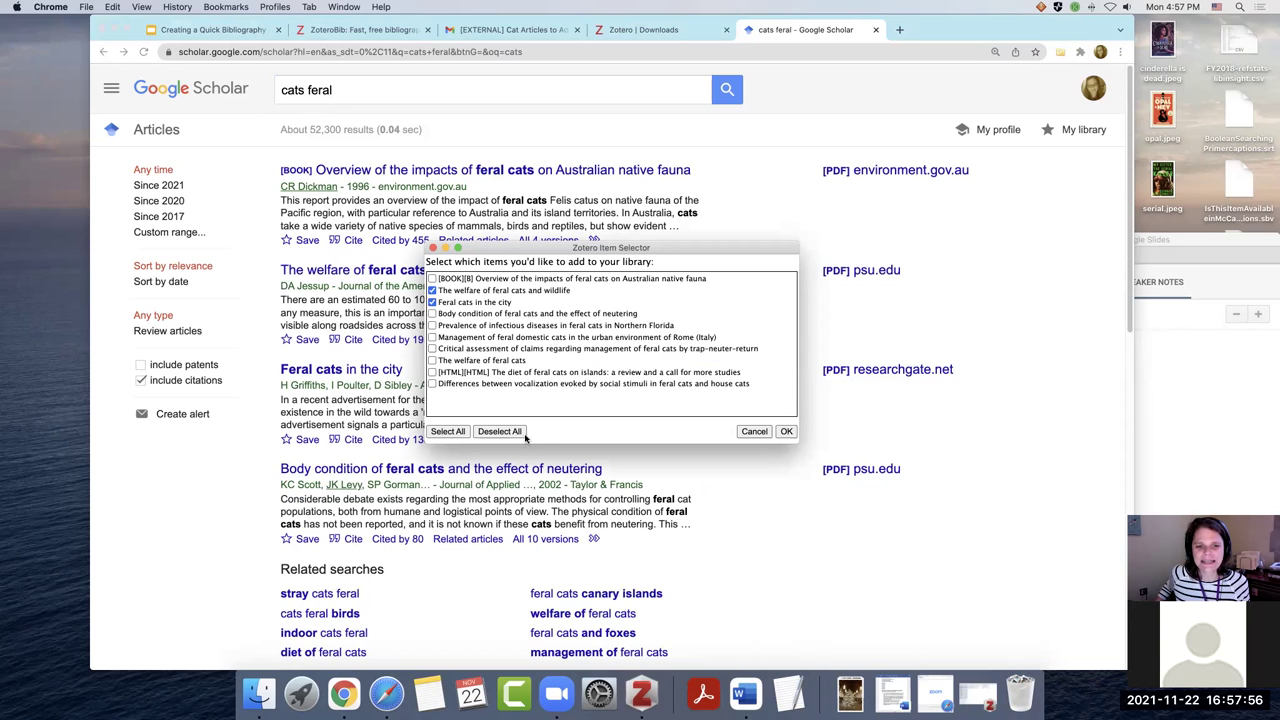
left_click(786, 431)
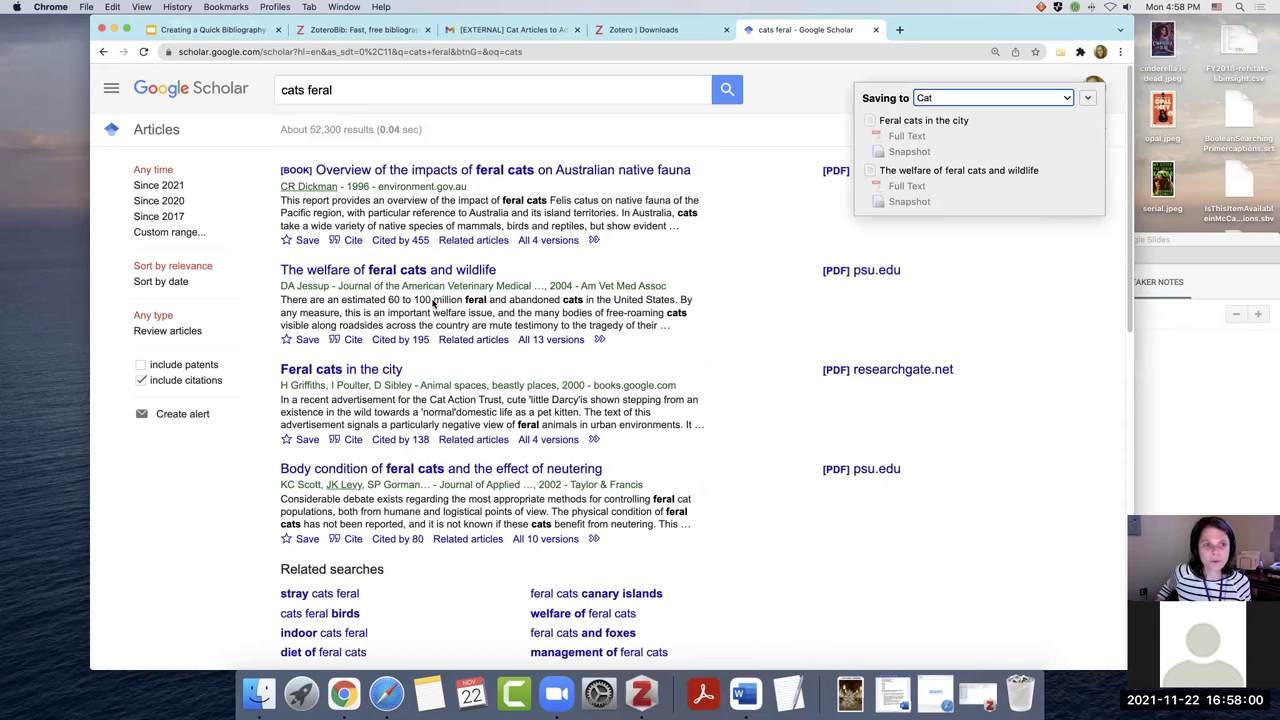
left_click(642, 695)
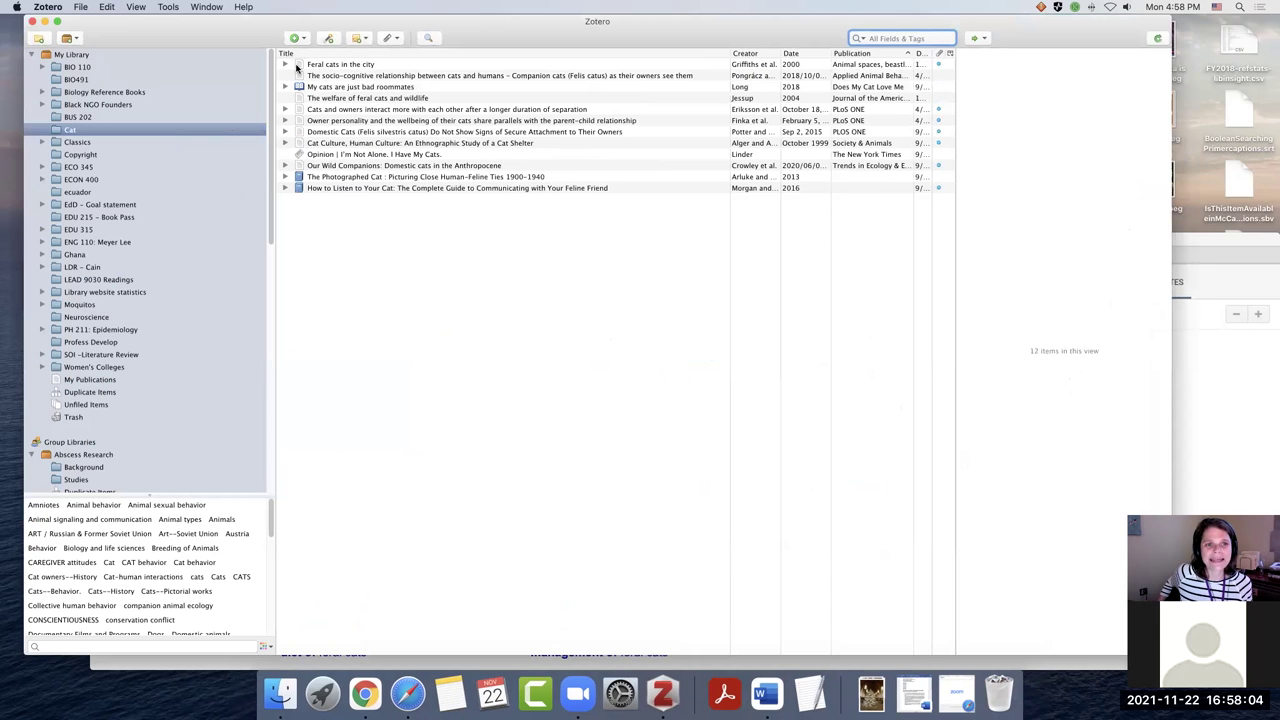
Expand and collapse Feral cats in the city to check its attachments, then minimize Zotero
left_click(284, 65)
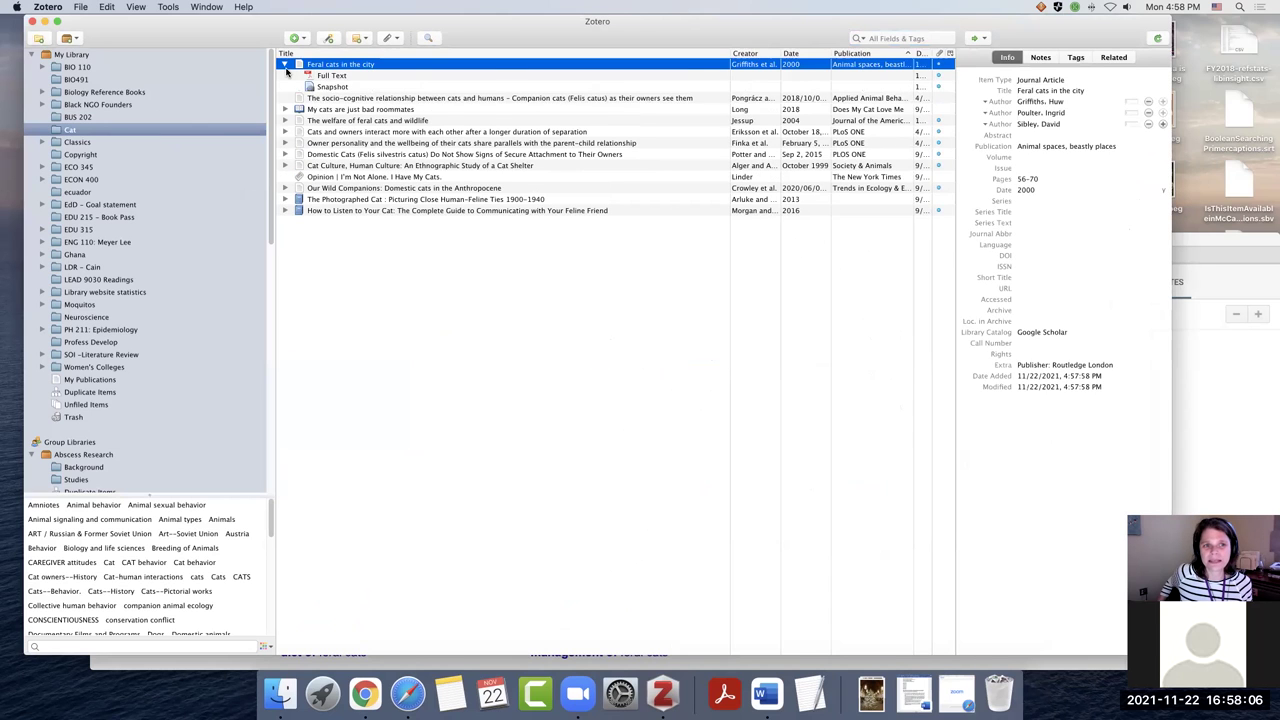
left_click(285, 65)
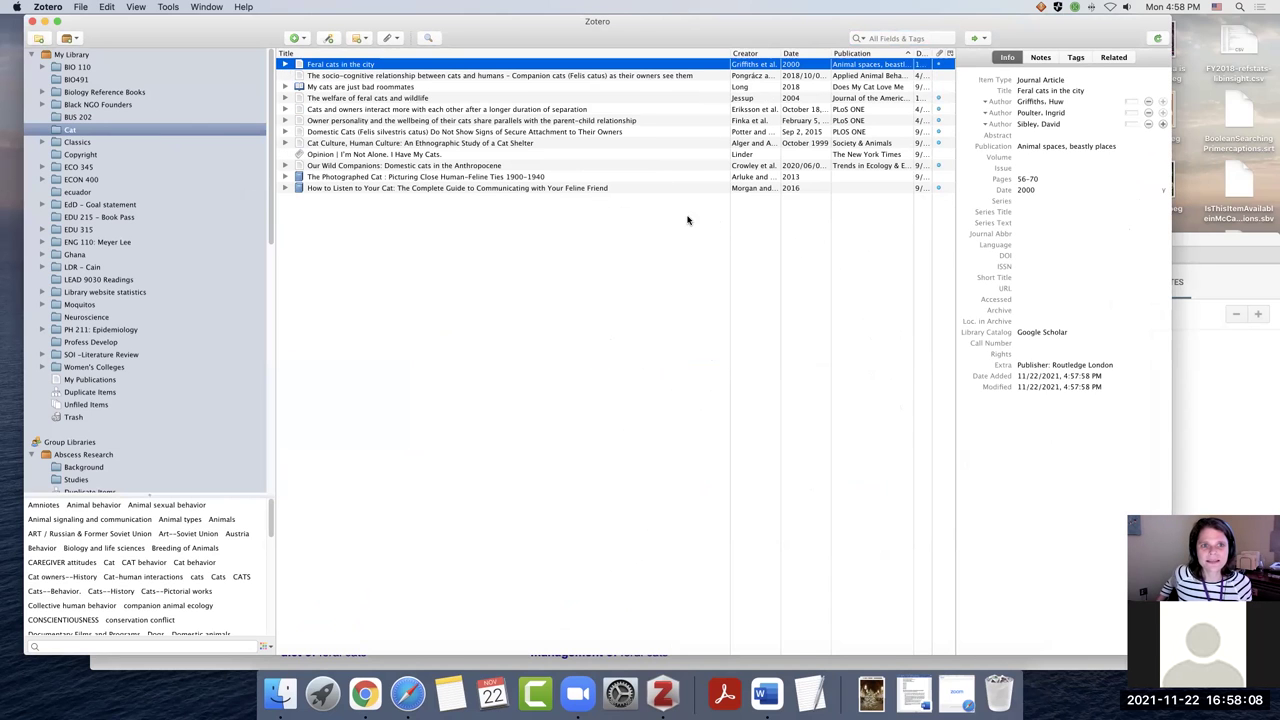
left_click(44, 22)
Go to YouTube and search for 'cats'
left_click(530, 53)
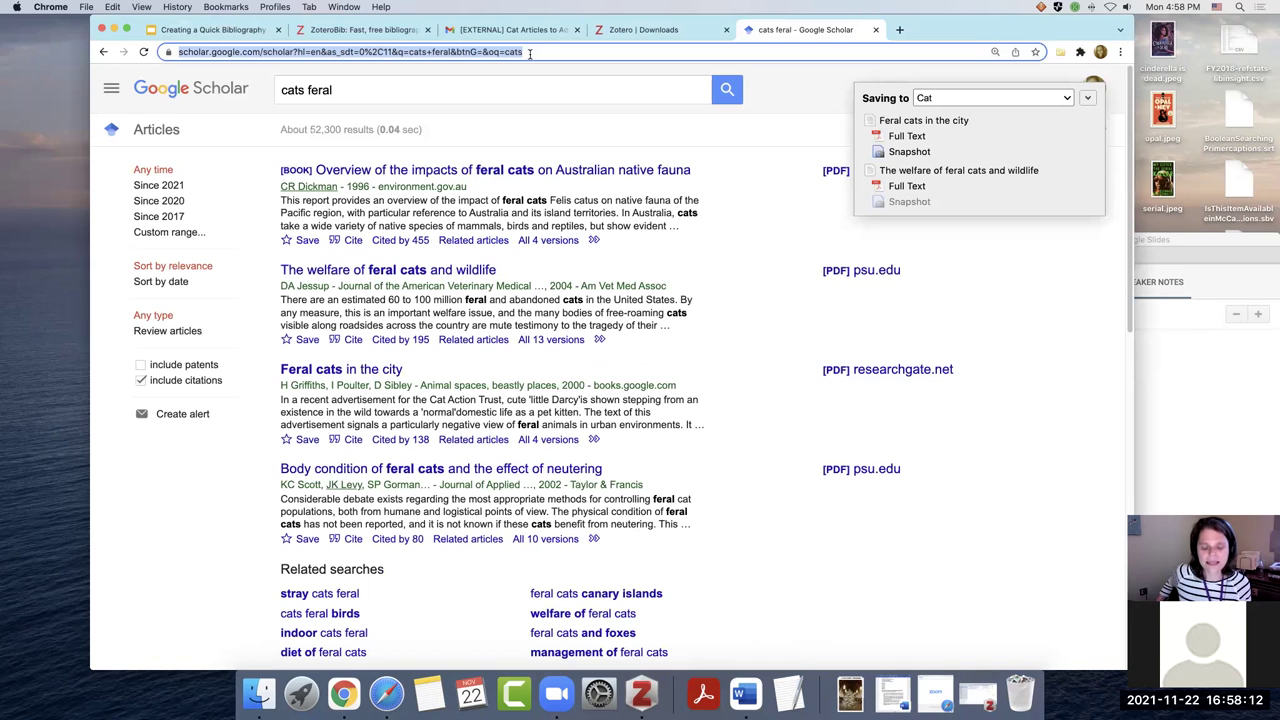
type("youtube.com")
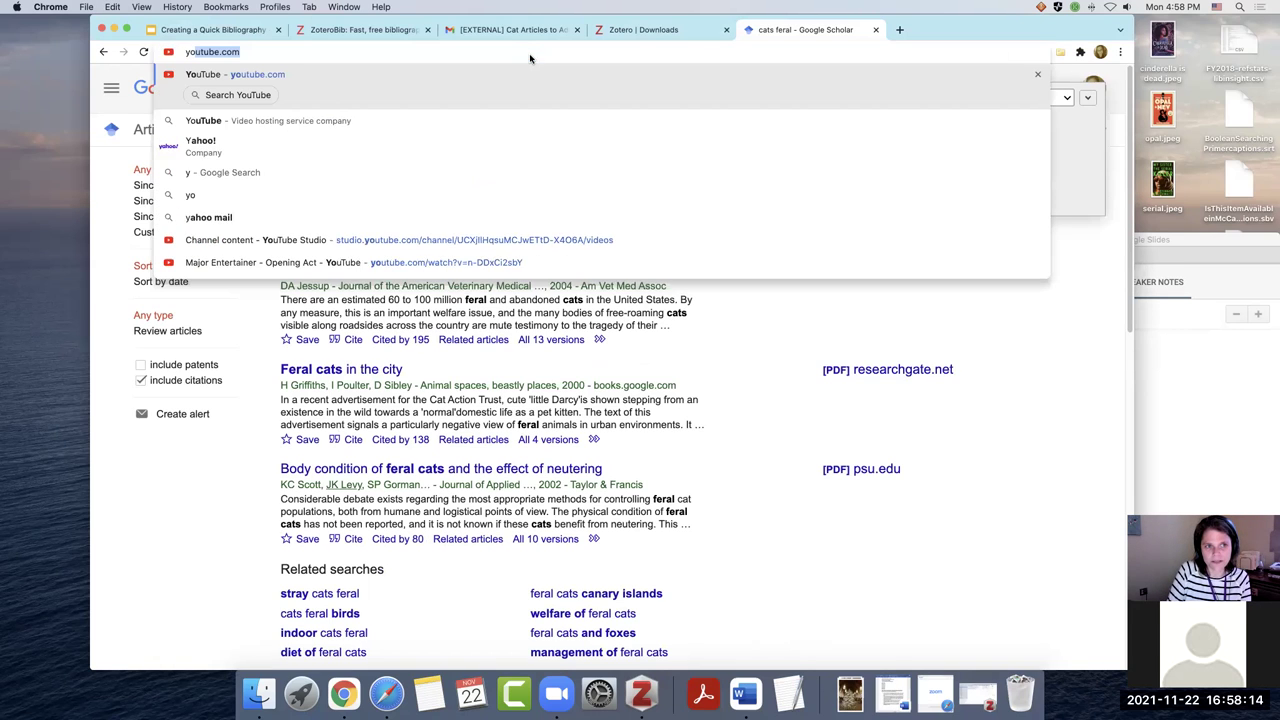
key("Return")
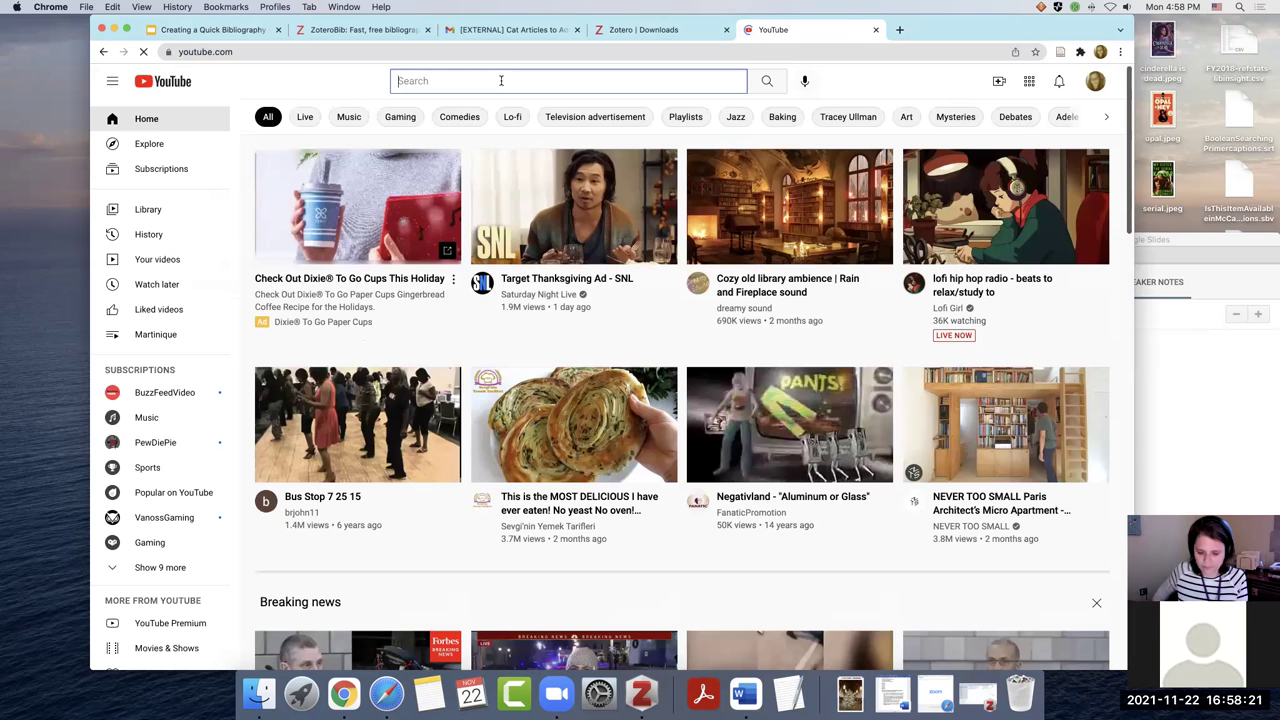
left_click(500, 80)
type("cats")
key("Return")
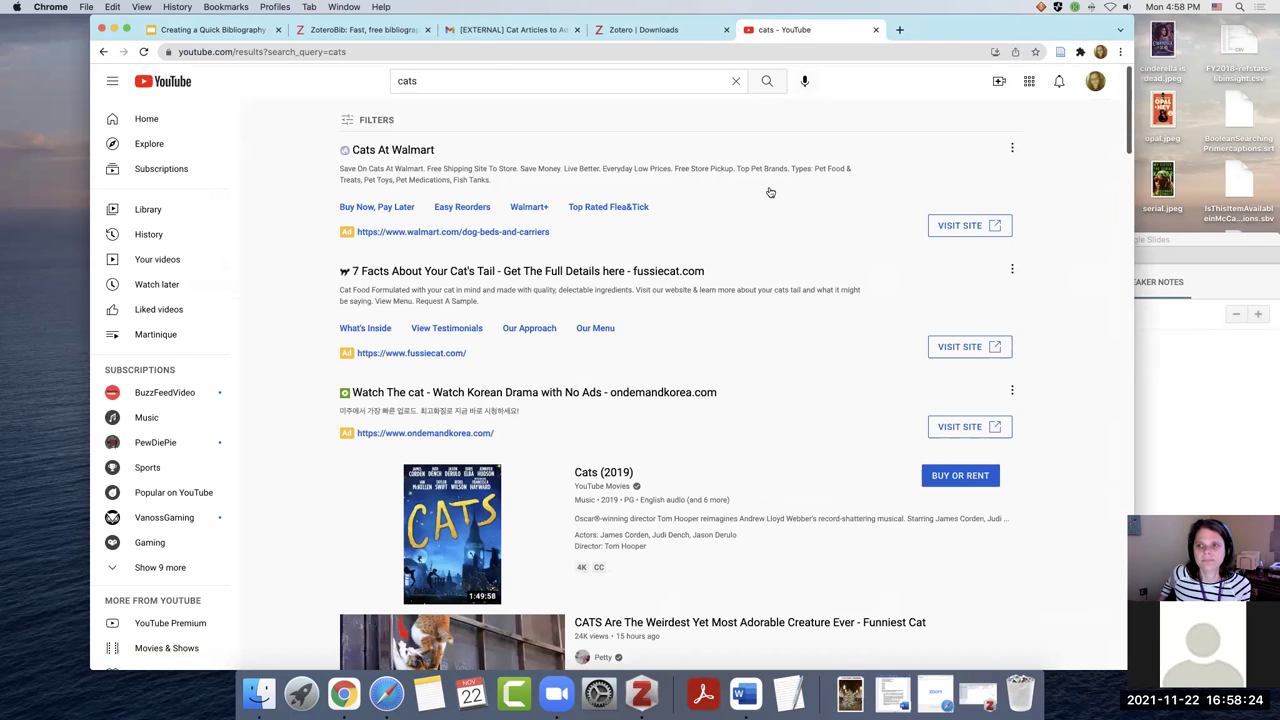
Open the Funny Cats – Don't Try To Stop Laughing video from the results
scroll(871, 180, "down", 5)
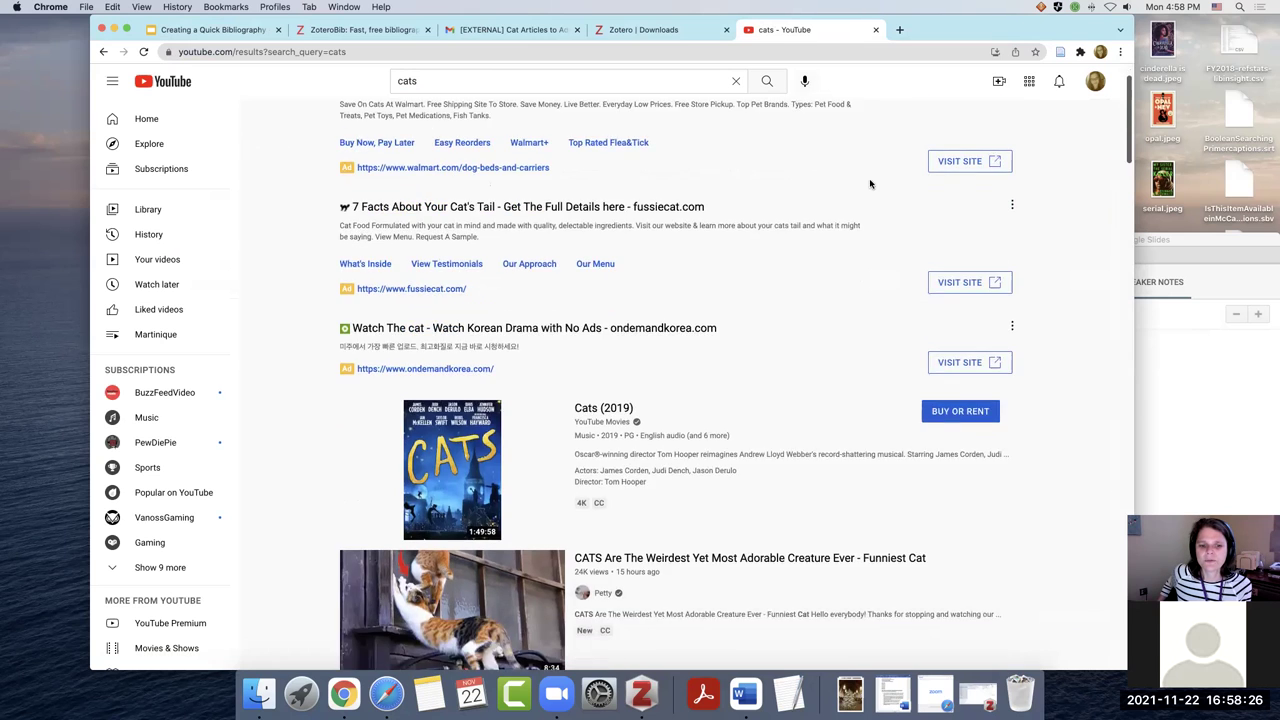
scroll(869, 178, "down", 1)
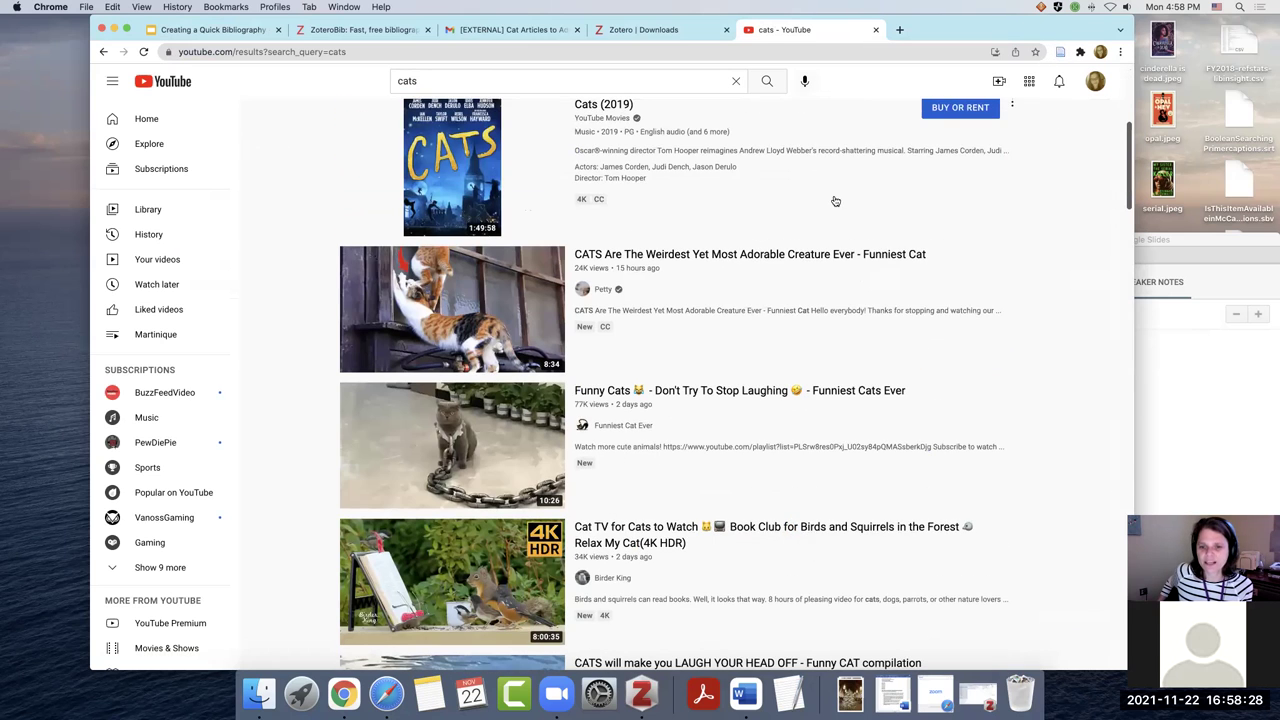
scroll(834, 200, "down", 1)
scroll(780, 250, "down", 3)
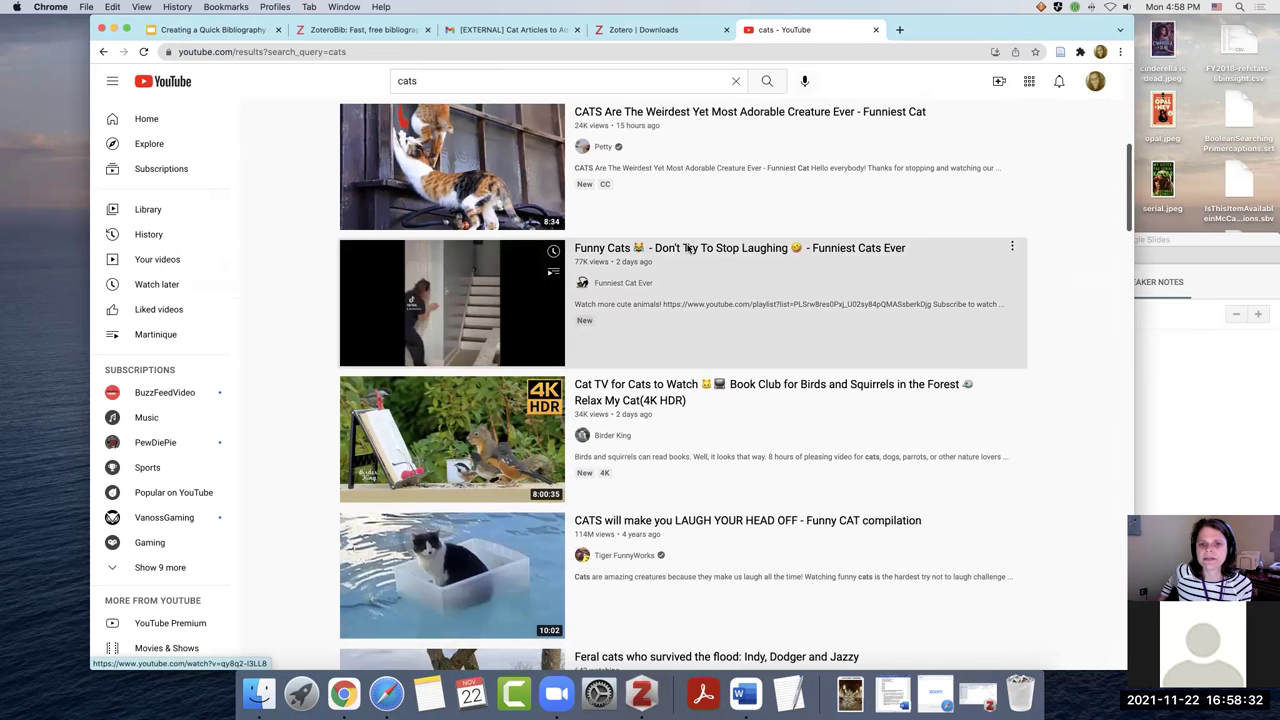
left_click(688, 248)
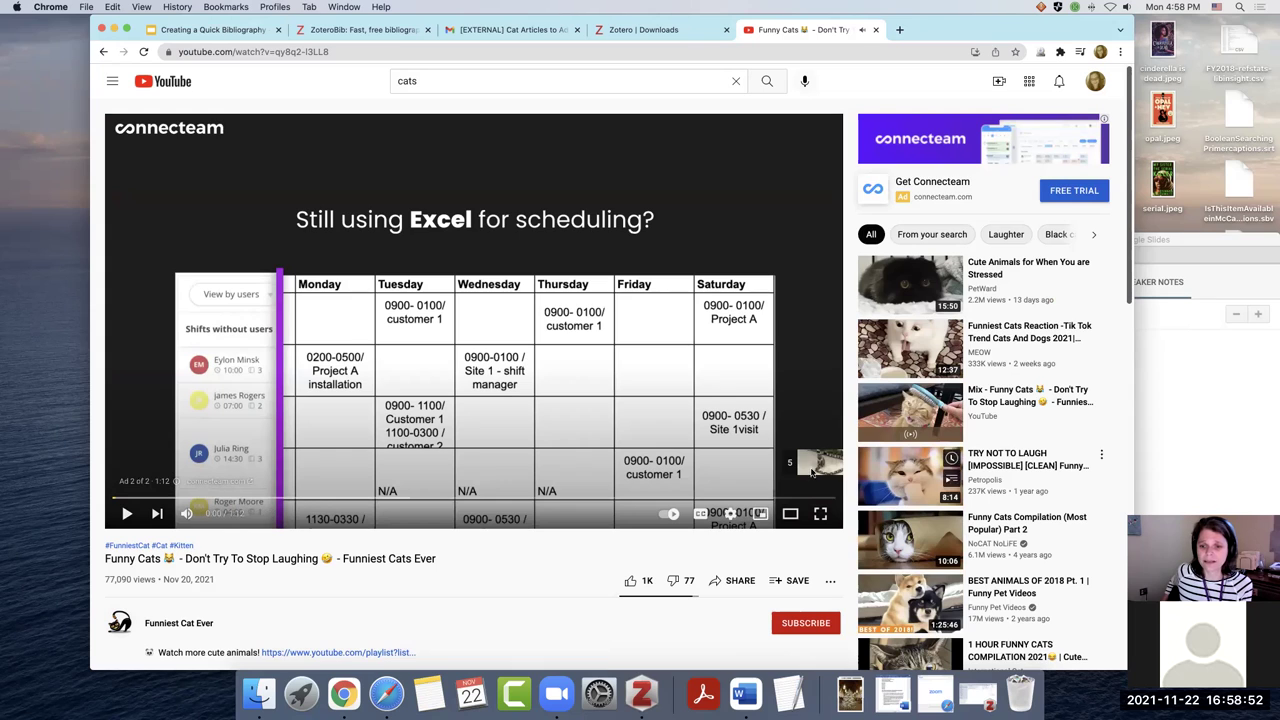
Skip the YouTube ad and pause the Funny Cats video at 0:02
left_click(128, 514)
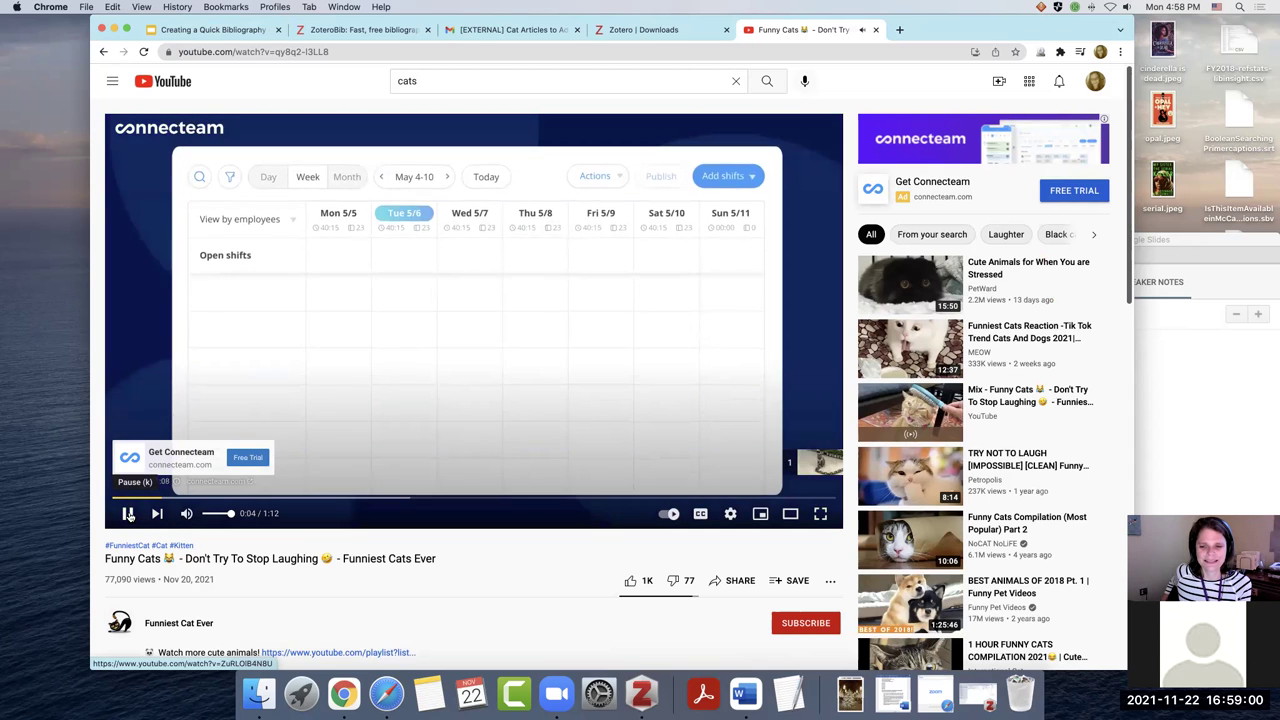
left_click(128, 514)
left_click(816, 462)
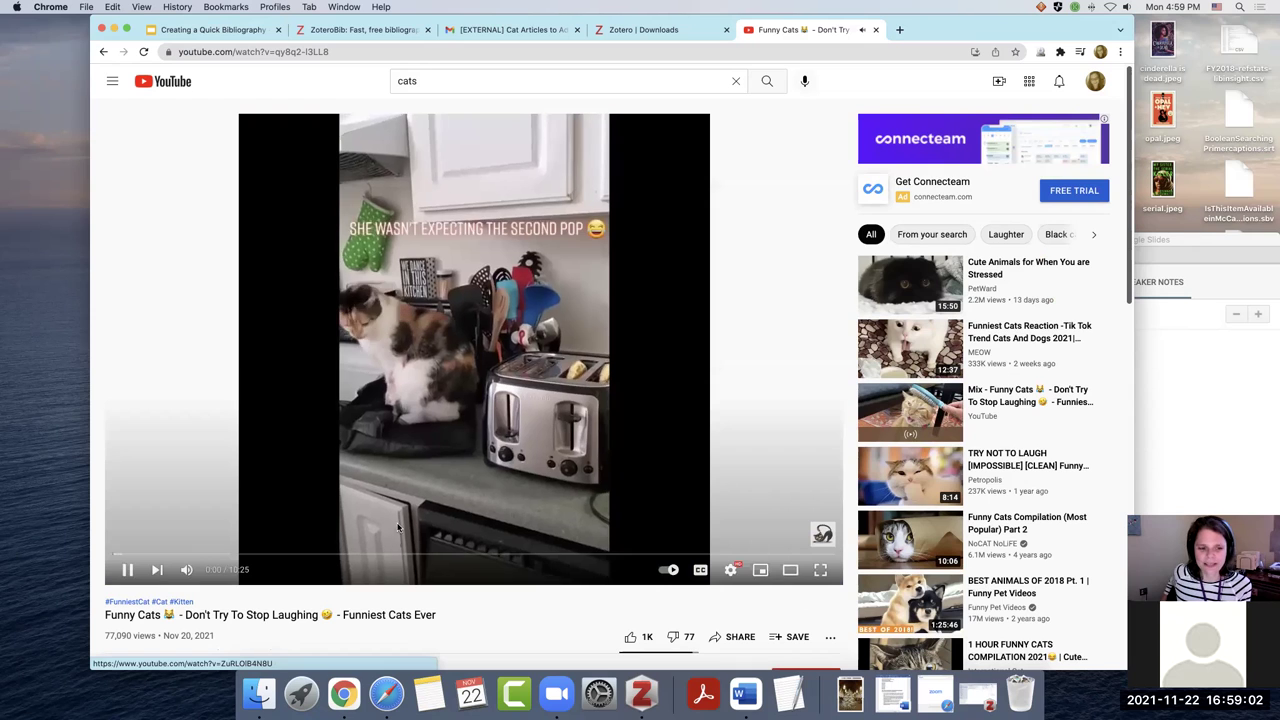
left_click(128, 570)
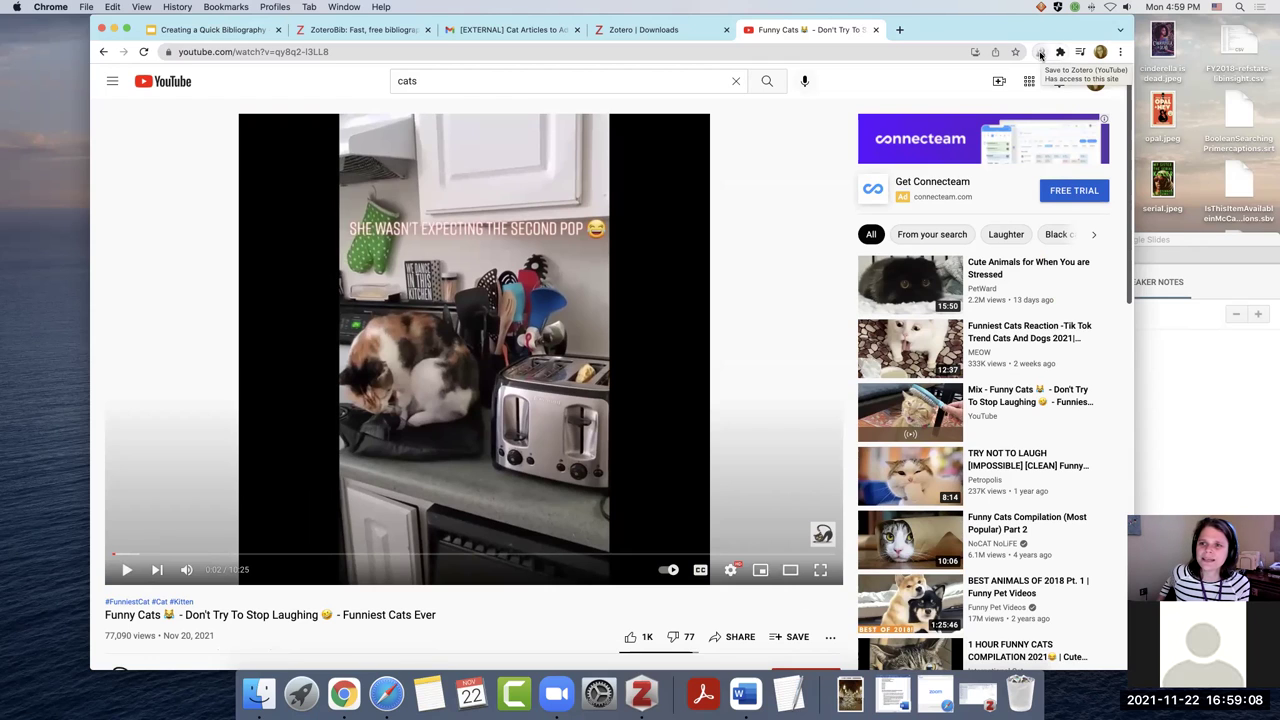
Save the Funny Cats video to the Cat collection with Zotero Connector and find it in Zotero
left_click(1040, 53)
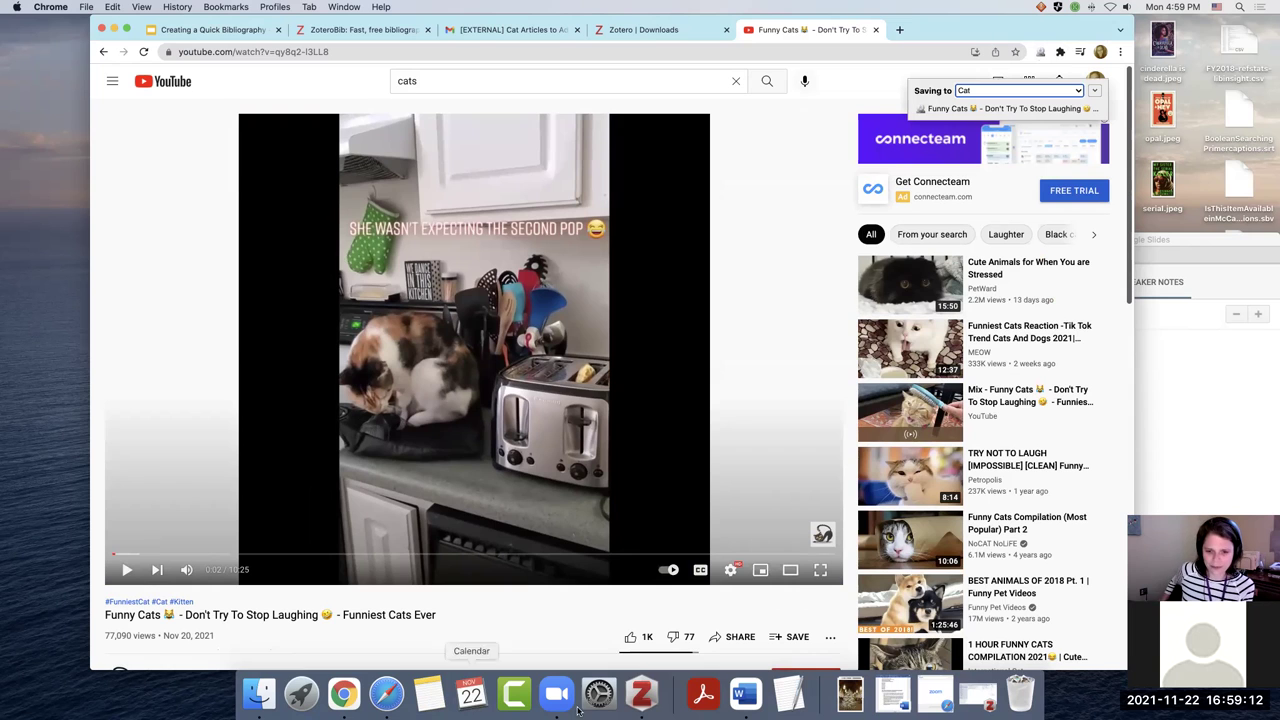
left_click(641, 693)
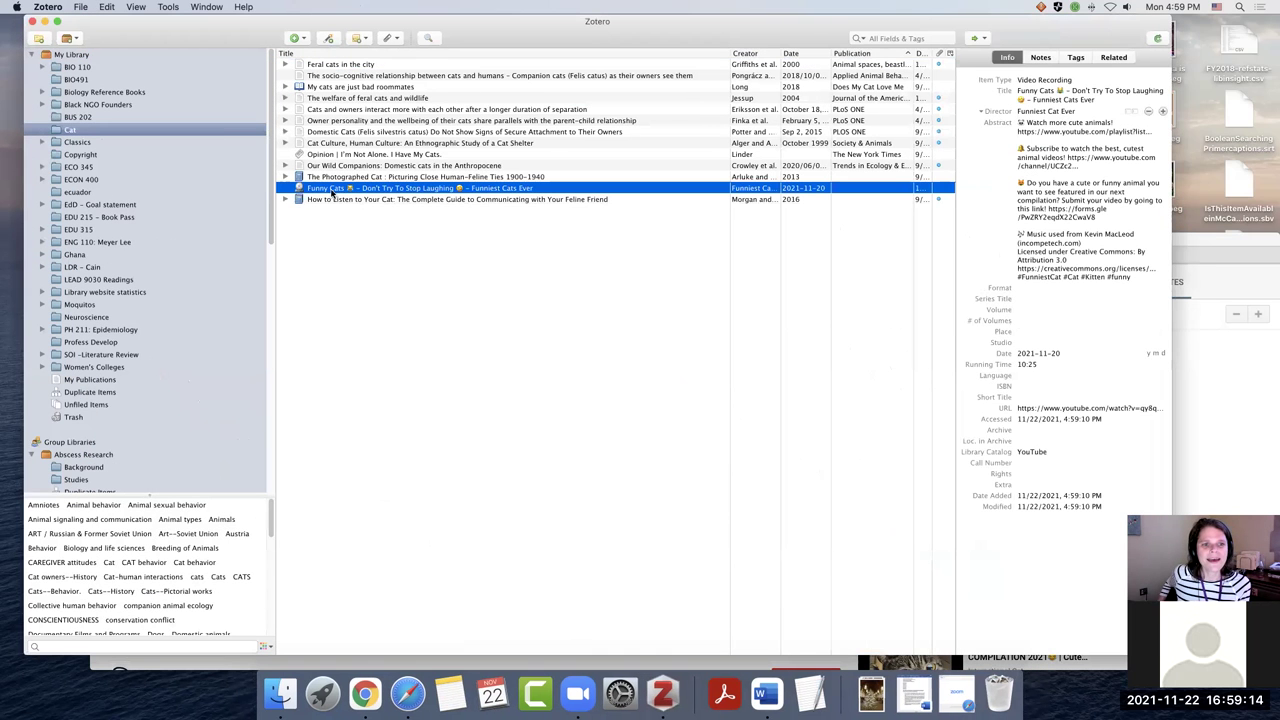
right_click(323, 190)
left_click(315, 190)
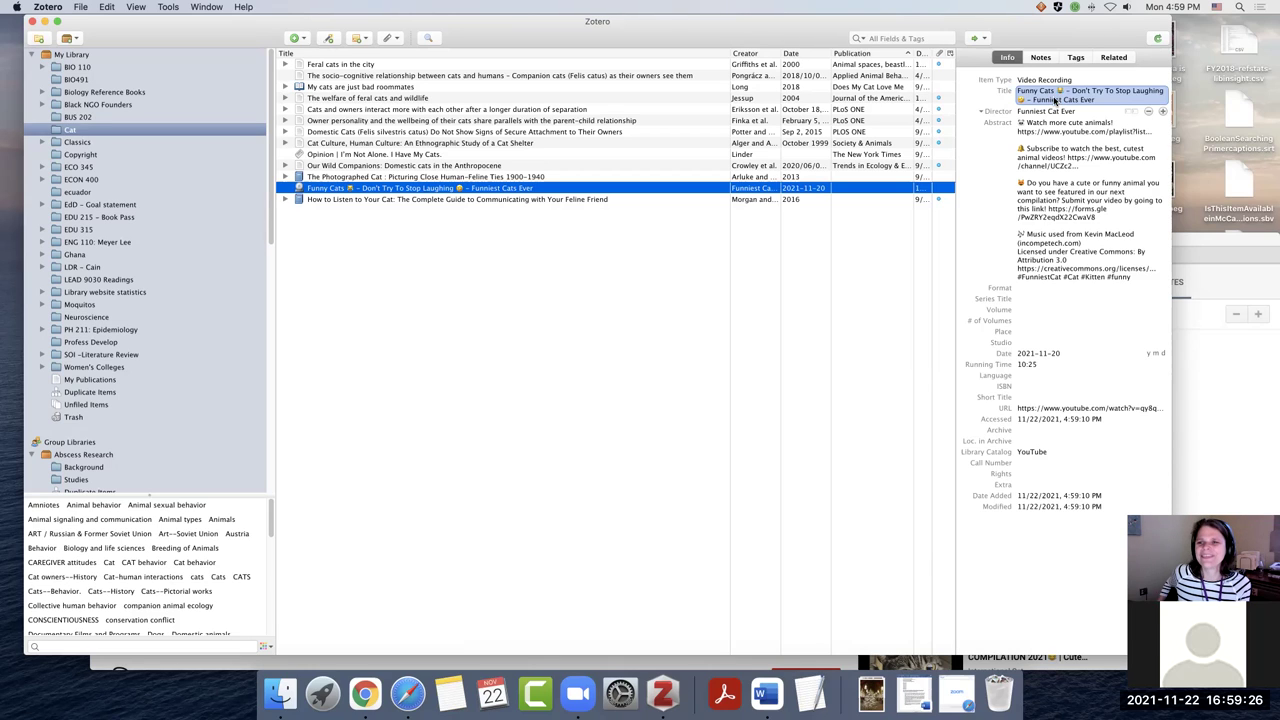
Review the saved Director 'Funniest Cat Ever', abstract and video URL, then move Zotero left
left_click(1050, 111)
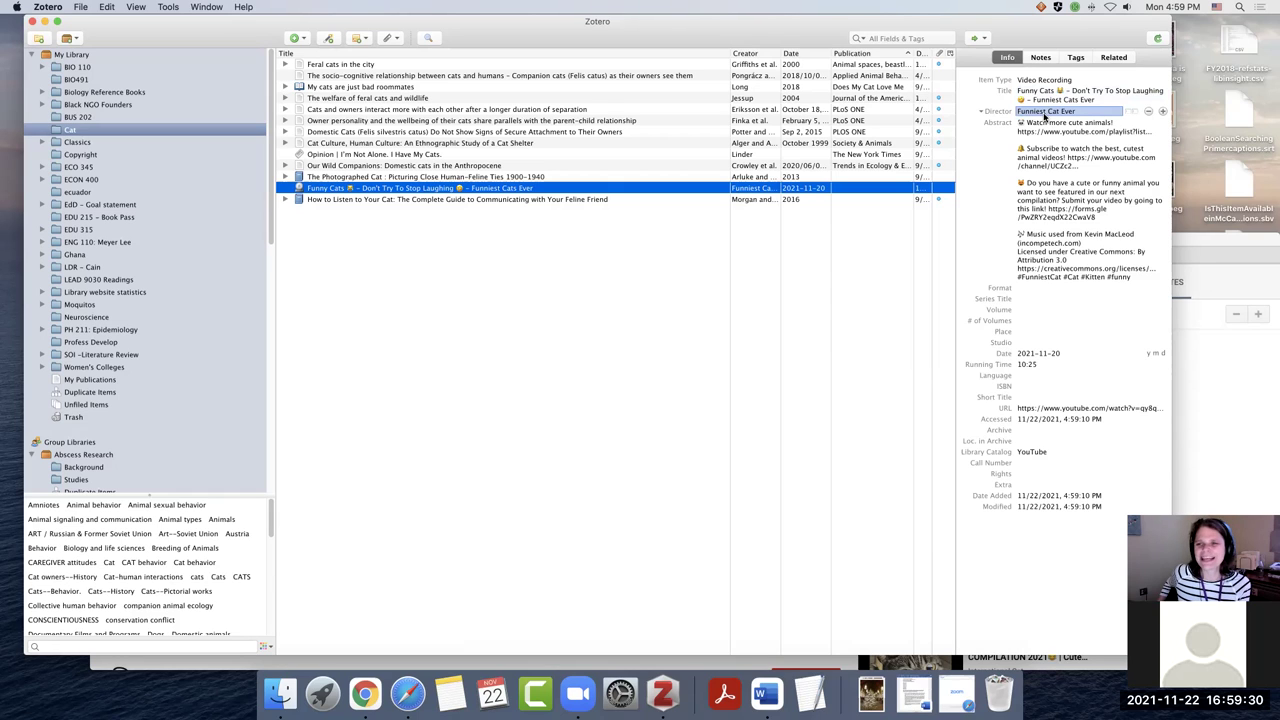
left_click(1044, 124)
left_click(997, 375)
left_click(1064, 404)
left_click(1040, 432)
left_click_drag(1097, 34, 902, 34)
Resize the YouTube window to sit beside Zotero's Cat collection list, scrolling the video page
double_click(996, 23)
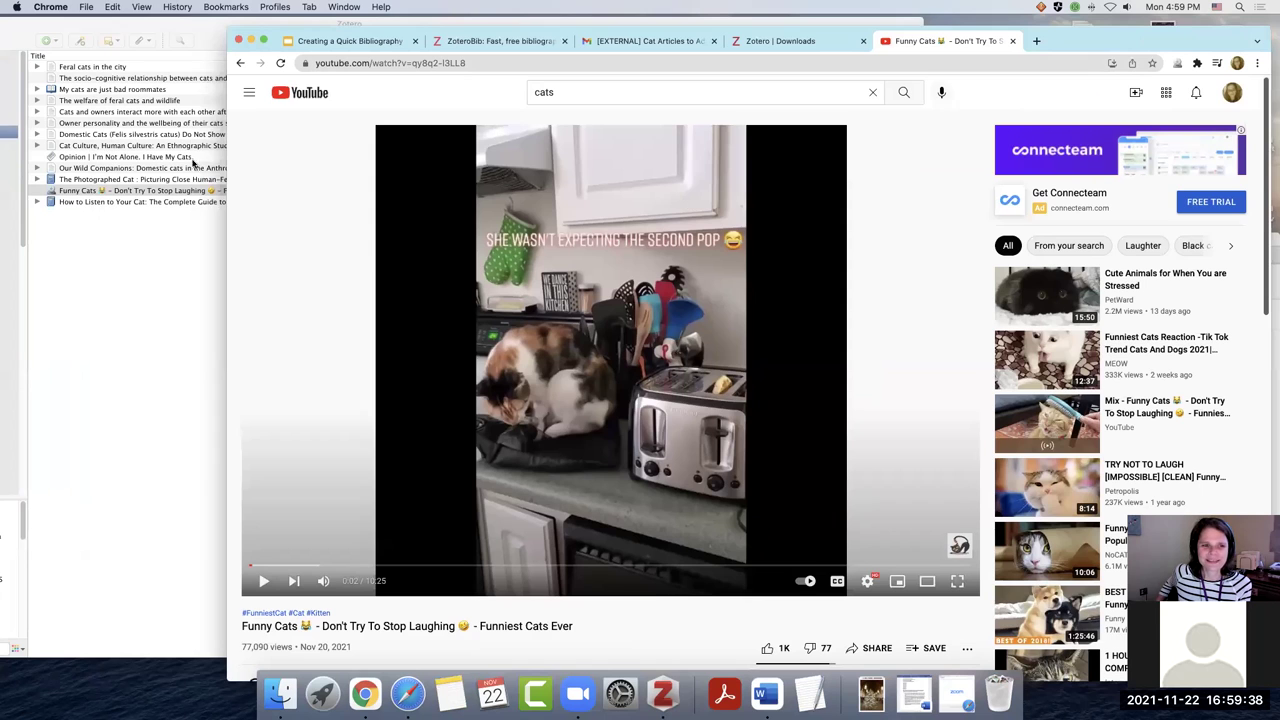
left_click_drag(226, 168, 662, 420)
scroll(690, 443, "down", 5)
scroll(826, 430, "down", 5)
scroll(826, 430, "up", 3)
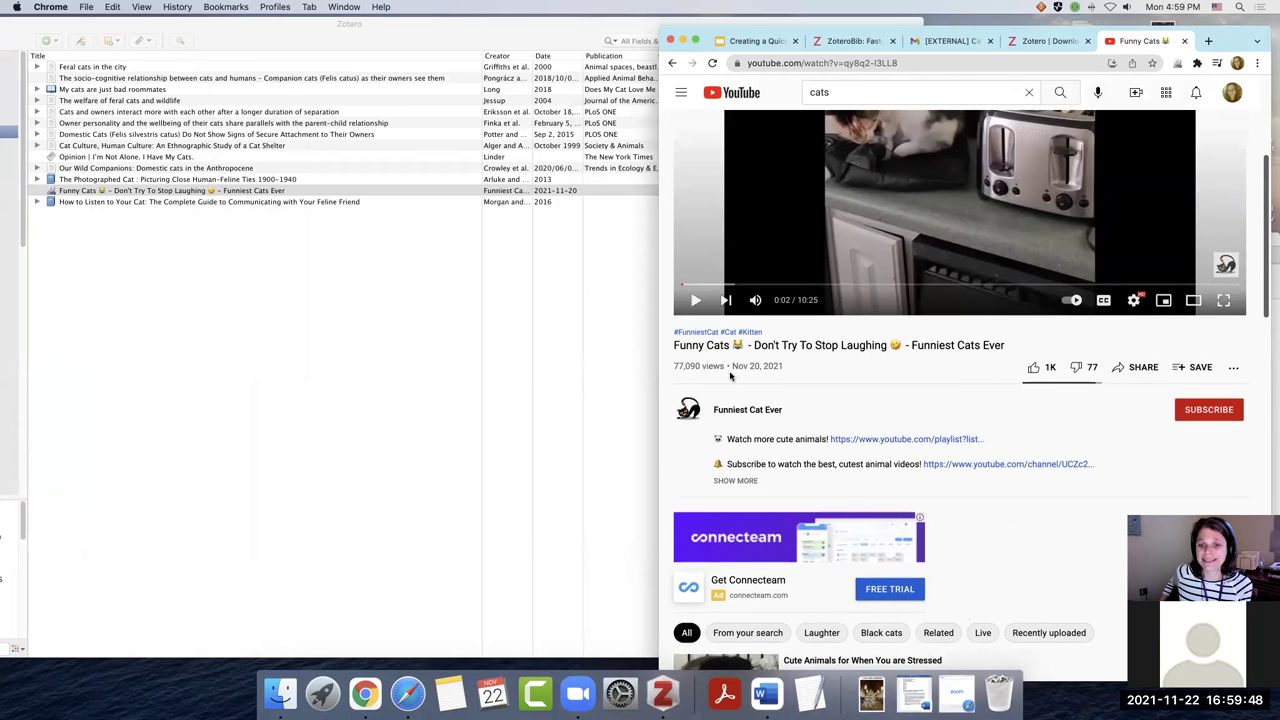
scroll(790, 430, "up", 1)
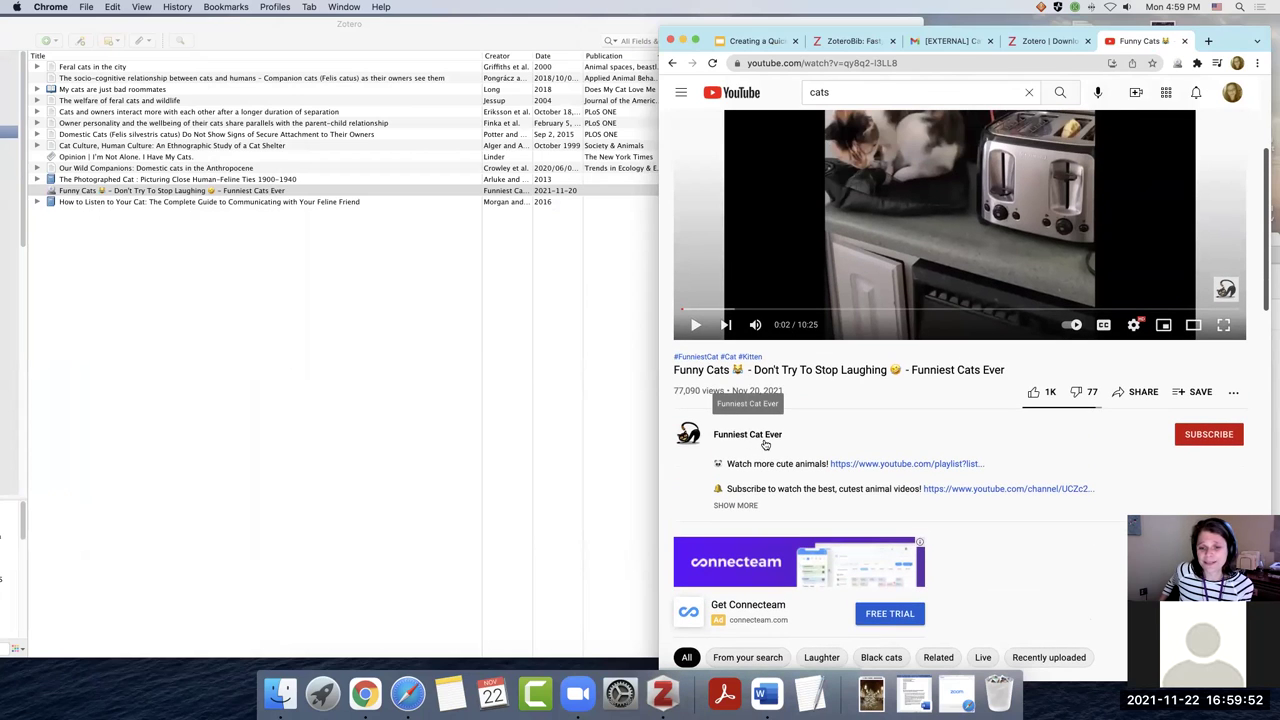
scroll(763, 442, "down", 1)
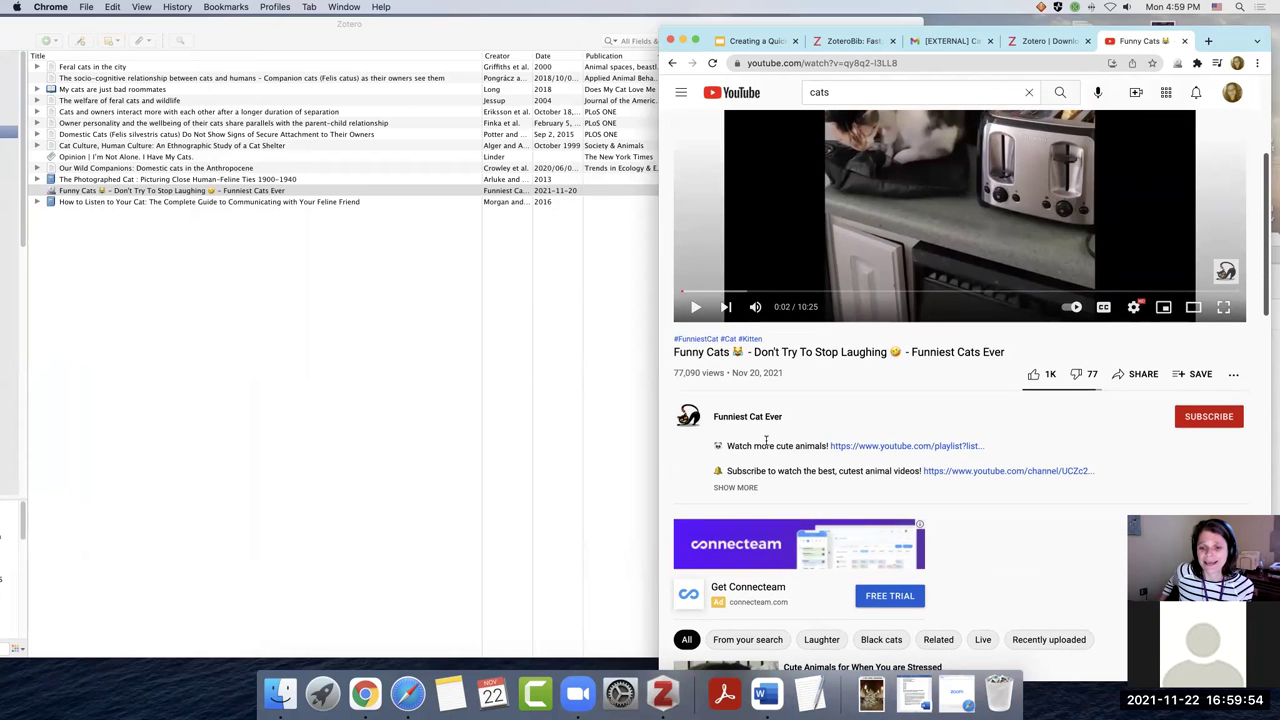
Copy the Funny Cats item's MLA bibliography entry and paste it into a new TextEdit document
right_click(82, 192)
left_click(115, 346)
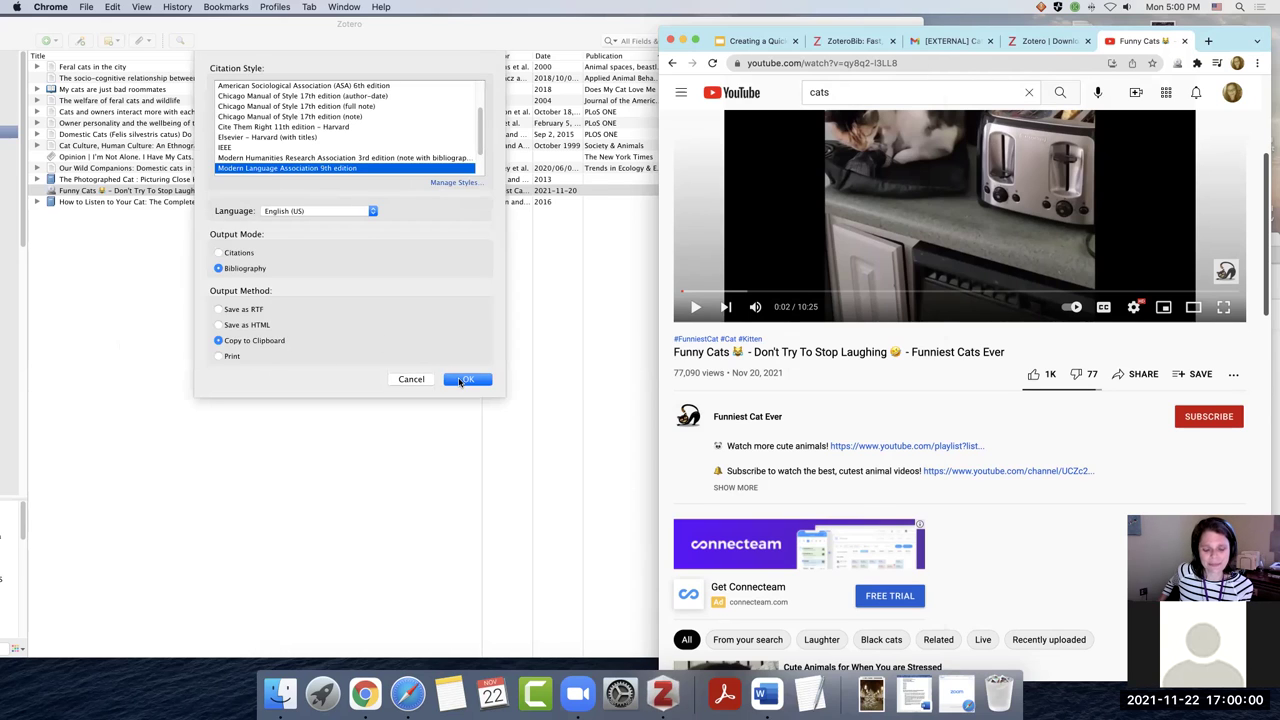
left_click(466, 379)
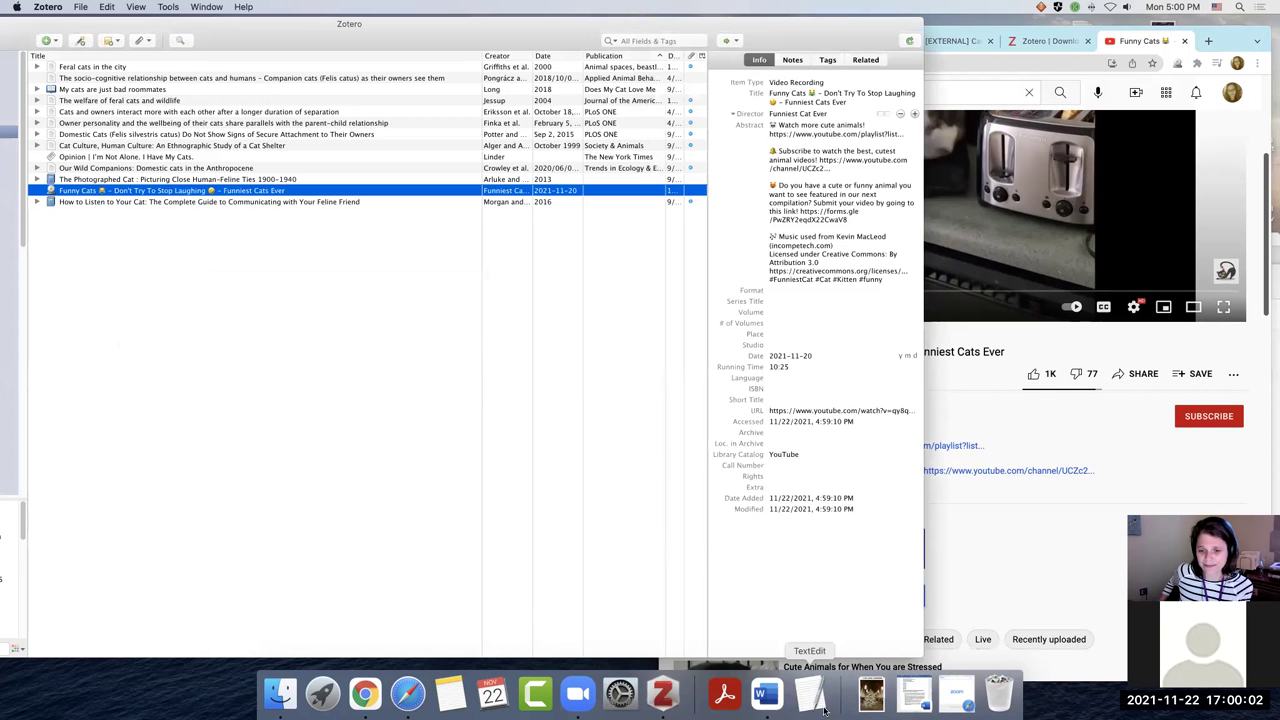
left_click(798, 706)
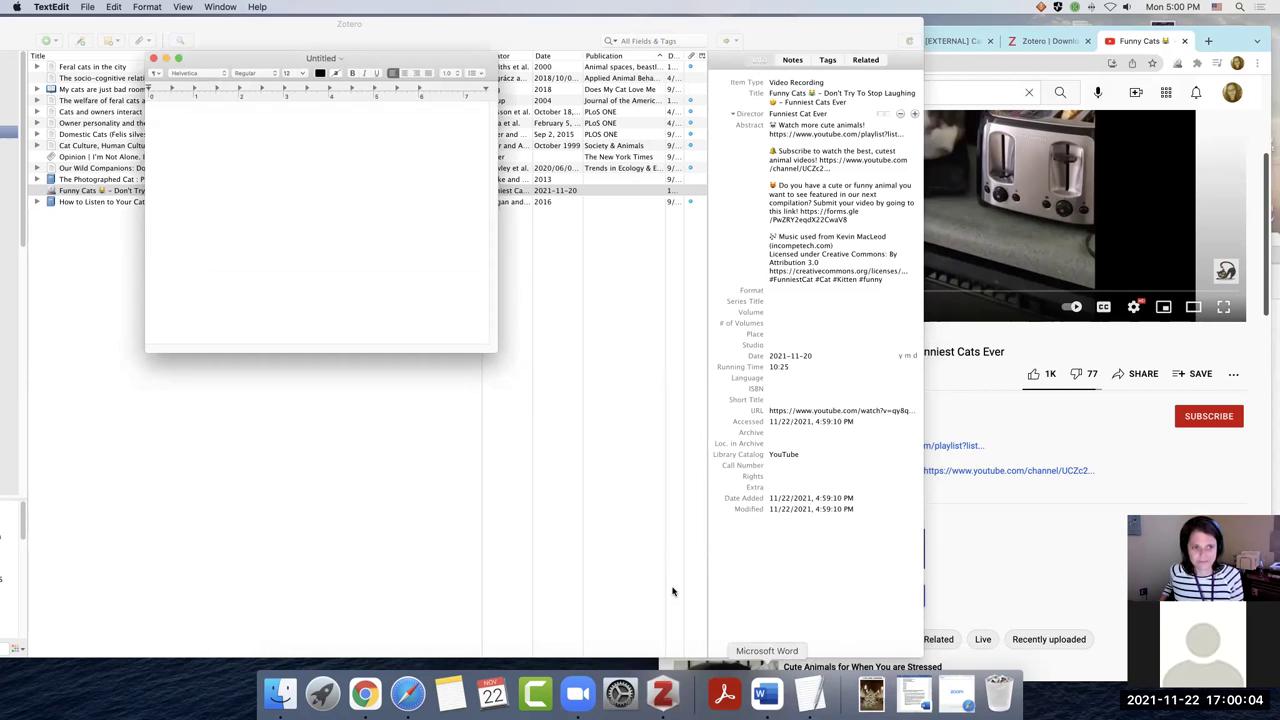
type("Funniest Cat Ever. Funny Cats 😹 - Don't Try To Stop Laughing 🤣 - Funniest Cats Ever. 2021. YouTube. https://www.youtube.com/watch?v=qy8q2-l3LL8.")
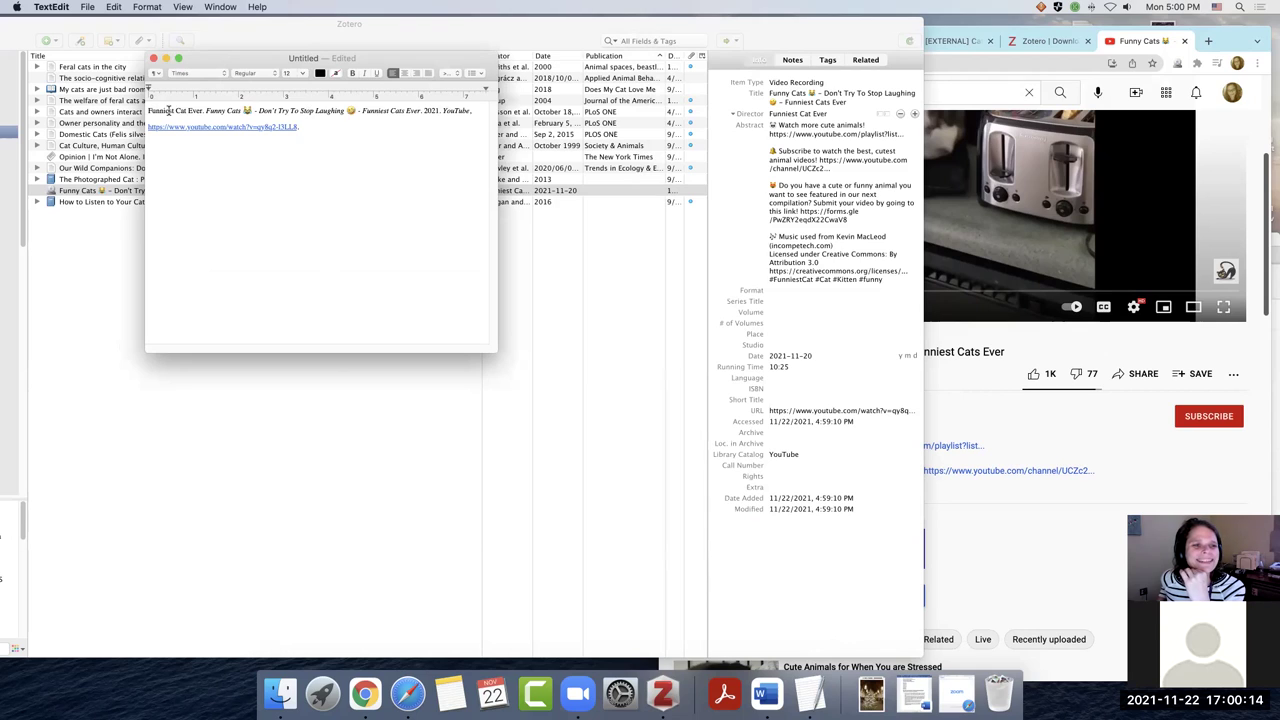
Check the pasted author 'Funniest Cat Ever', then close the document unsaved and return to Zotero
left_click_drag(204, 110, 455, 113)
left_click(434, 112)
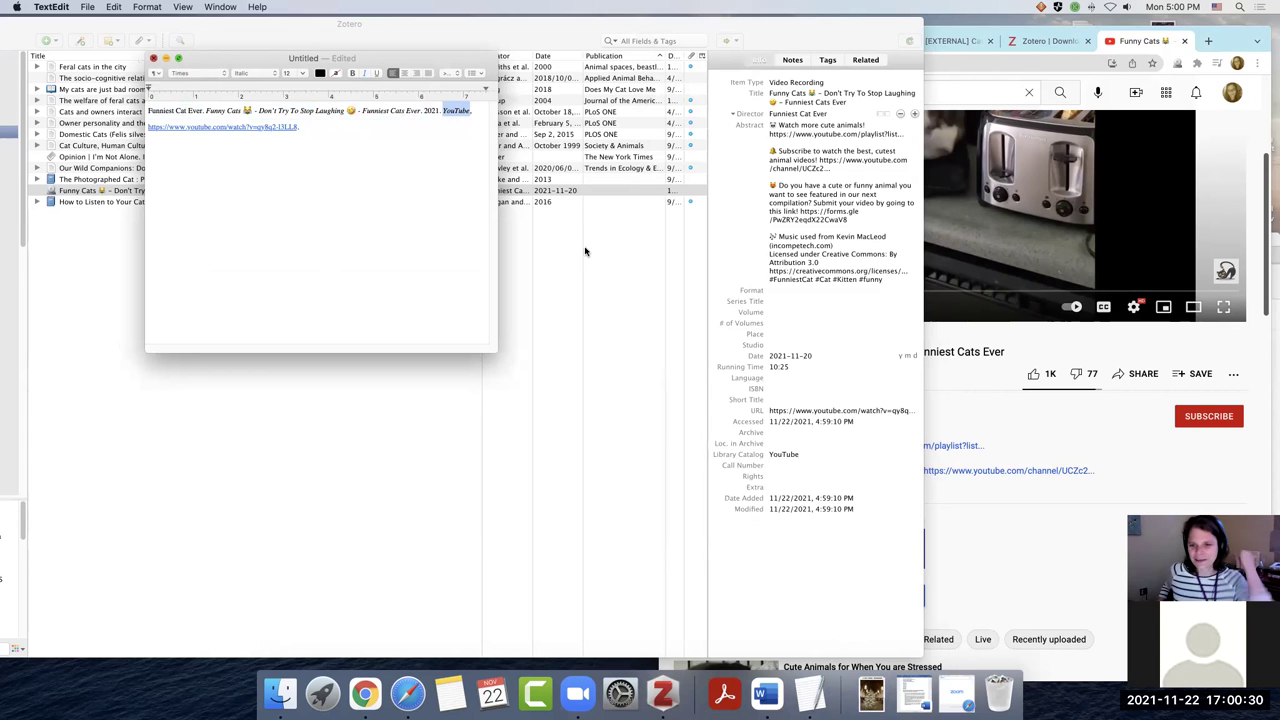
key("super+w")
left_click(224, 252)
left_click(222, 55)
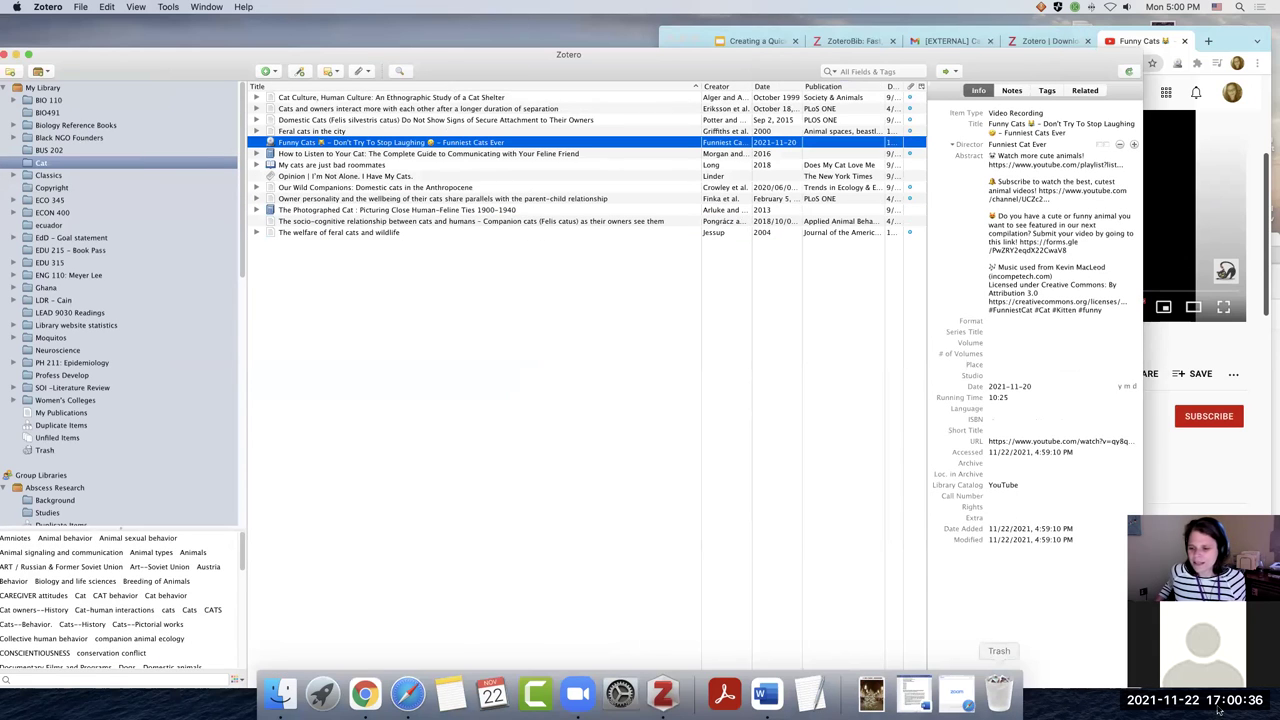
Go back to the 'Creating a Quick Bibliography' slides and advance to the 'Need more help?' slide
left_click(745, 40)
left_click_drag(1229, 33, 837, 22)
left_click(757, 423)
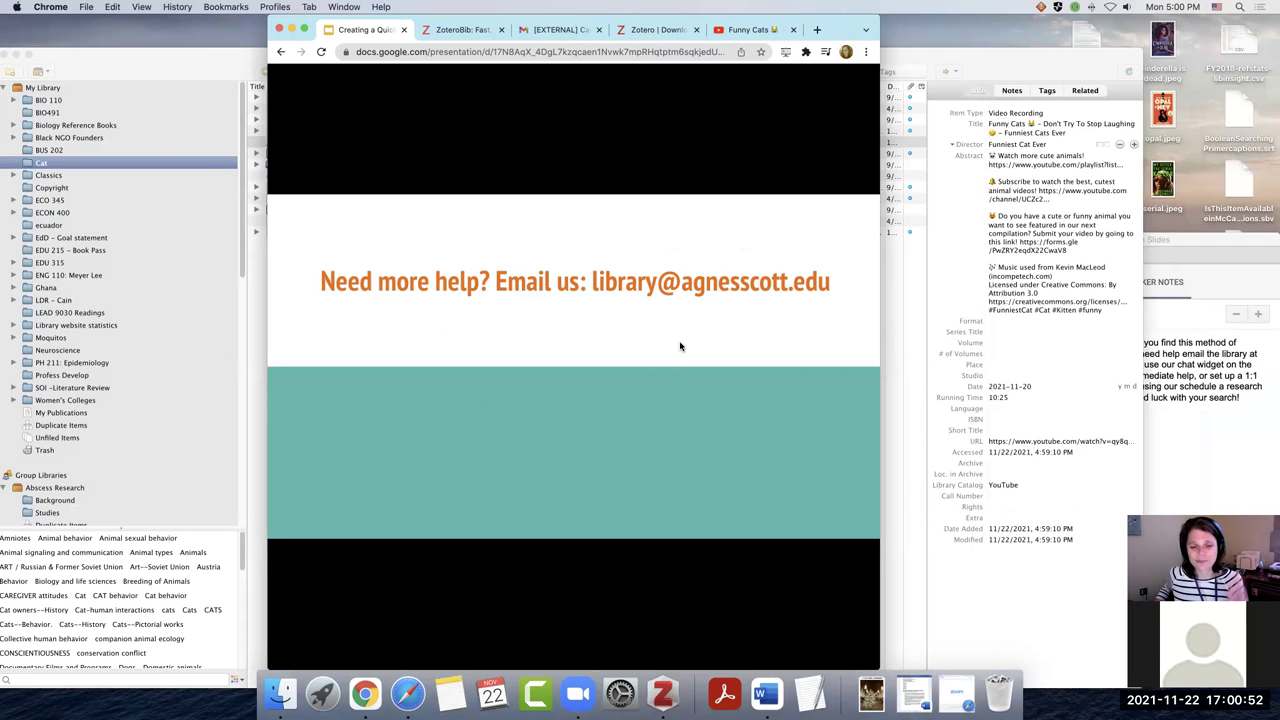
Load agnesscott.edu/library in the browser tab, widen the window and scroll down the homepage
left_click(483, 48)
type("agnesscott.edu/library")
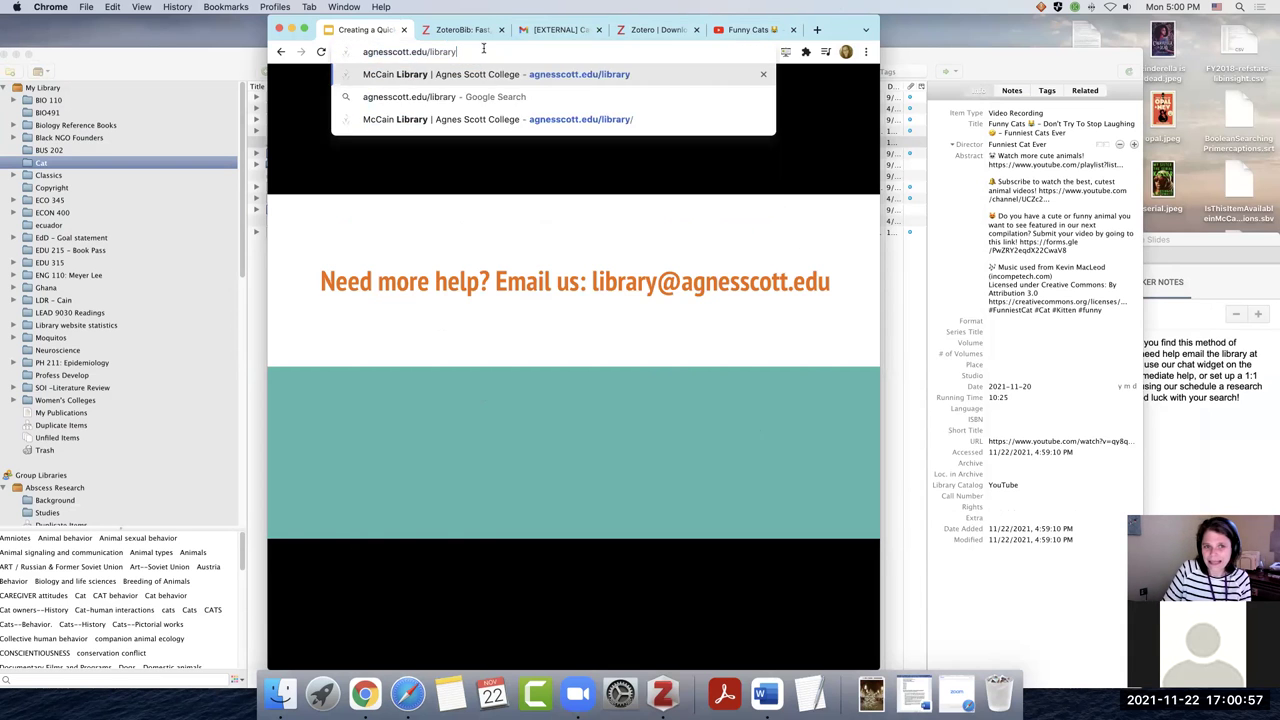
key("Return")
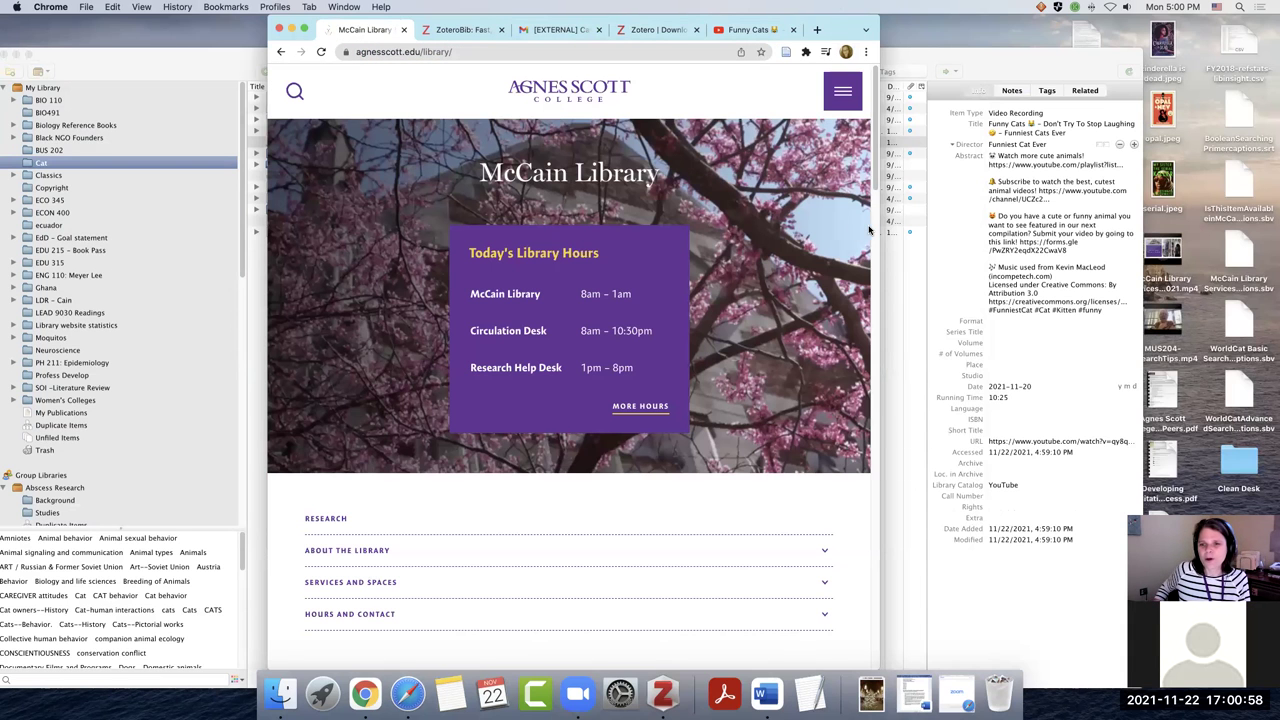
left_click_drag(878, 231, 1150, 230)
scroll(944, 517, "down", 5)
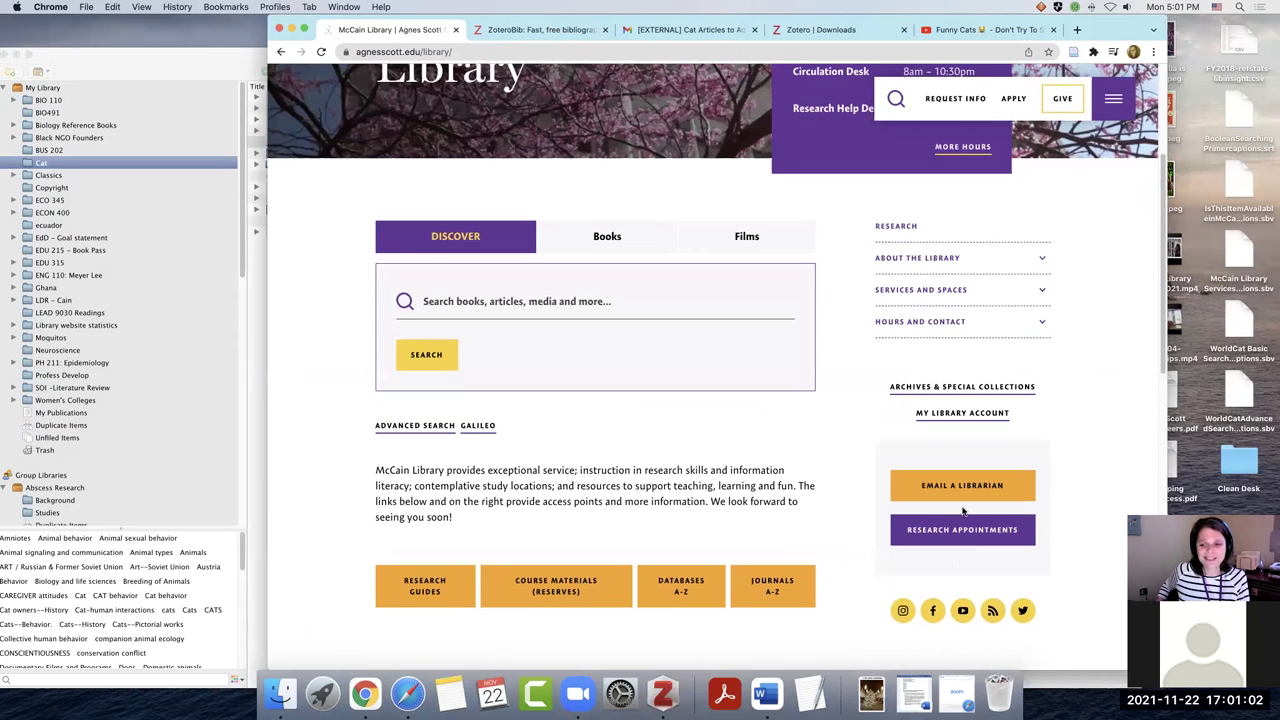